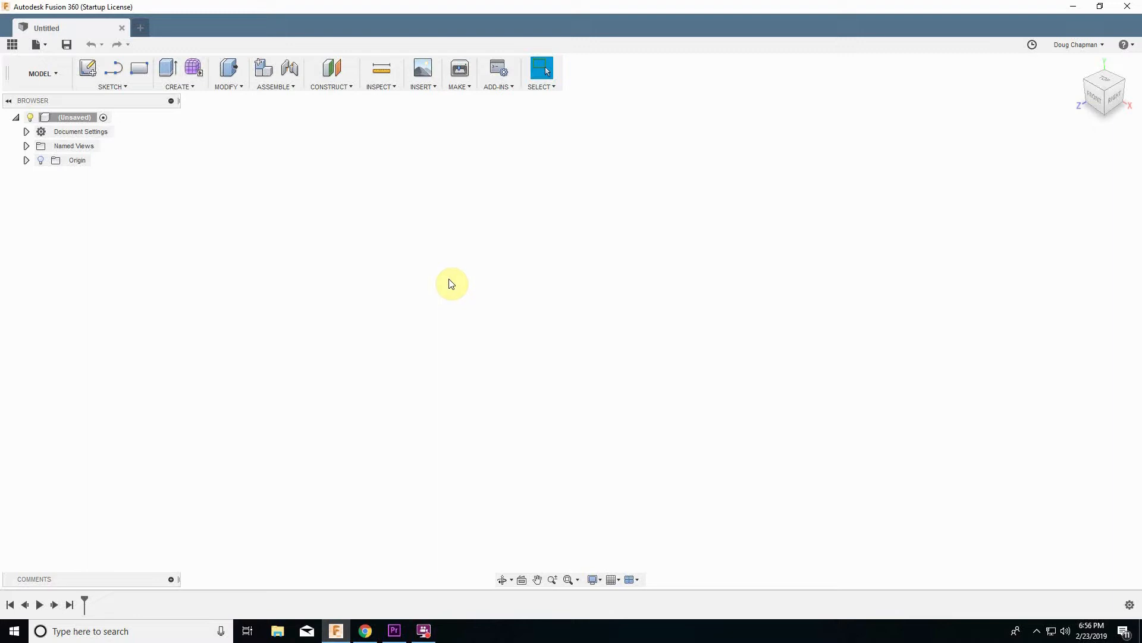
# Save the empty design under the name hold down clamp
pyautogui.click(67, 45)
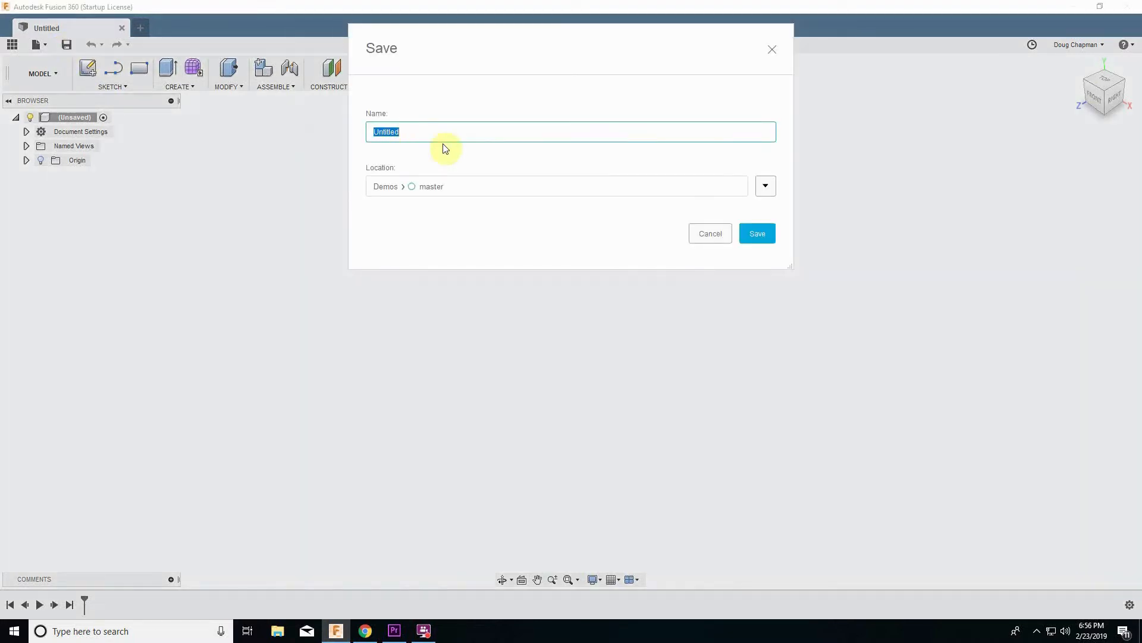
pyautogui.write('hold down clamp')
pyautogui.click(762, 237)
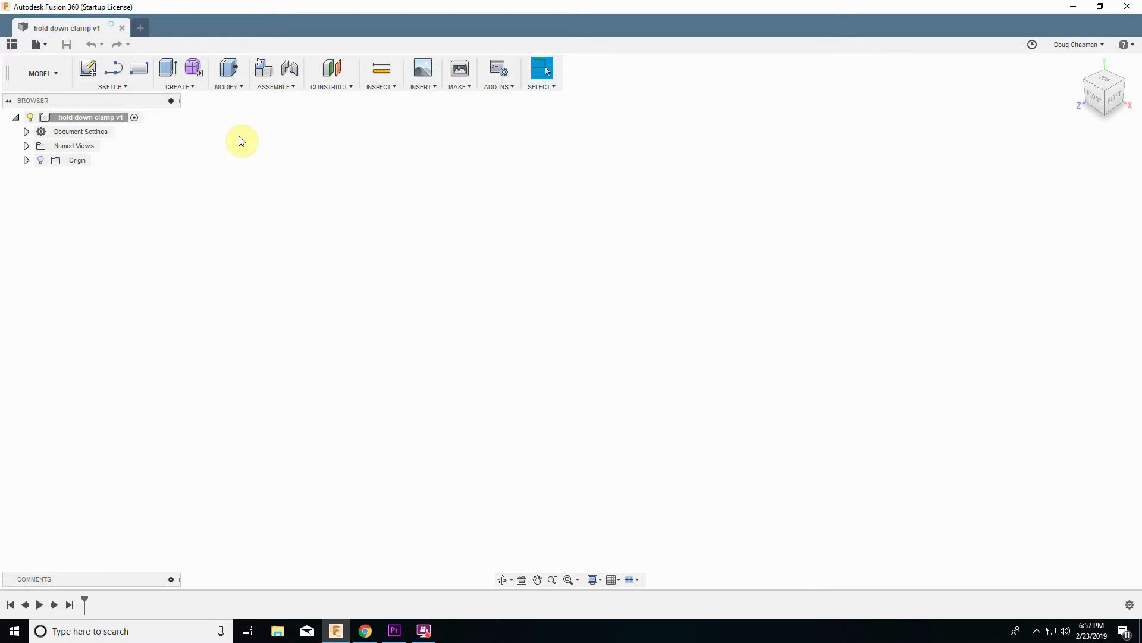
# Add a user parameter named ply with unit in and the expression .75
pyautogui.click(230, 87)
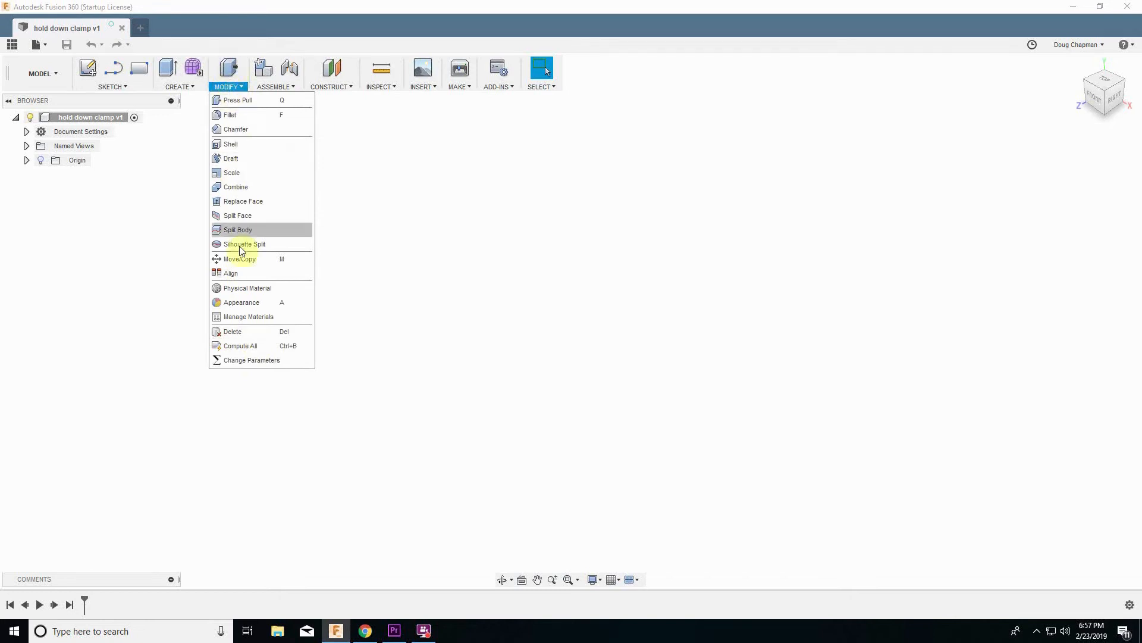
pyautogui.click(249, 360)
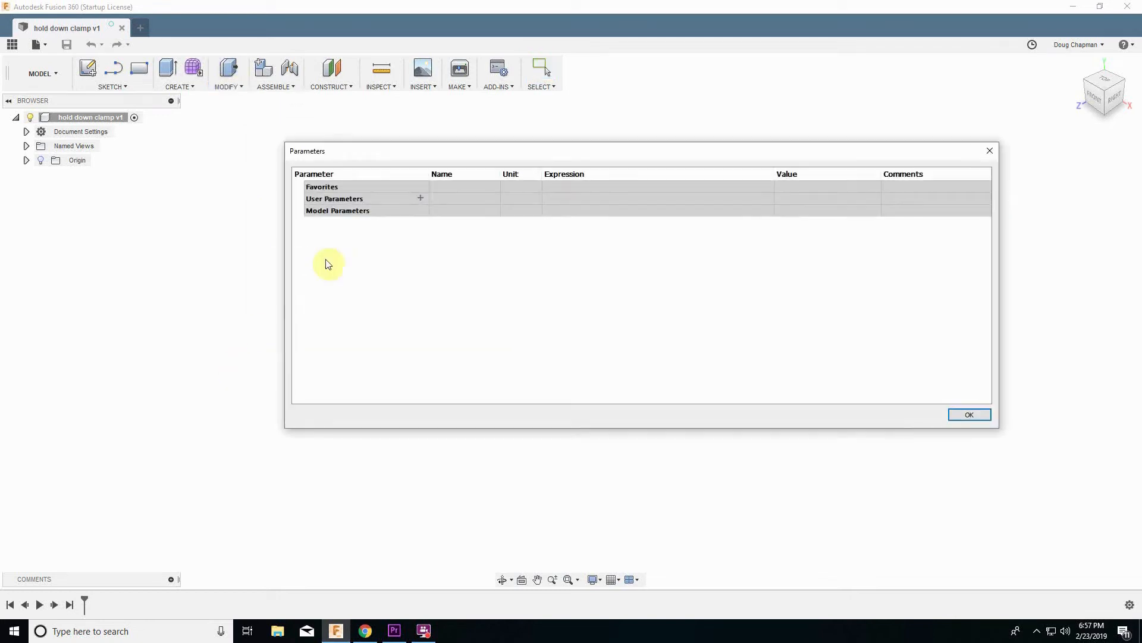
pyautogui.click(420, 198)
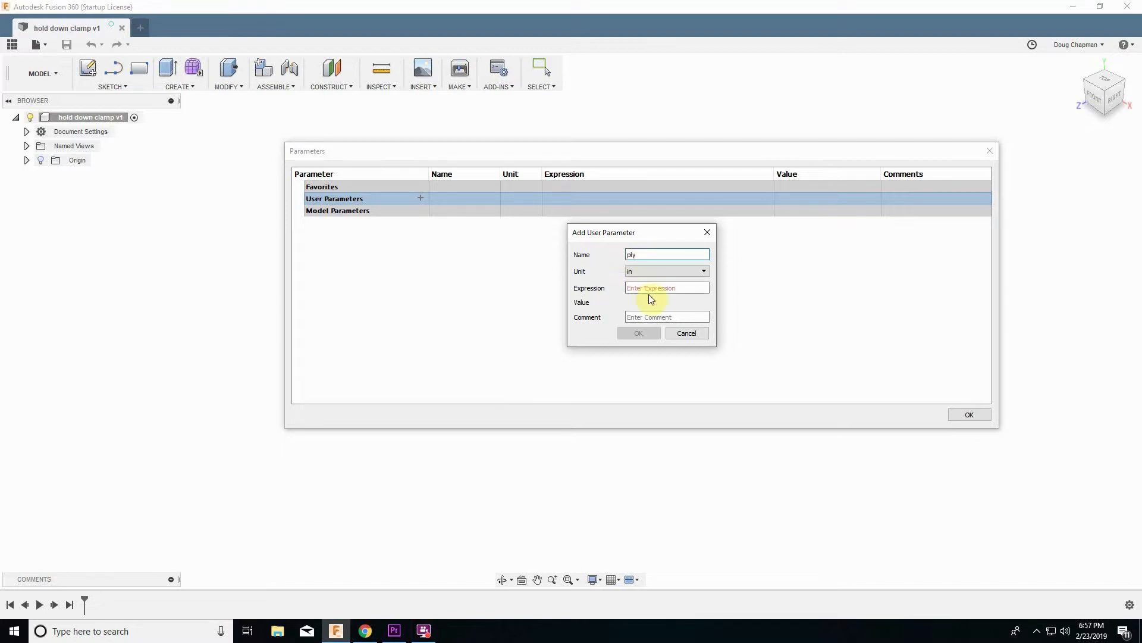
pyautogui.click(633, 290)
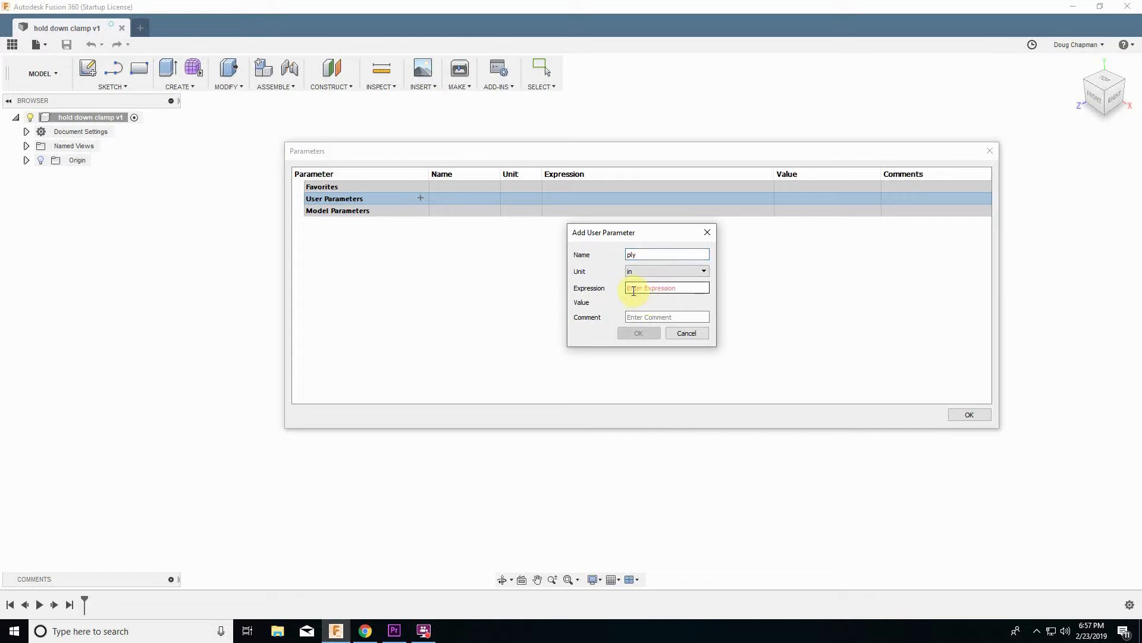
pyautogui.write('.75')
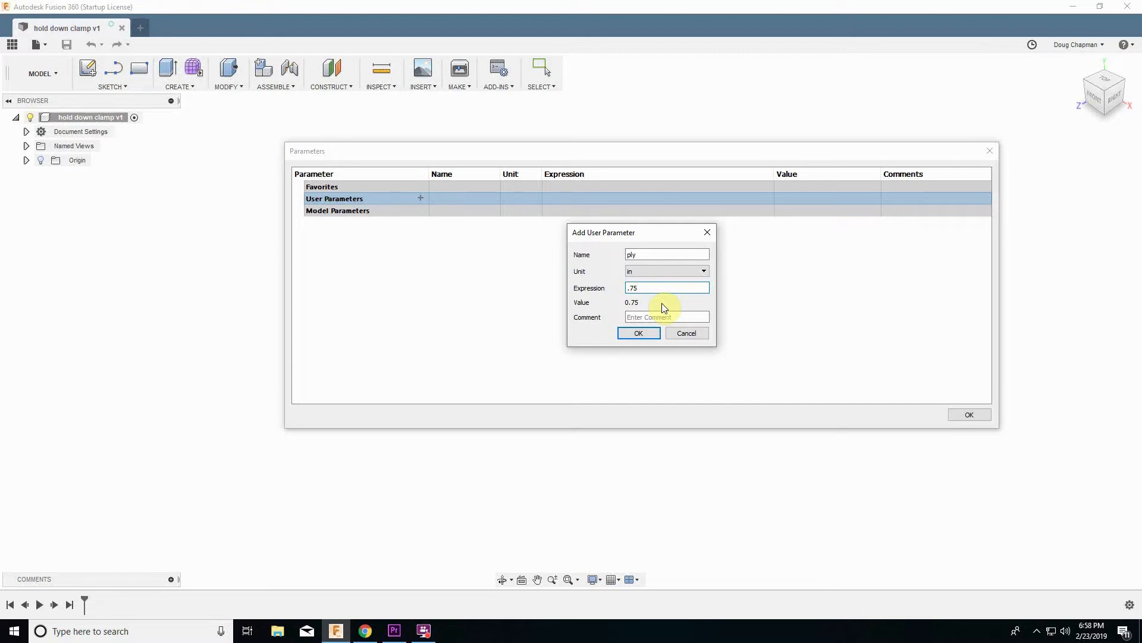
pyautogui.click(638, 333)
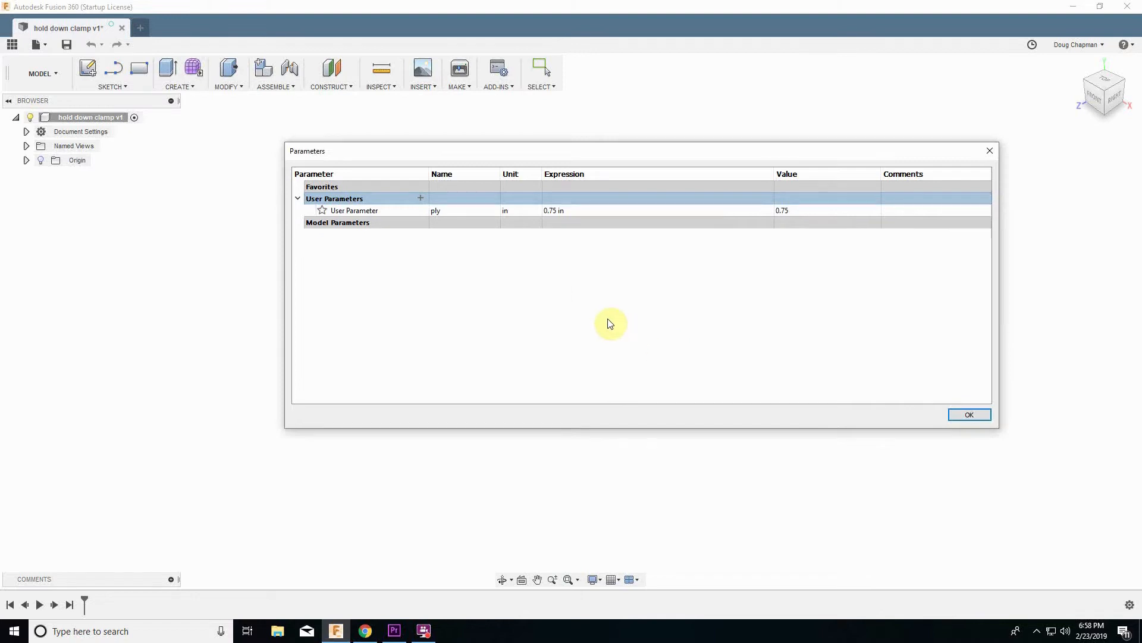
# Add a second user parameter named length with the expression 6 in inches, and close the parameter list
pyautogui.click(420, 198)
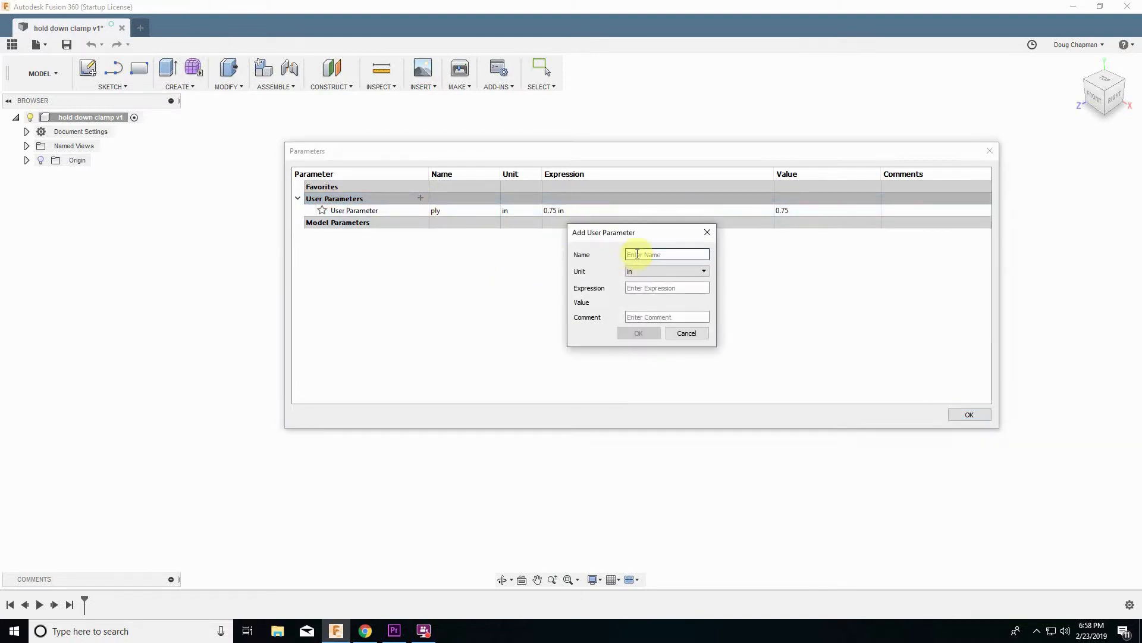
pyautogui.write('length')
pyautogui.click(655, 291)
pyautogui.write('6')
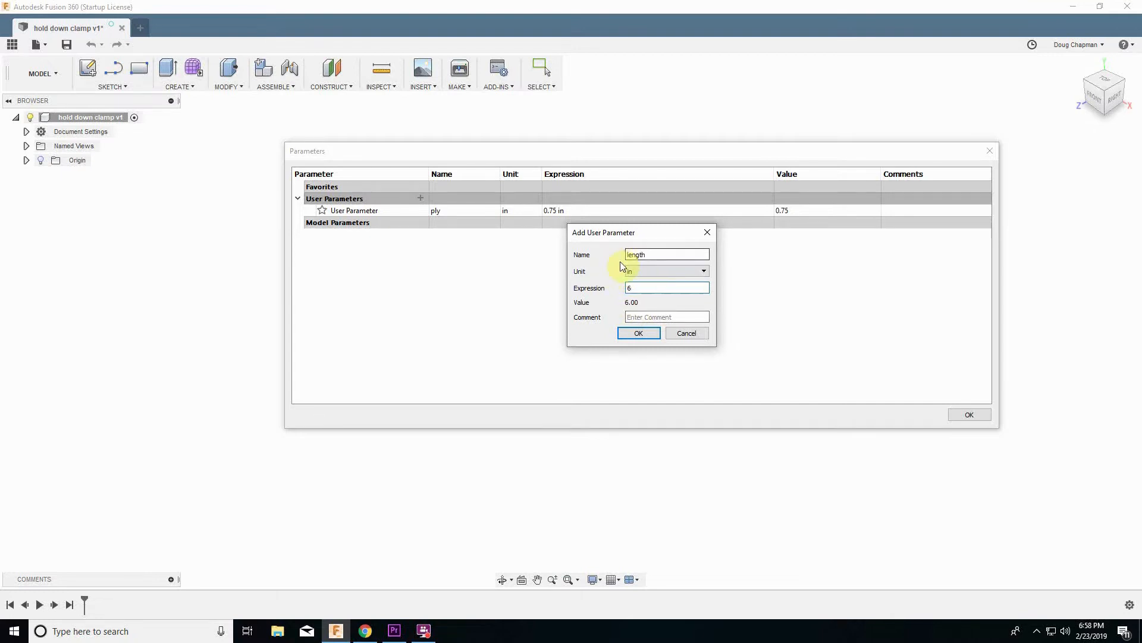
pyautogui.click(631, 334)
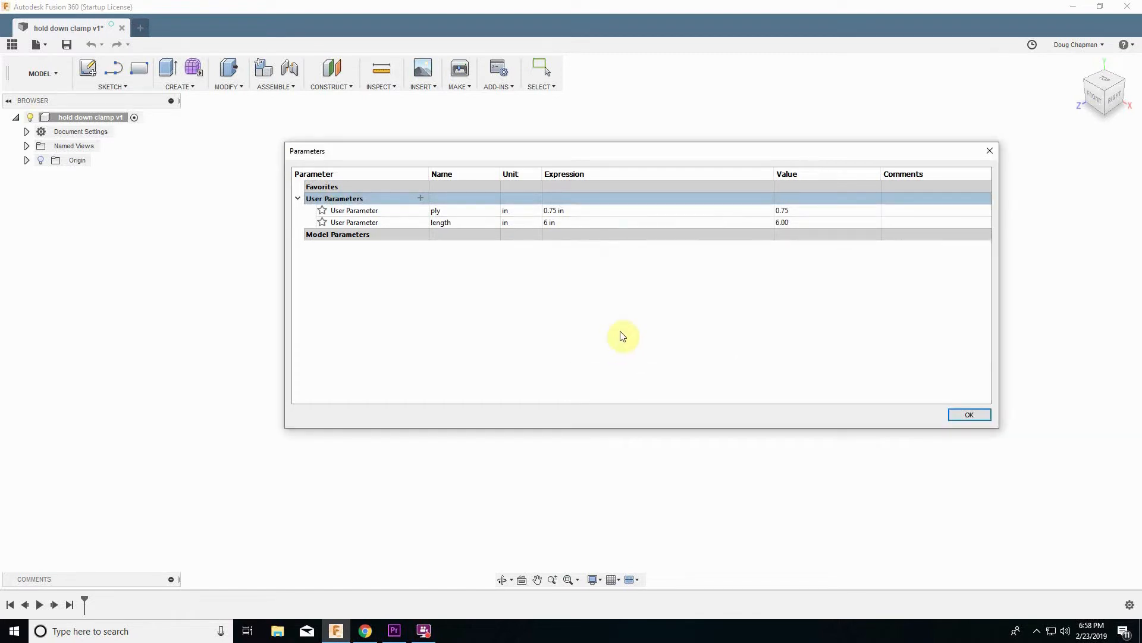
pyautogui.click(983, 414)
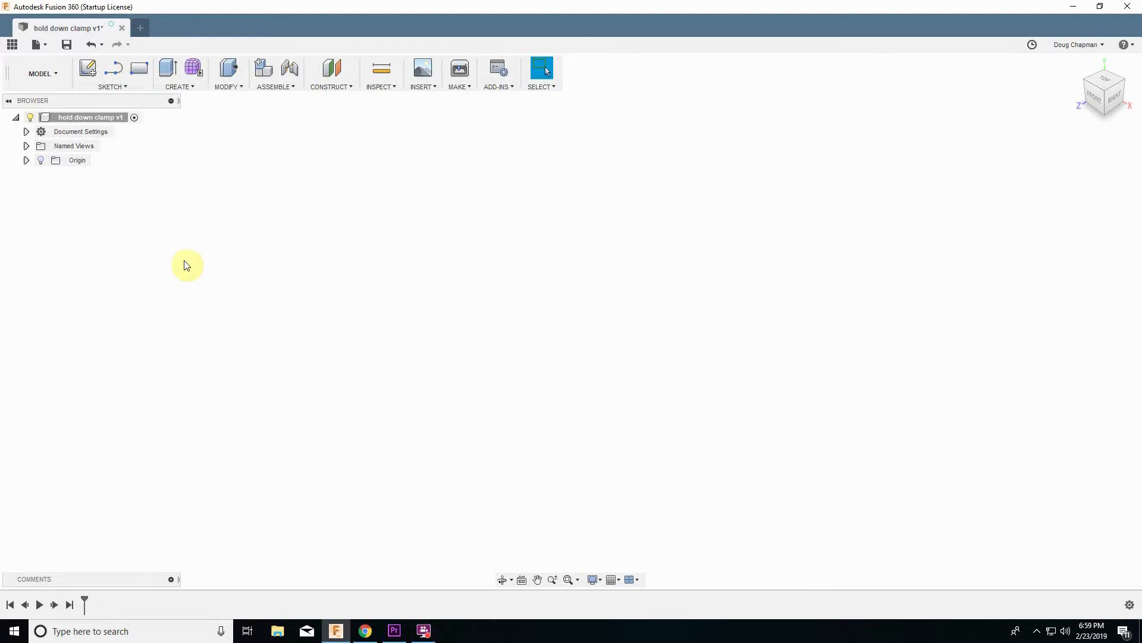
# Start a sketch on the horizontal origin plane and draw a two-point rectangle about 4.5 by 1.2 in just above the origin
pyautogui.click(109, 87)
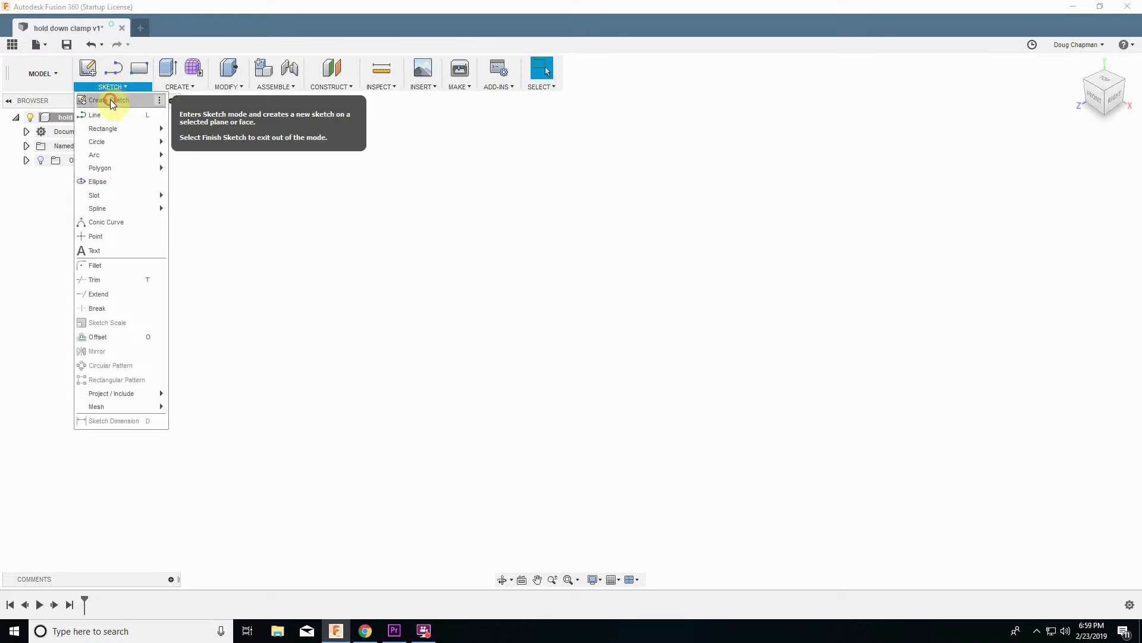
pyautogui.click(109, 100)
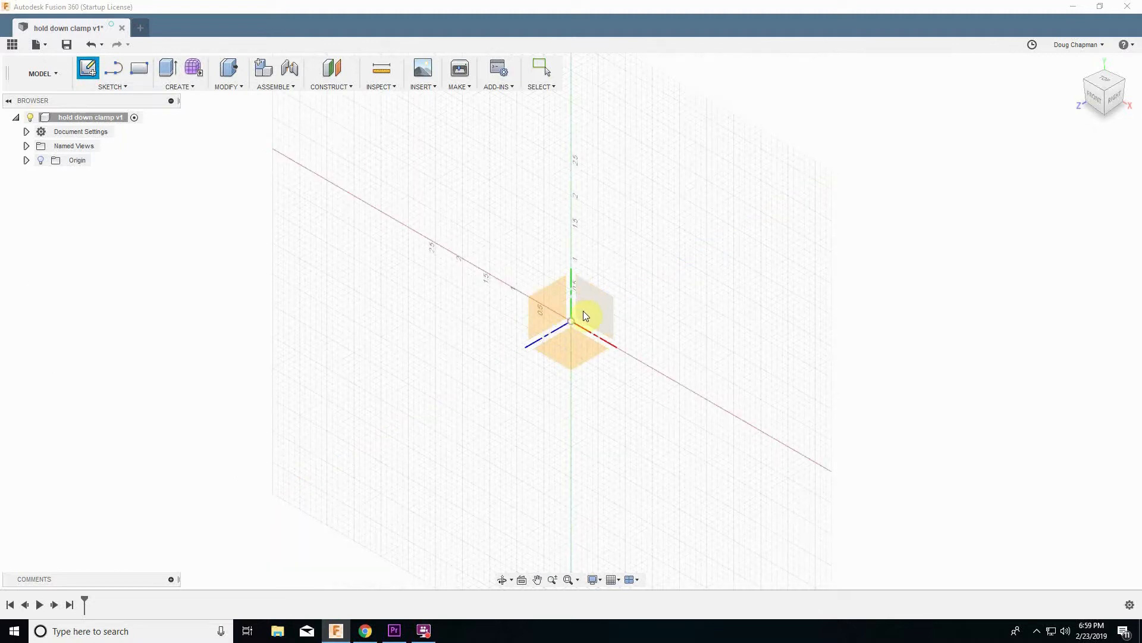
pyautogui.click(566, 348)
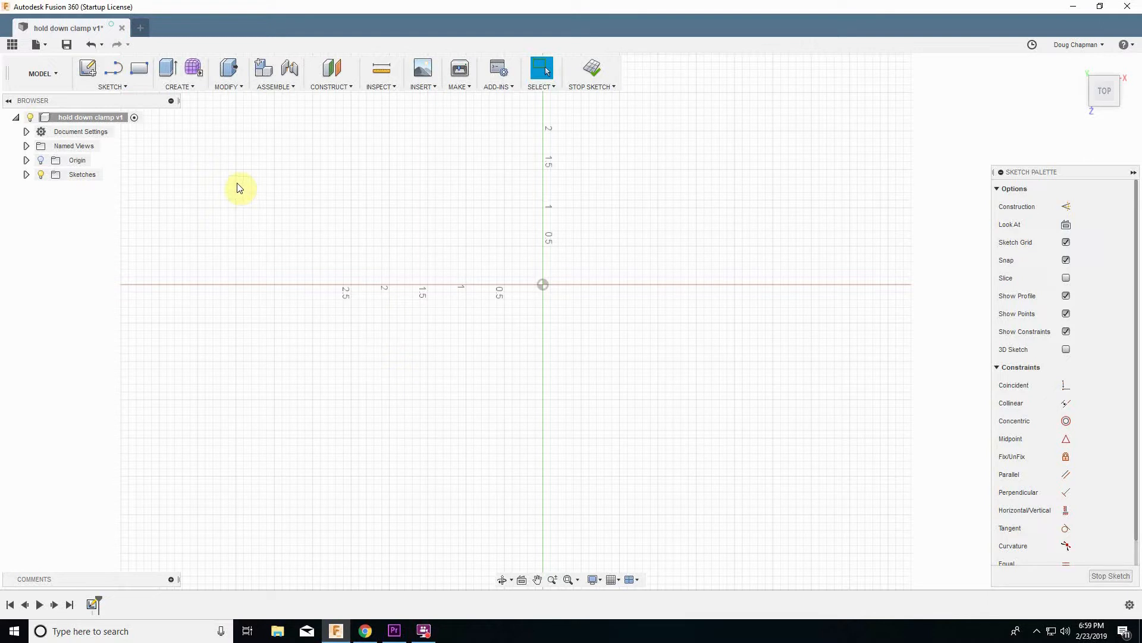
pyautogui.click(138, 70)
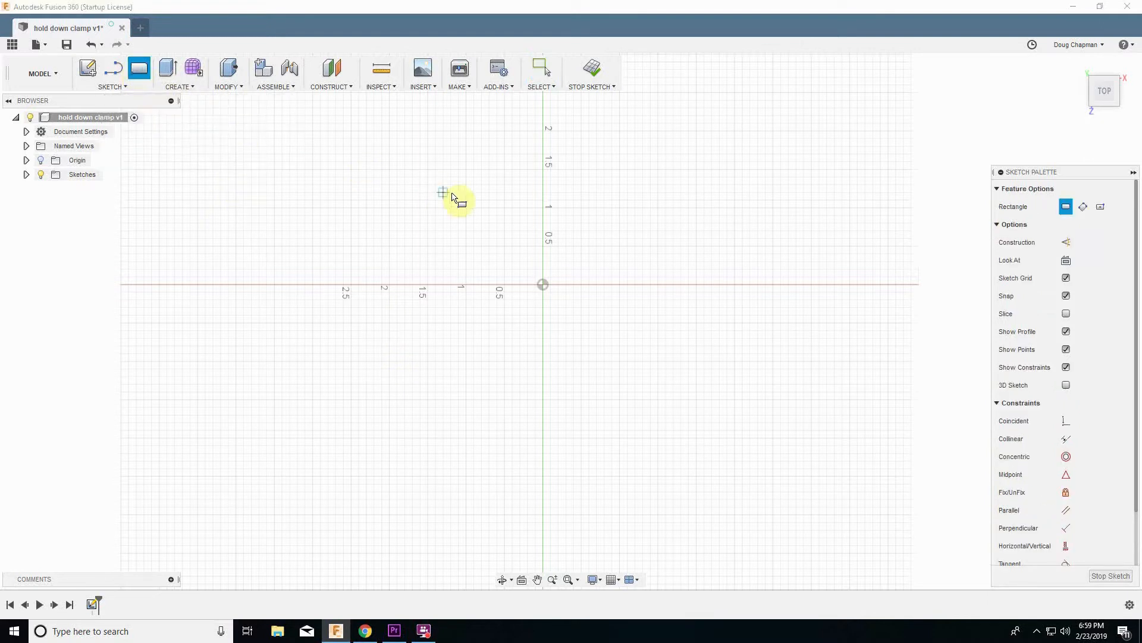
pyautogui.click(366, 170)
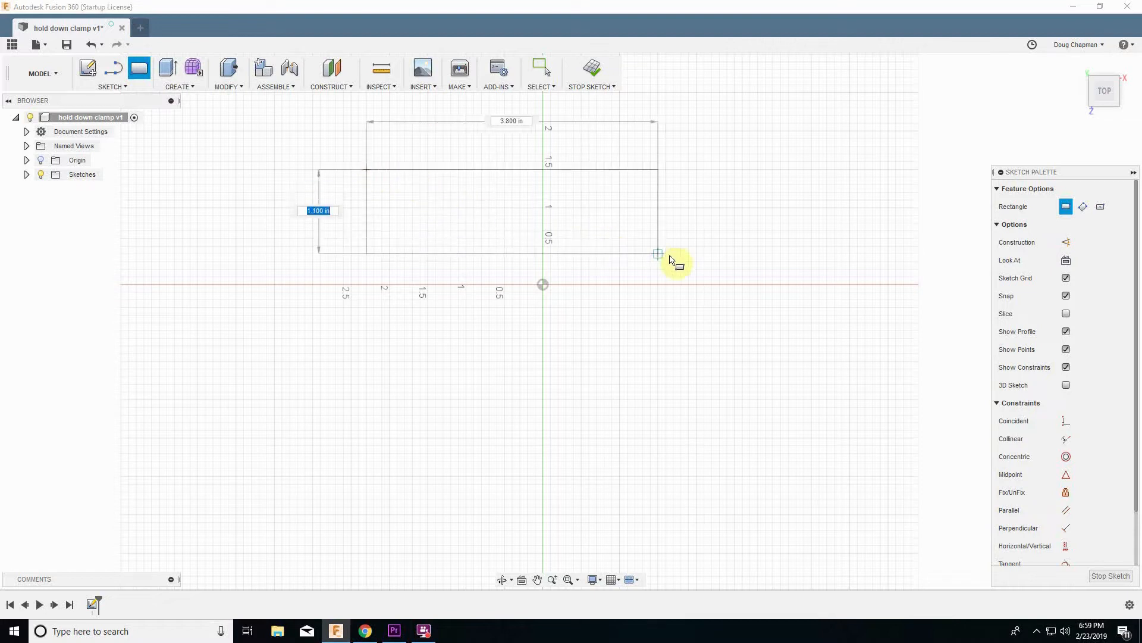
pyautogui.click(712, 261)
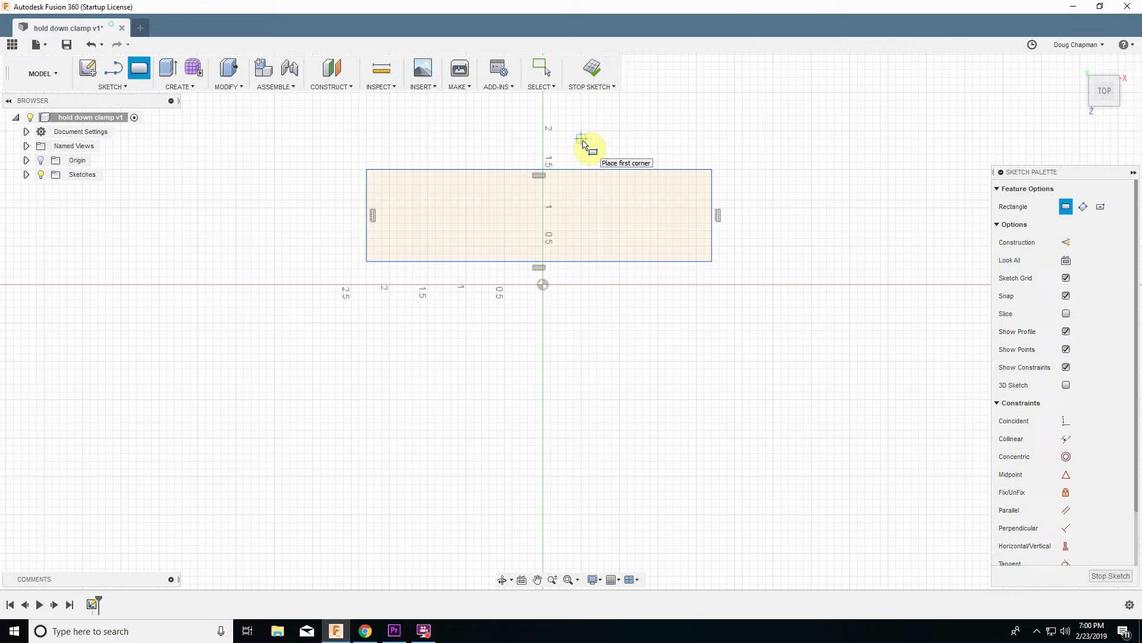
# Dimension the distance between the rectangle's two long horizontal edges as 2 in
pyautogui.press('d')
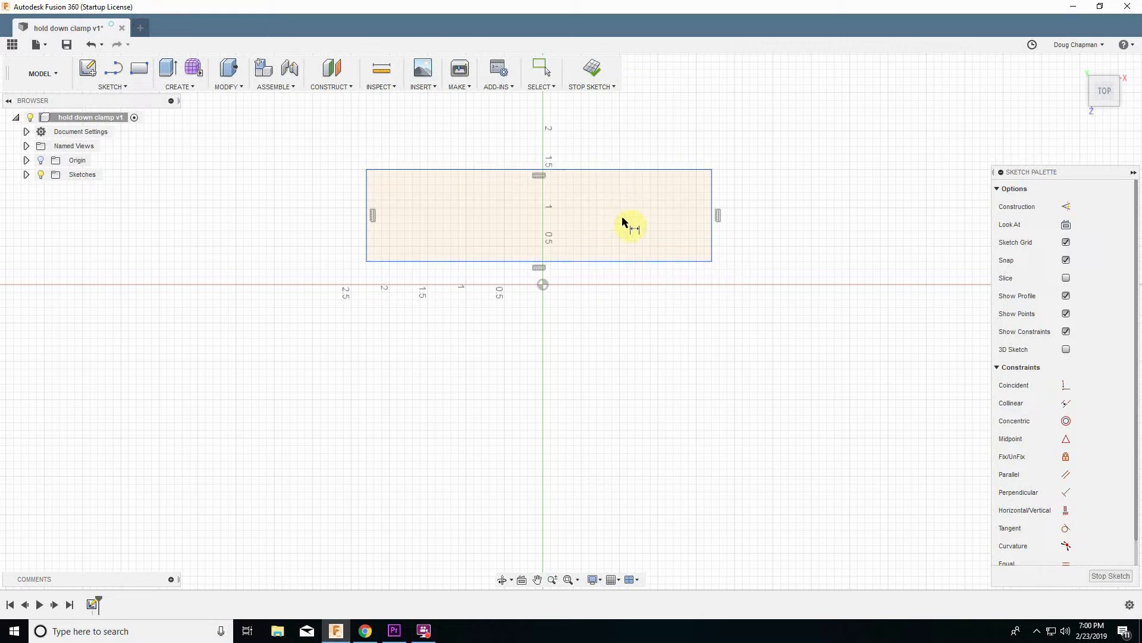
pyautogui.click(624, 261)
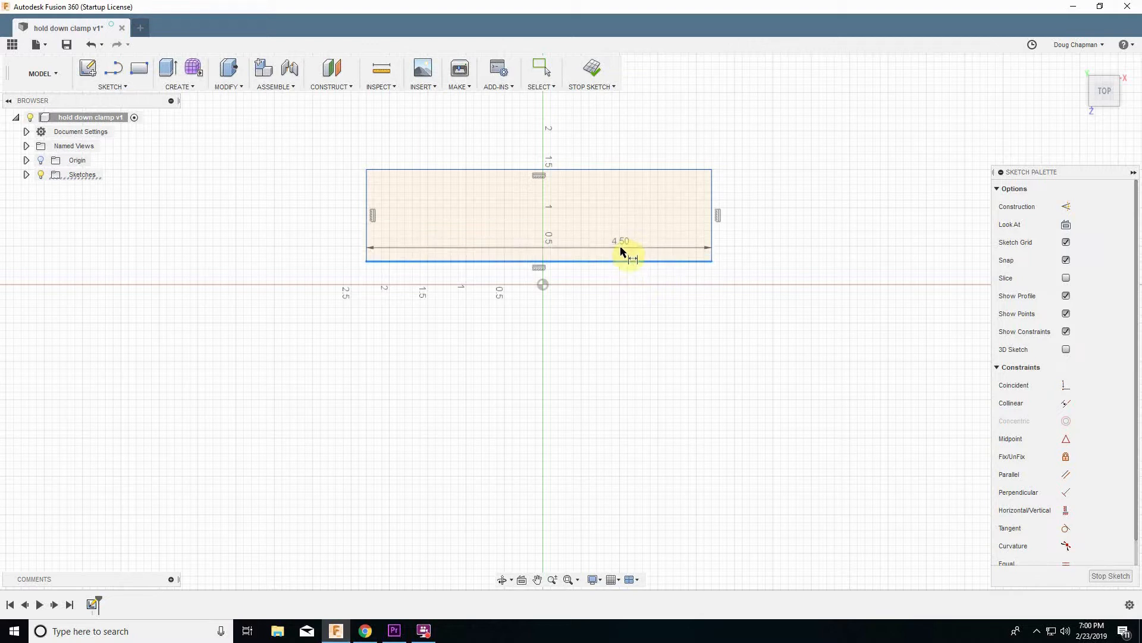
pyautogui.click(618, 172)
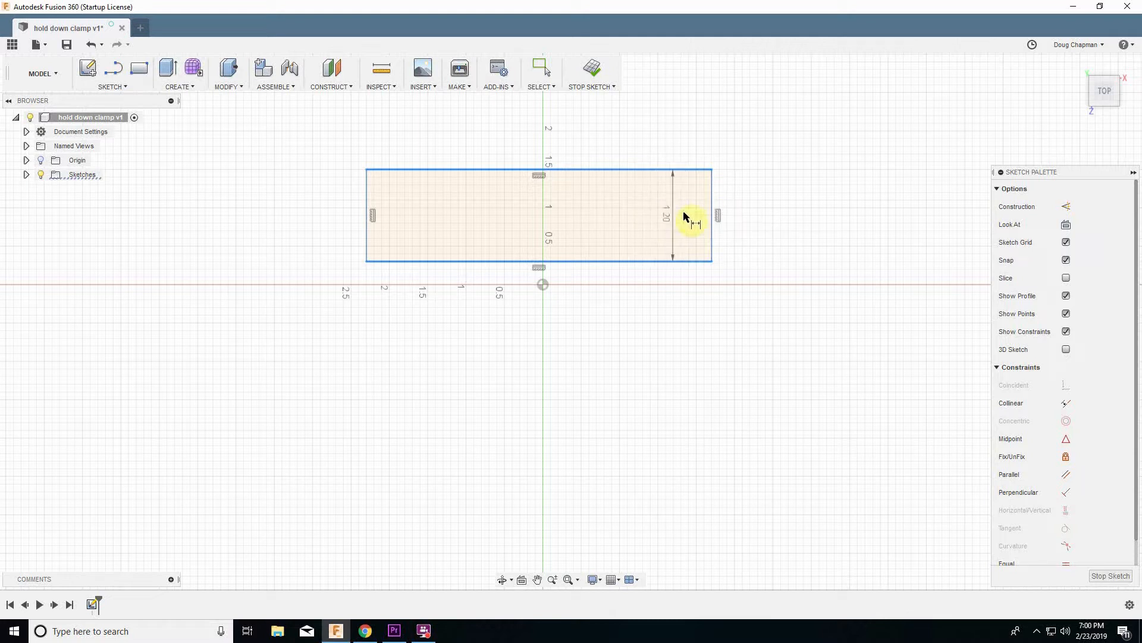
pyautogui.click(644, 222)
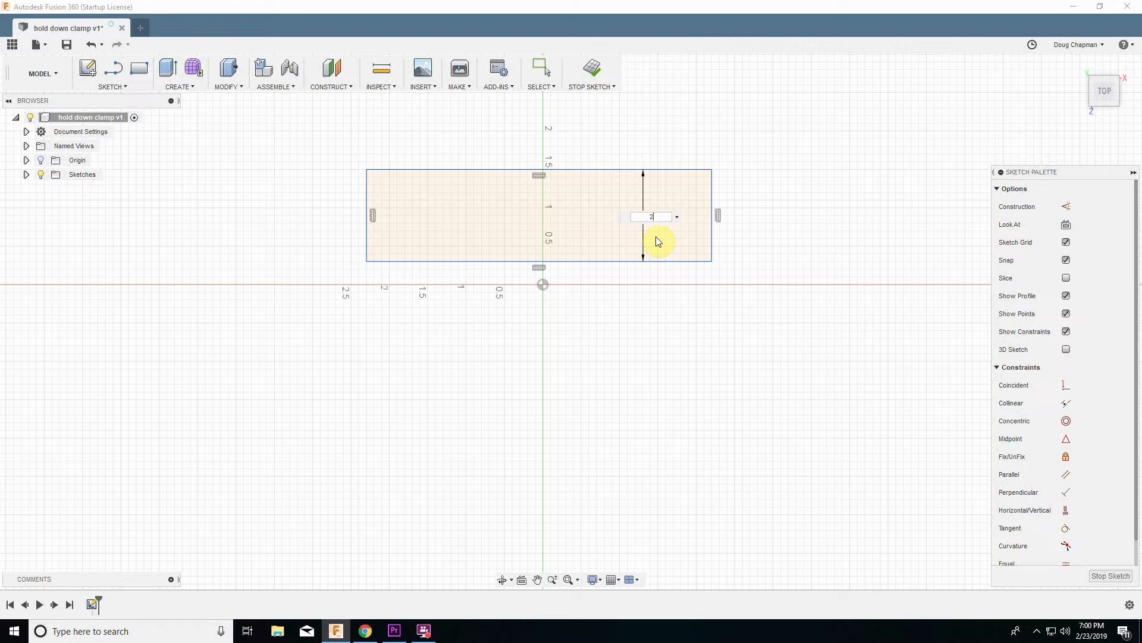
pyautogui.press('Return')
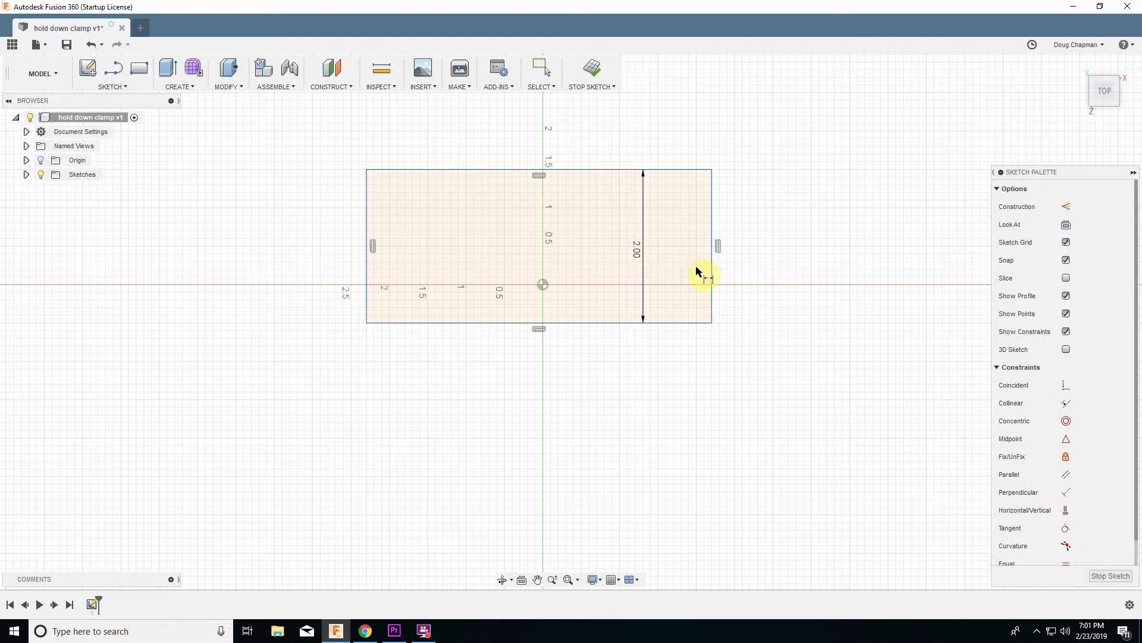
# Dimension the distance between the rectangle's two short vertical sides using the user parameter length
pyautogui.click(712, 275)
pyautogui.click(370, 280)
pyautogui.click(525, 372)
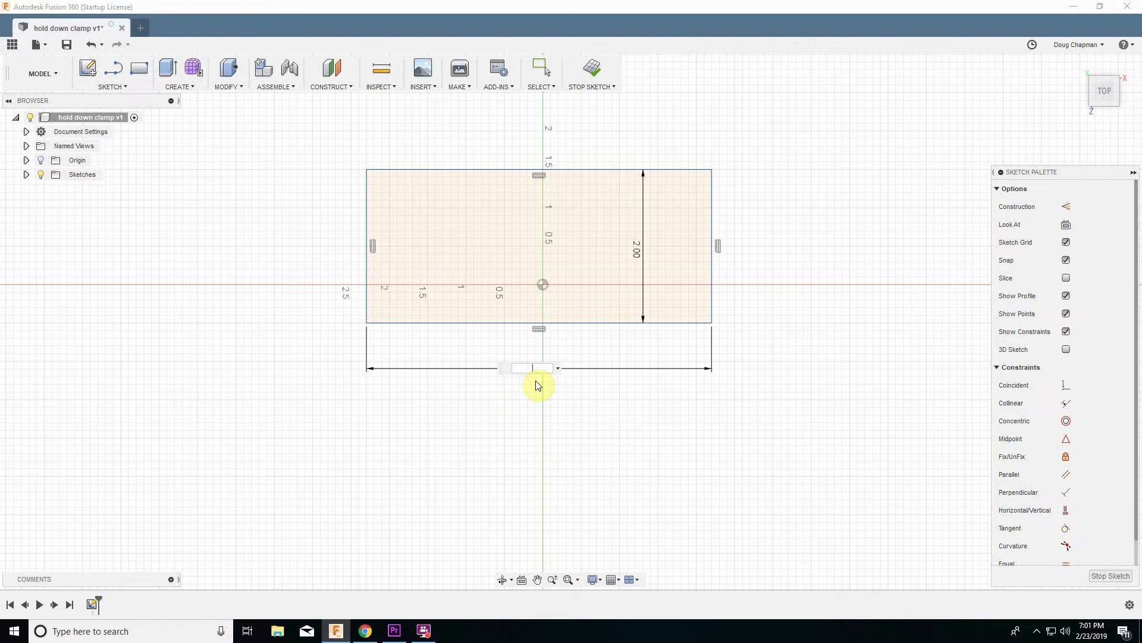
pyautogui.write('length')
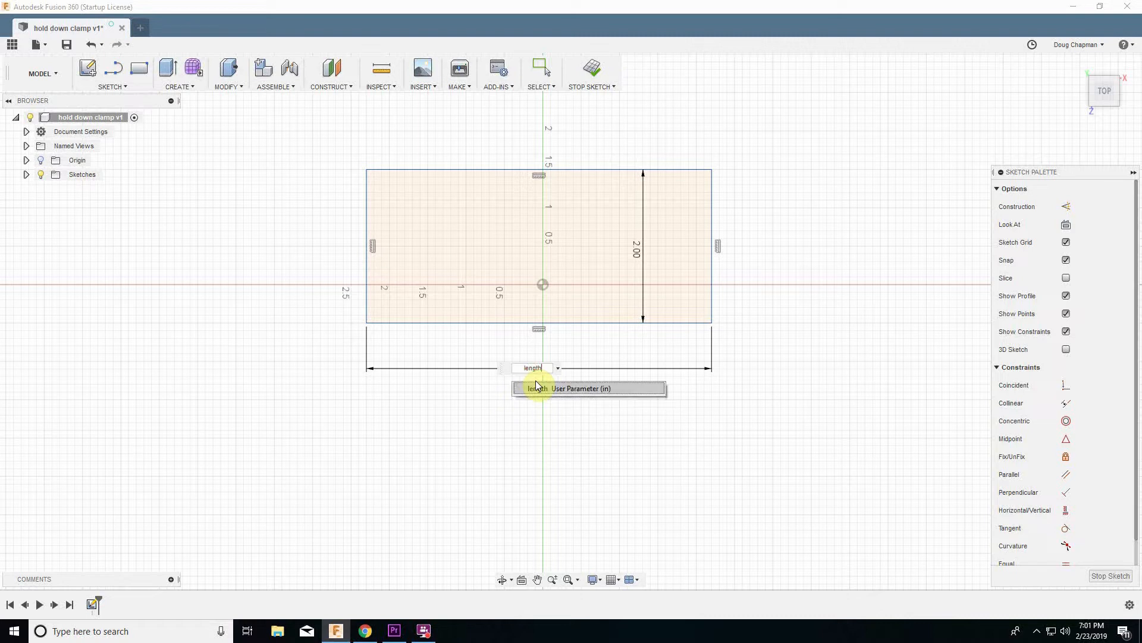
pyautogui.click(537, 388)
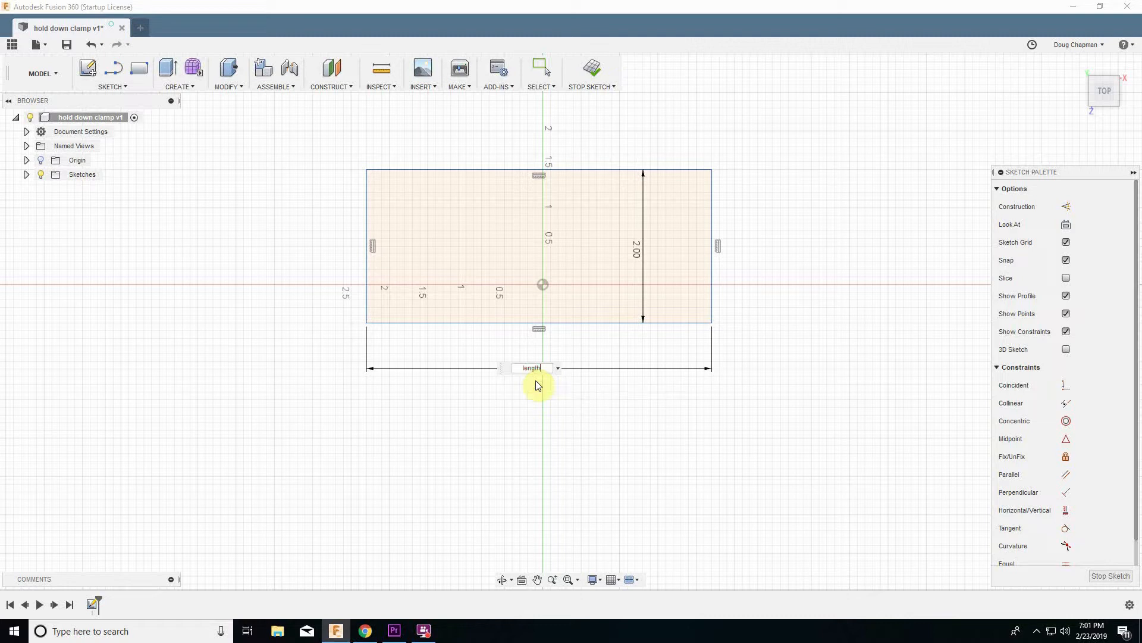
pyautogui.press('Return')
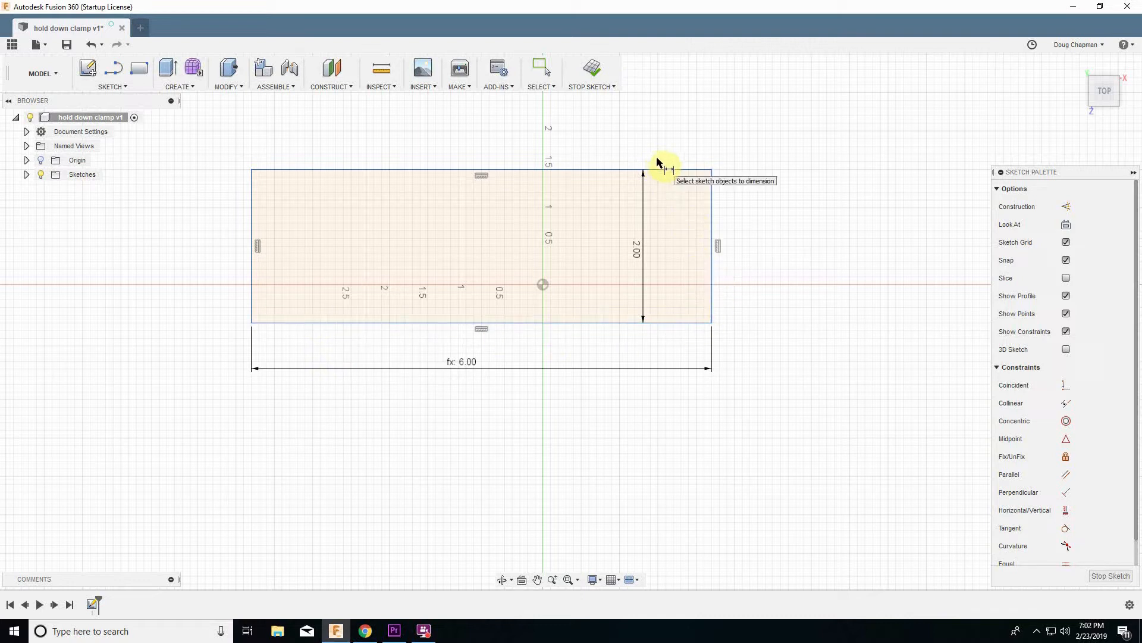
# Draw two center diameter circles inside the rectangle near its right end, one above the other, with the lower one slightly further left
pyautogui.click(113, 87)
pyautogui.moveTo(115, 145)
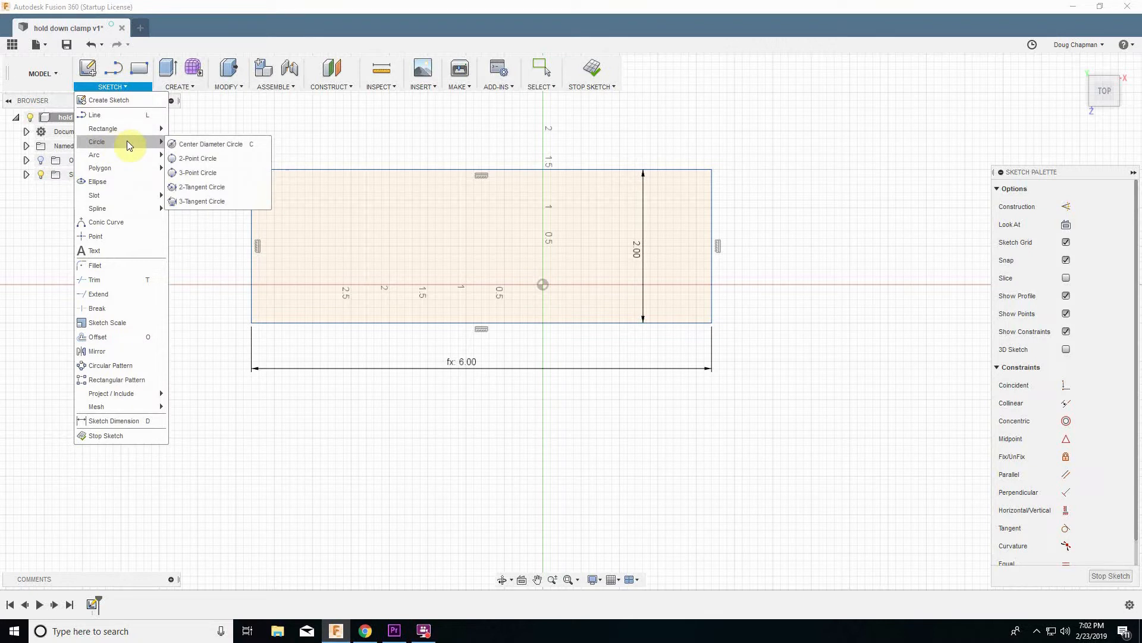
pyautogui.click(206, 145)
pyautogui.click(658, 200)
pyautogui.click(673, 215)
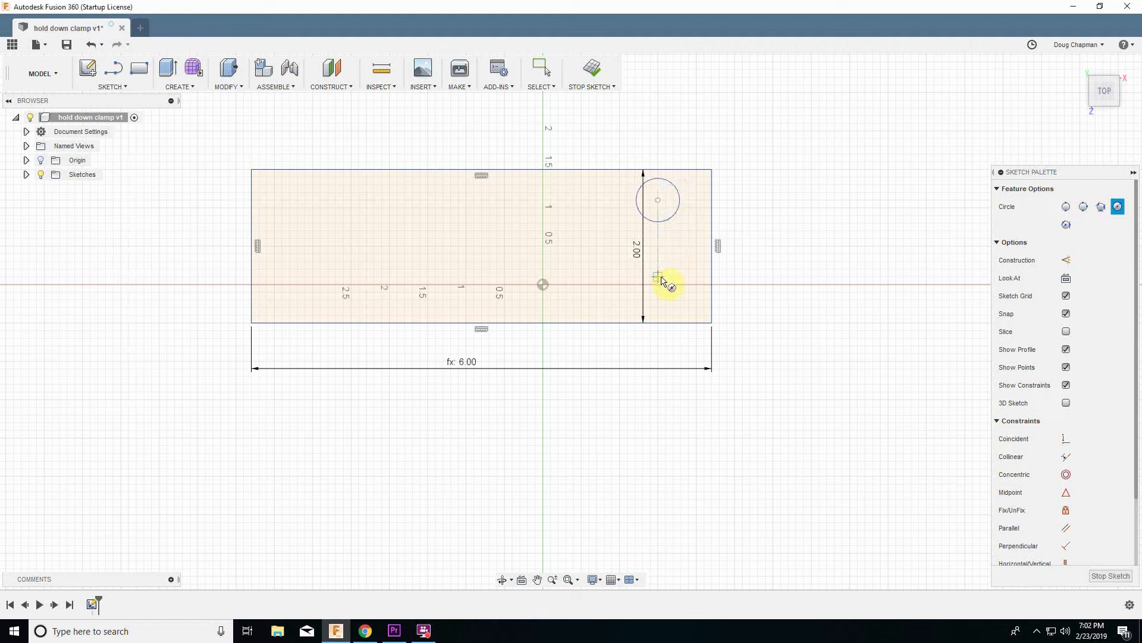
pyautogui.click(635, 276)
pyautogui.click(656, 294)
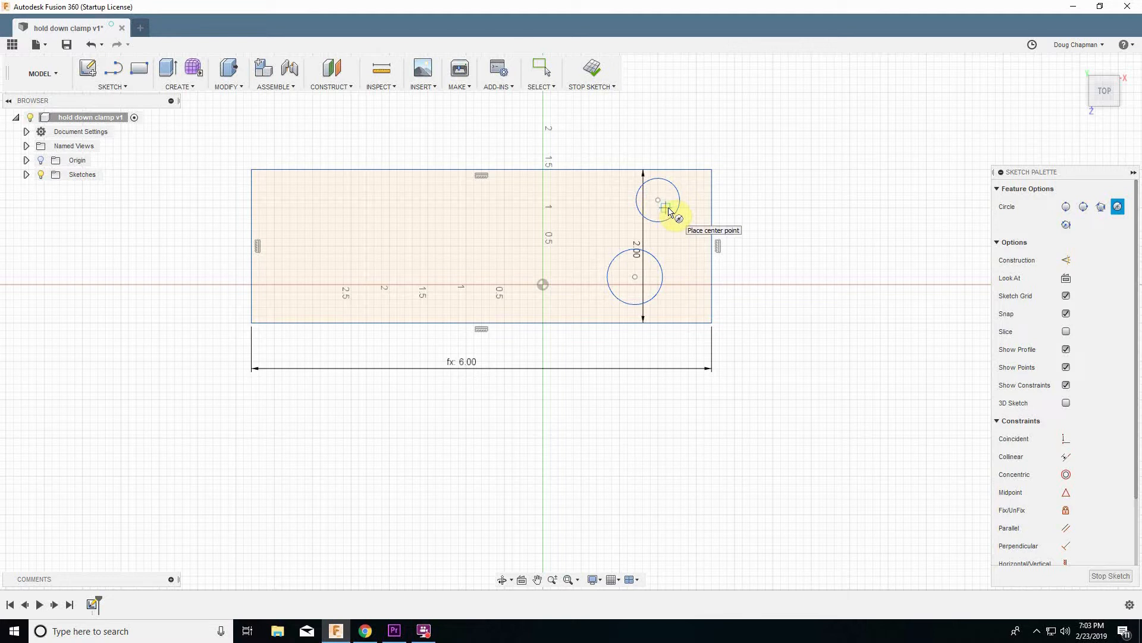
# Dimension the upper and lower circles with a diameter of 1 in each
pyautogui.press('d')
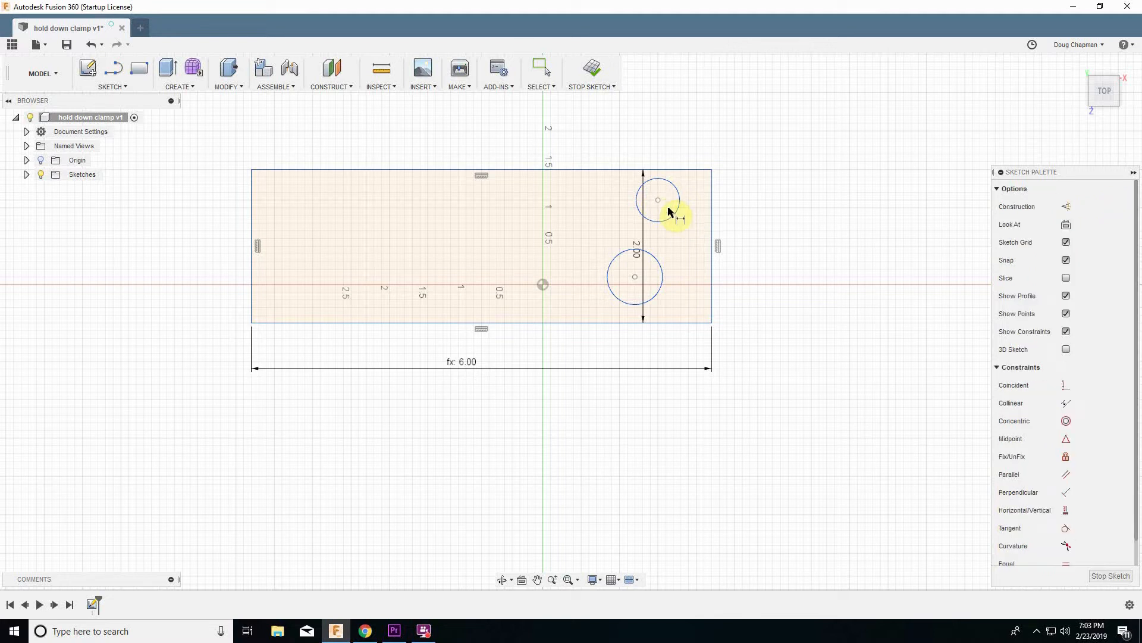
pyautogui.click(676, 218)
pyautogui.click(744, 242)
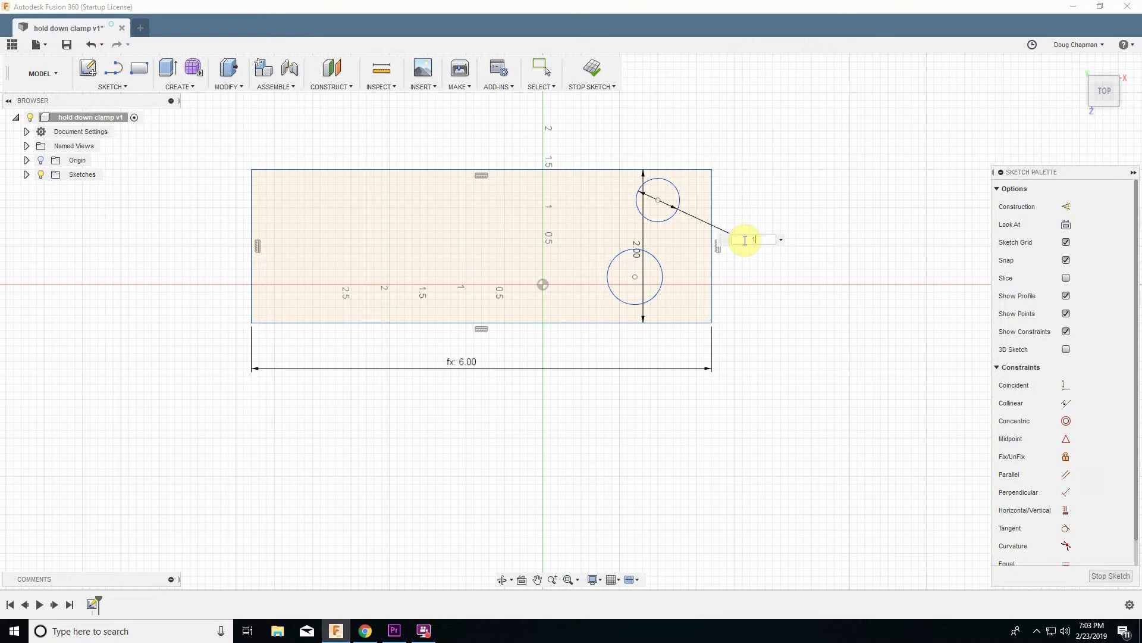
pyautogui.press('Return')
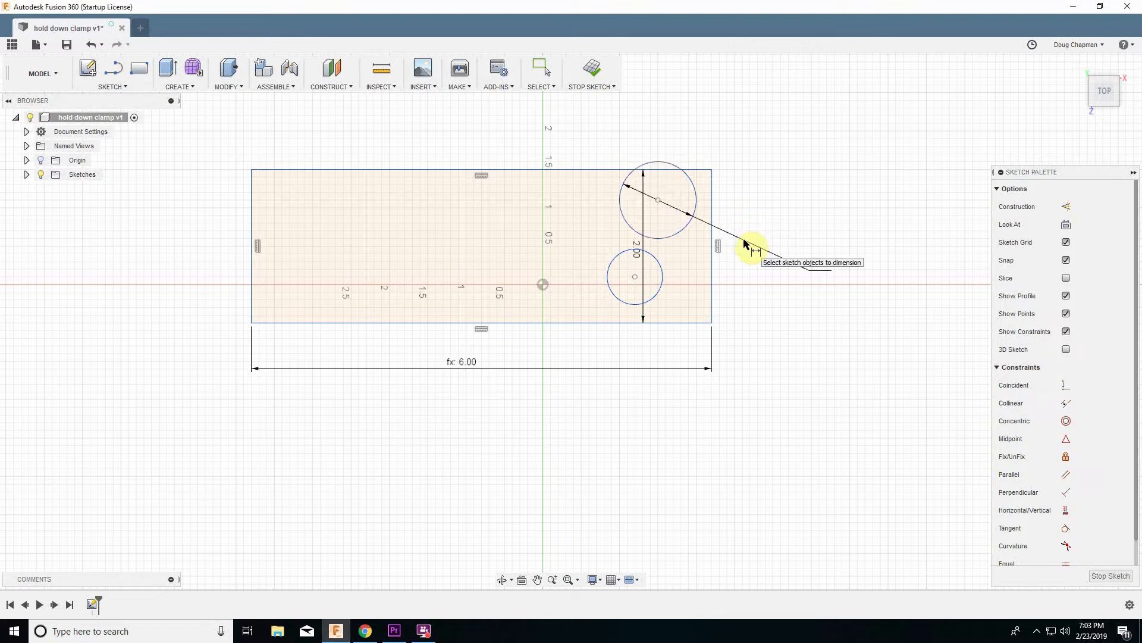
pyautogui.click(654, 298)
pyautogui.click(658, 335)
pyautogui.write('1')
pyautogui.press('Return')
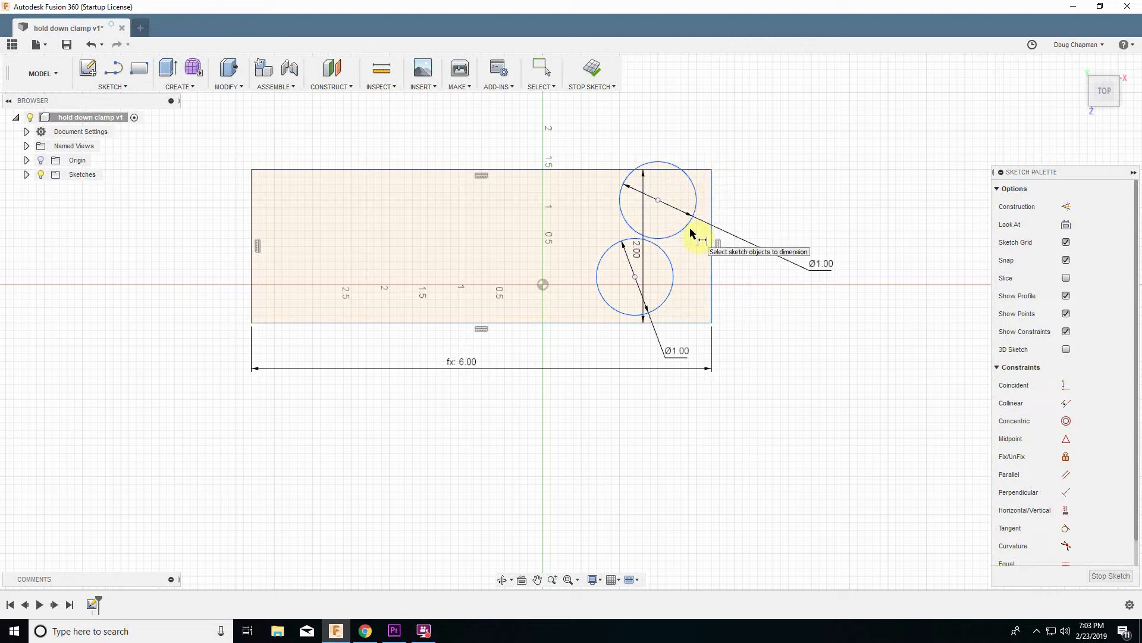
pyautogui.press('Escape')
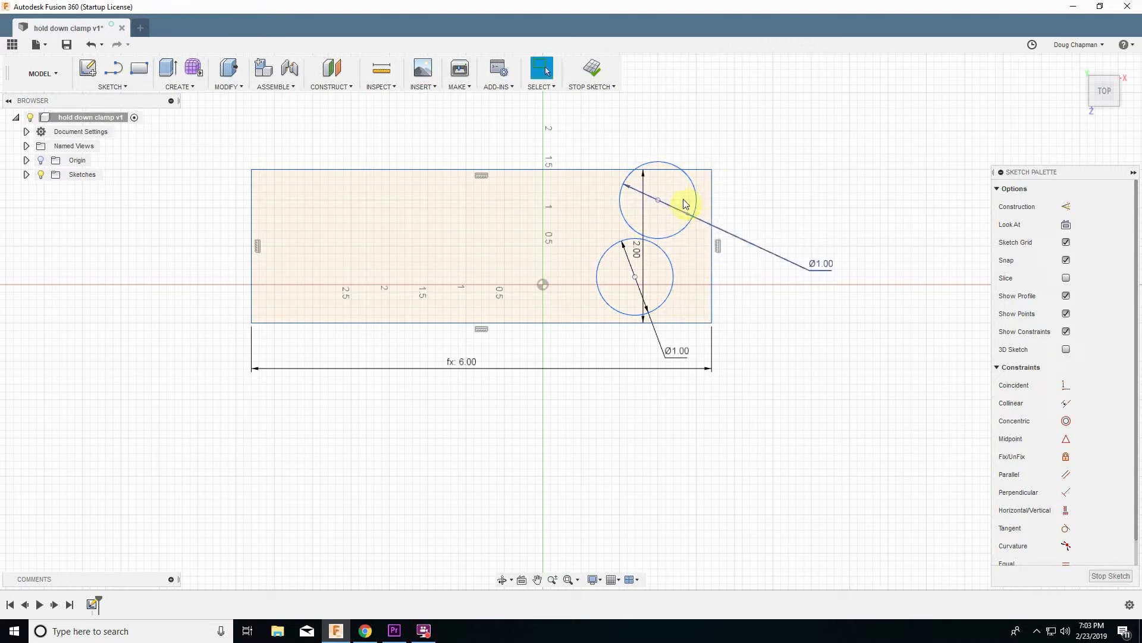
# Try to place the upper circle by eye against the rectangle's top and right edges and examine the contact up close
pyautogui.moveTo(683, 226); pyautogui.dragTo(697, 234)
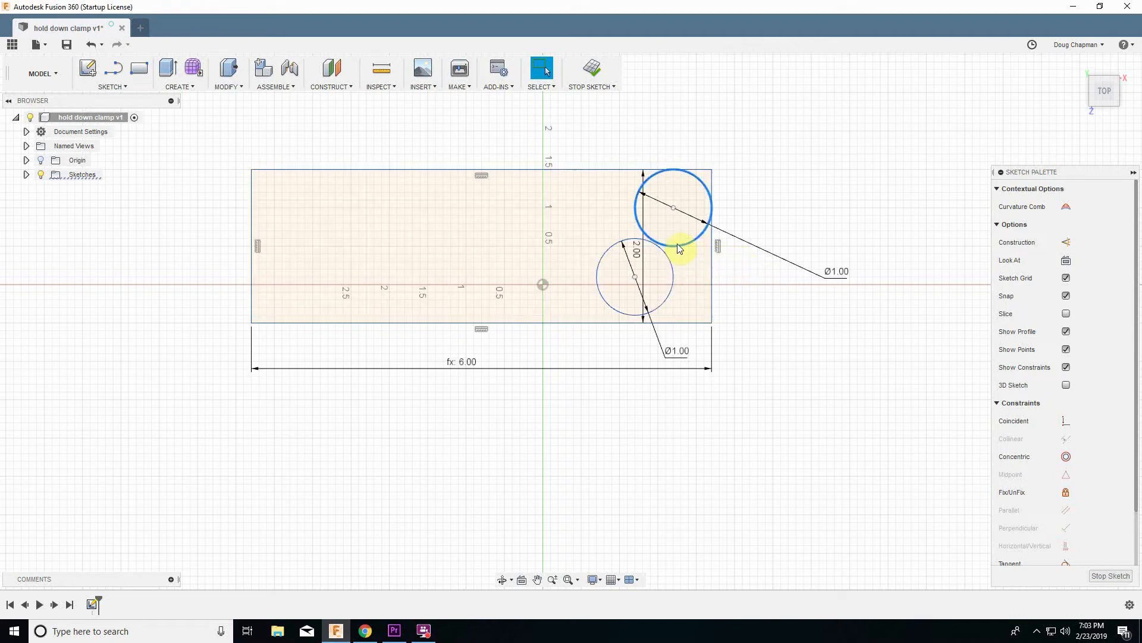
pyautogui.scroll(-2, 726, 215)
pyautogui.scroll(5, 723, 211)
pyautogui.scroll(6, 722, 209)
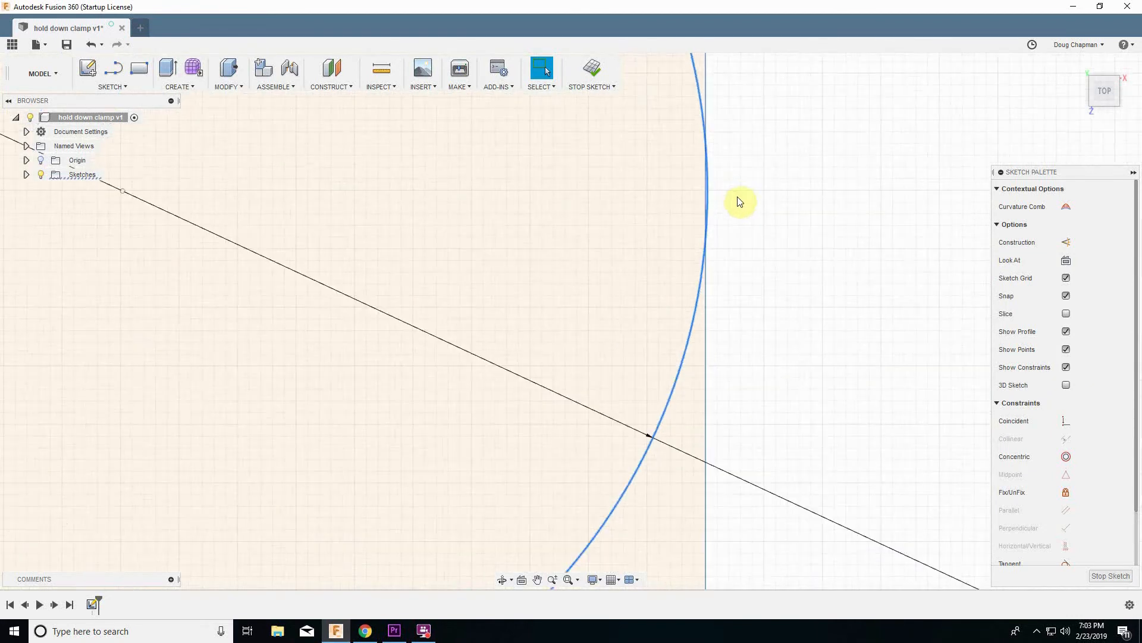
pyautogui.scroll(4, 710, 204)
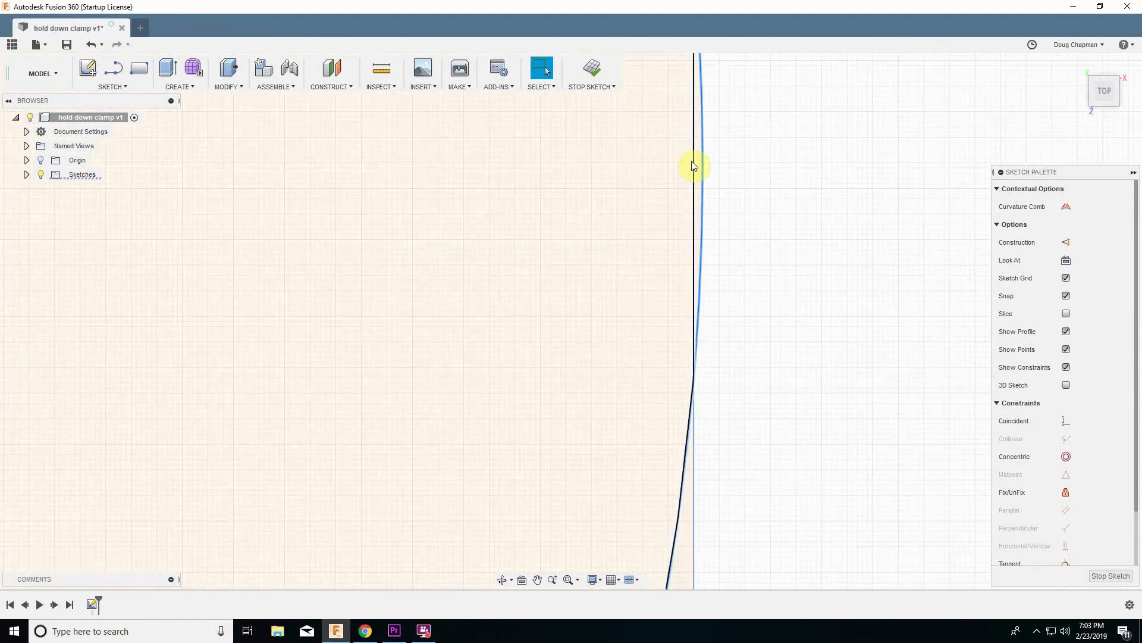
pyautogui.scroll(-5, 698, 169)
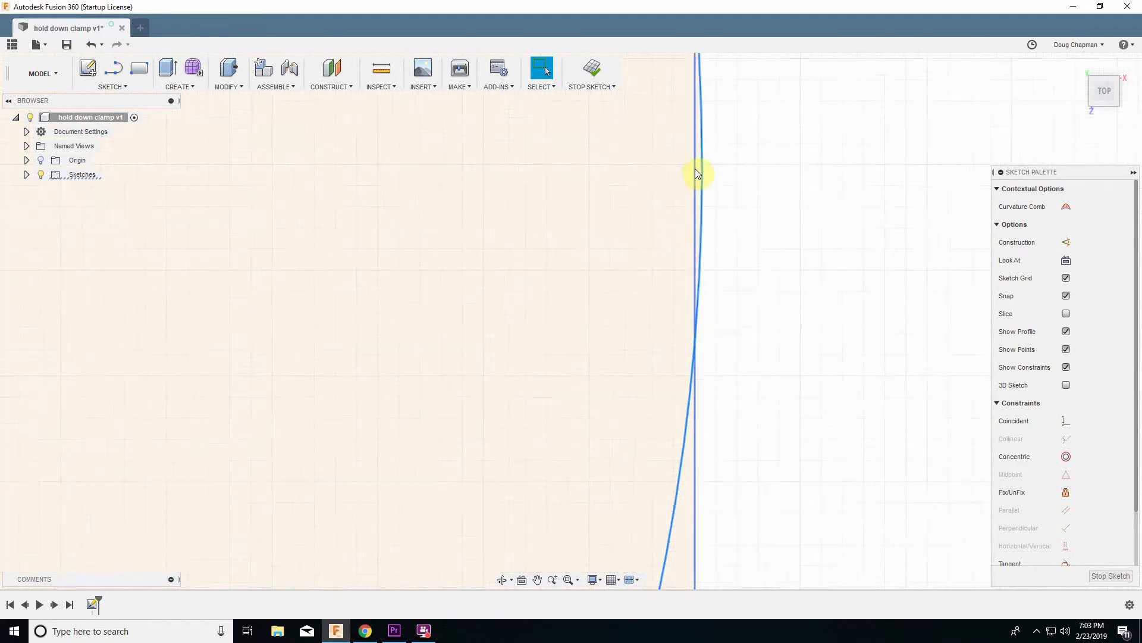
pyautogui.scroll(-4, 632, 559)
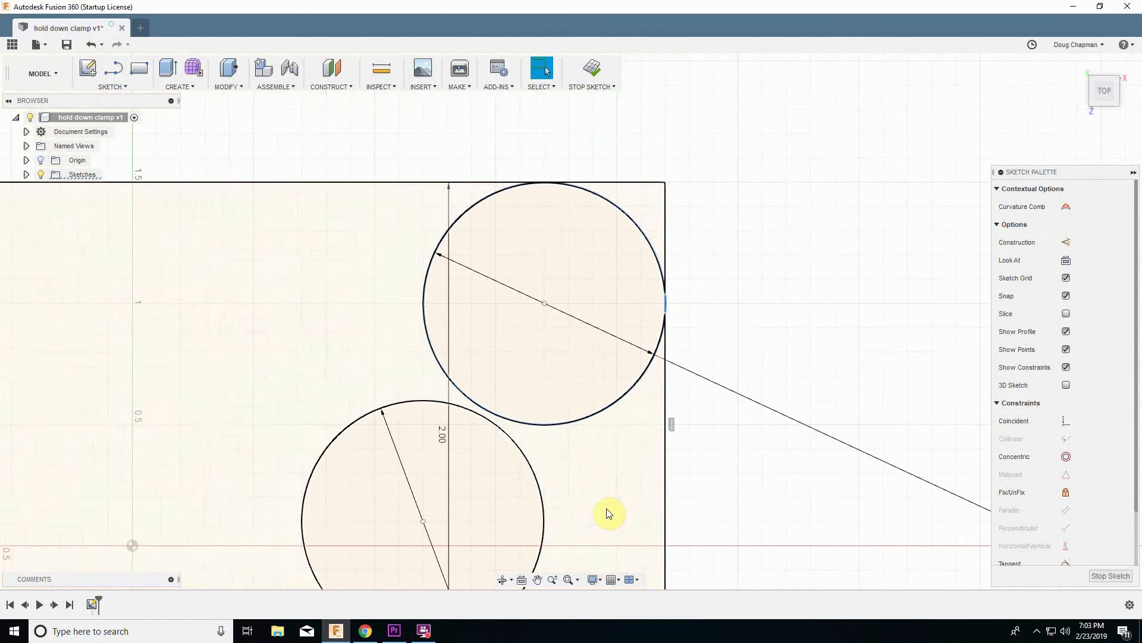
pyautogui.scroll(-2, 751, 238)
pyautogui.scroll(-3, 751, 238)
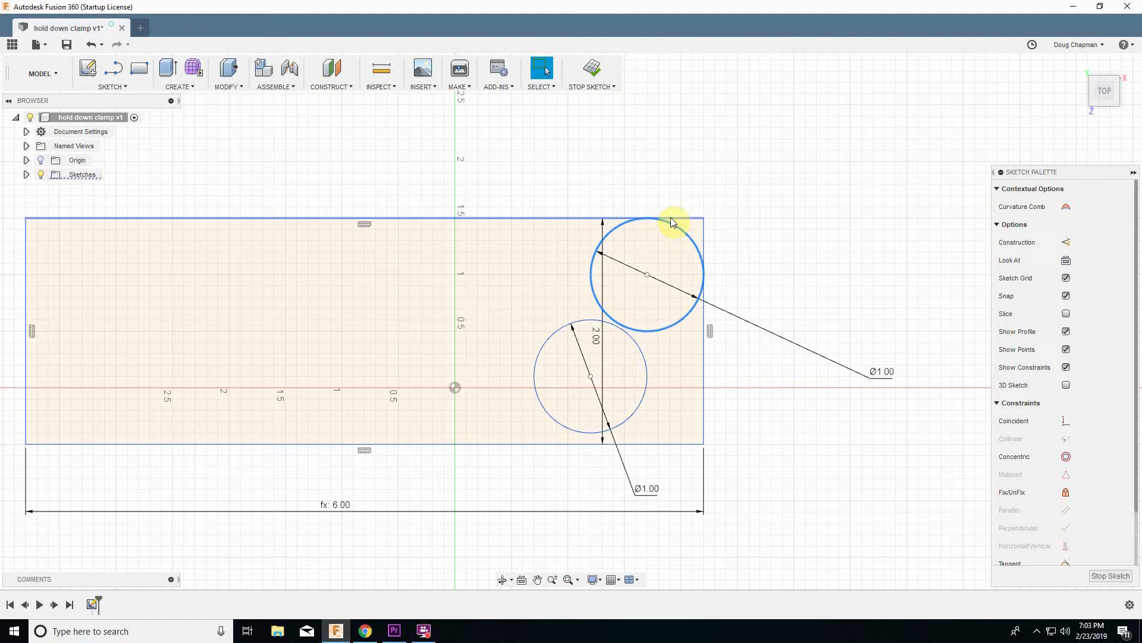
# Move the upper circle back inside the rectangle, clear of the top and right edges
pyautogui.press('Escape')
pyautogui.moveTo(700, 233); pyautogui.dragTo(688, 244)
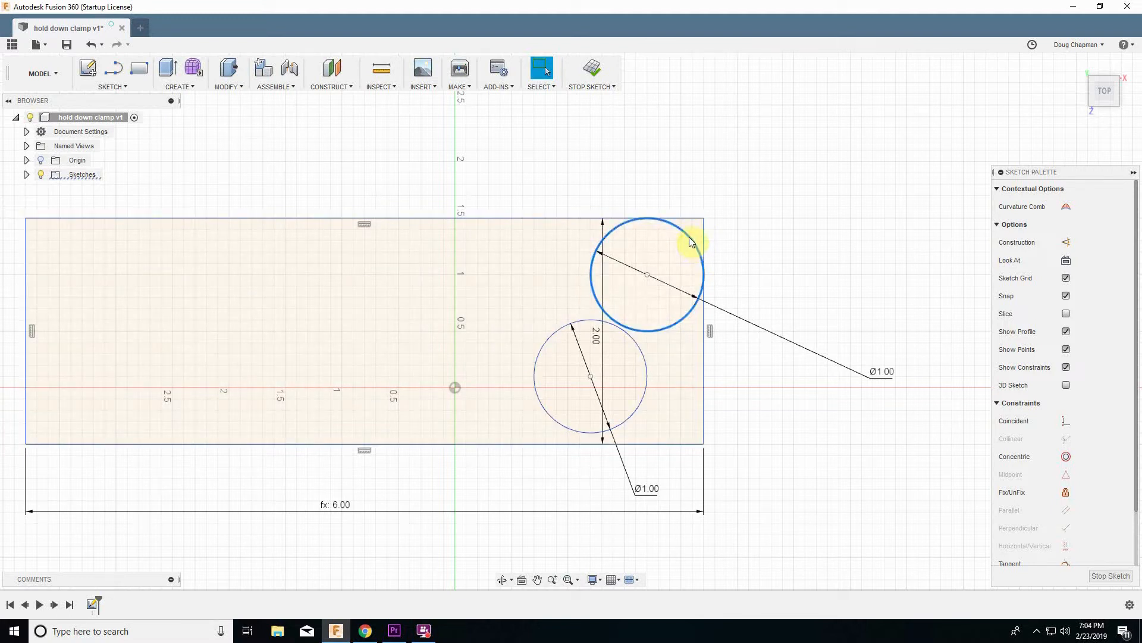
pyautogui.moveTo(690, 241); pyautogui.dragTo(670, 265)
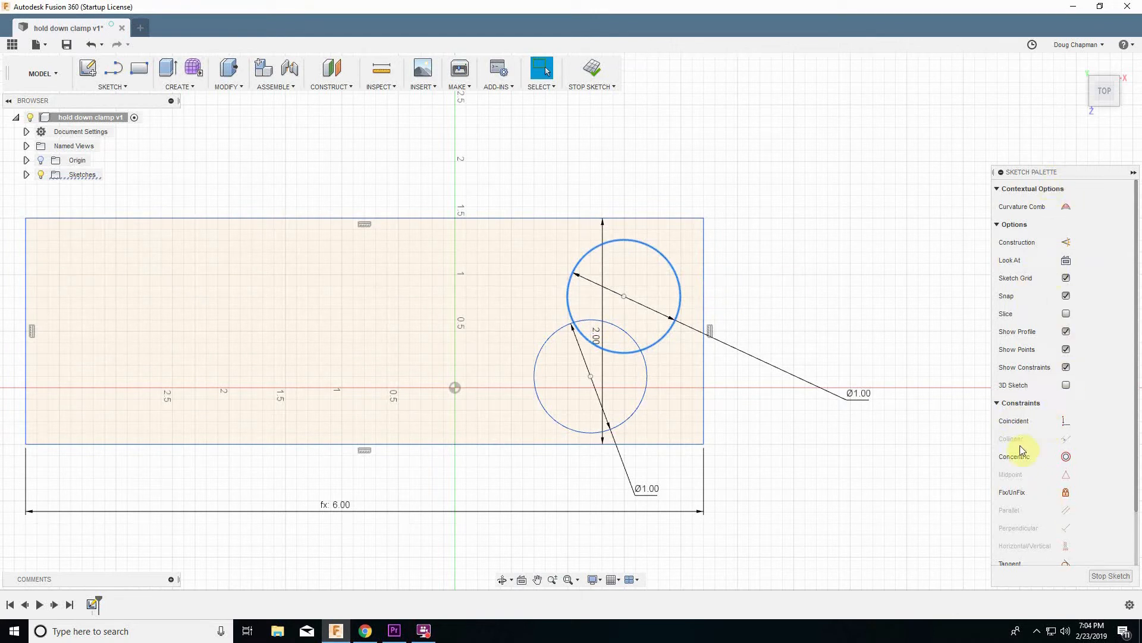
pyautogui.click(865, 299)
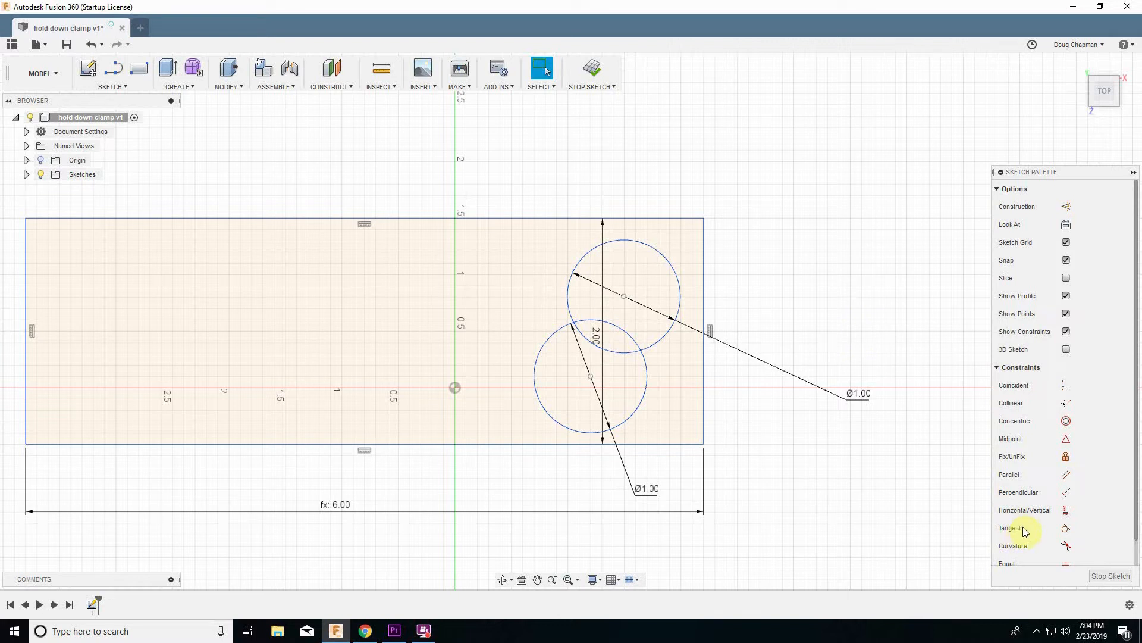
# Make the upper circle tangent to the rectangle's right and top edges
pyautogui.click(1065, 529)
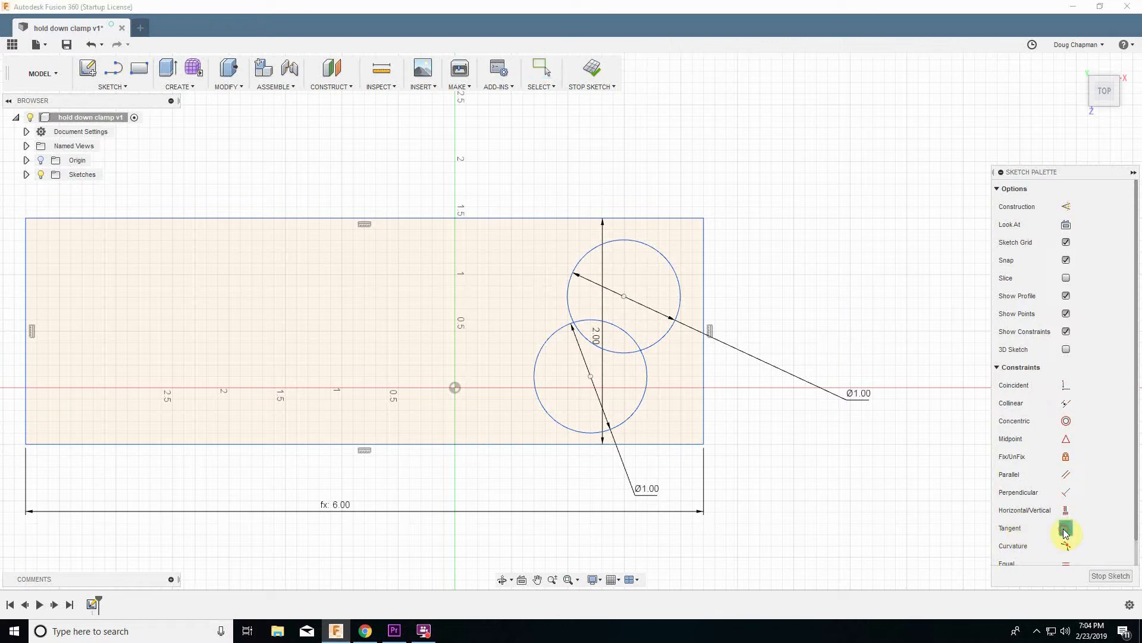
pyautogui.click(682, 294)
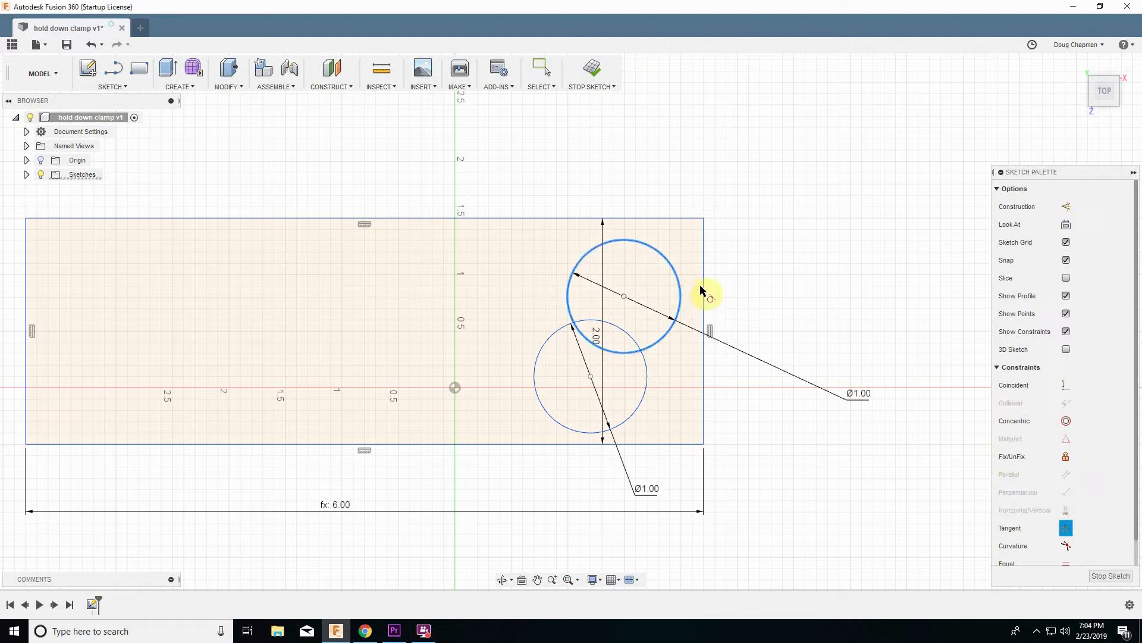
pyautogui.click(704, 291)
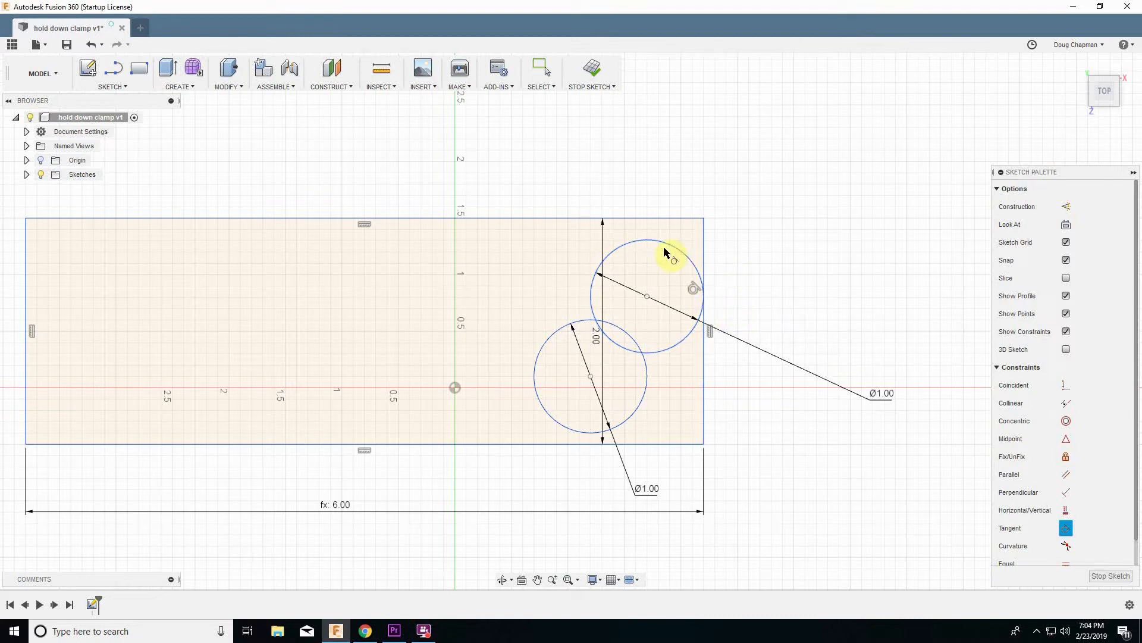
pyautogui.click(643, 237)
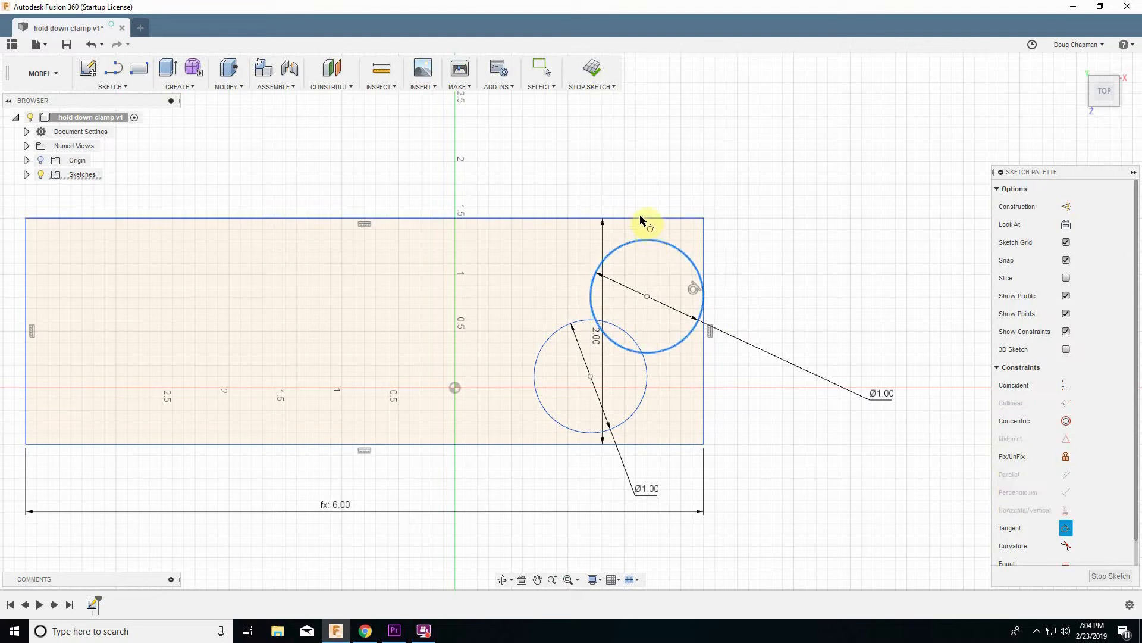
pyautogui.click(644, 219)
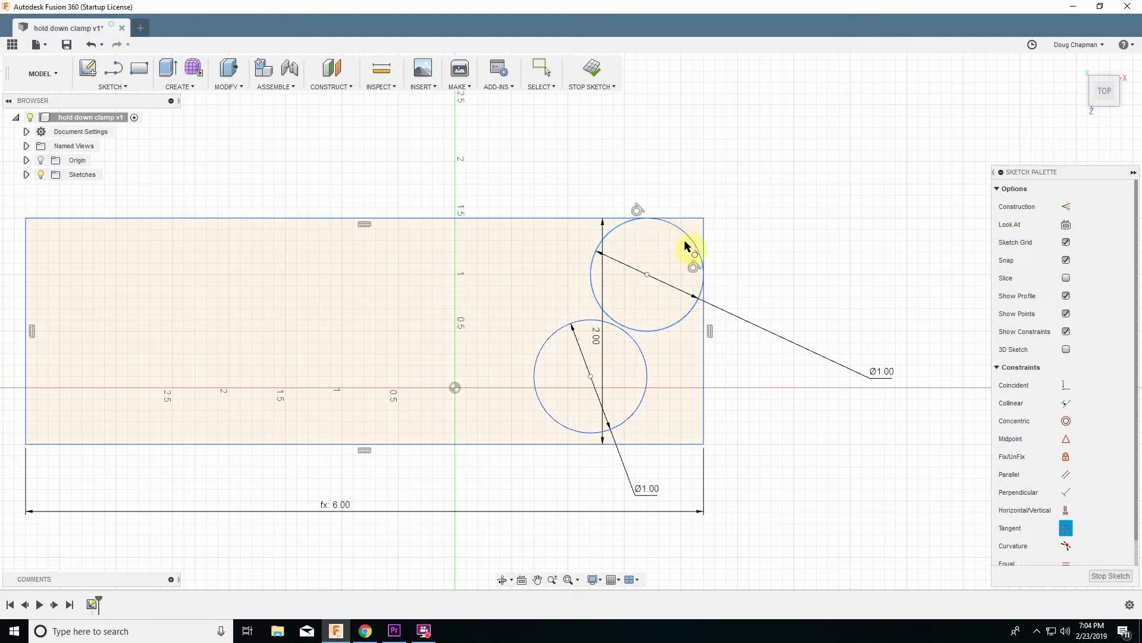
# Make the lower circle tangent to the rectangle's right and bottom edges
pyautogui.click(645, 377)
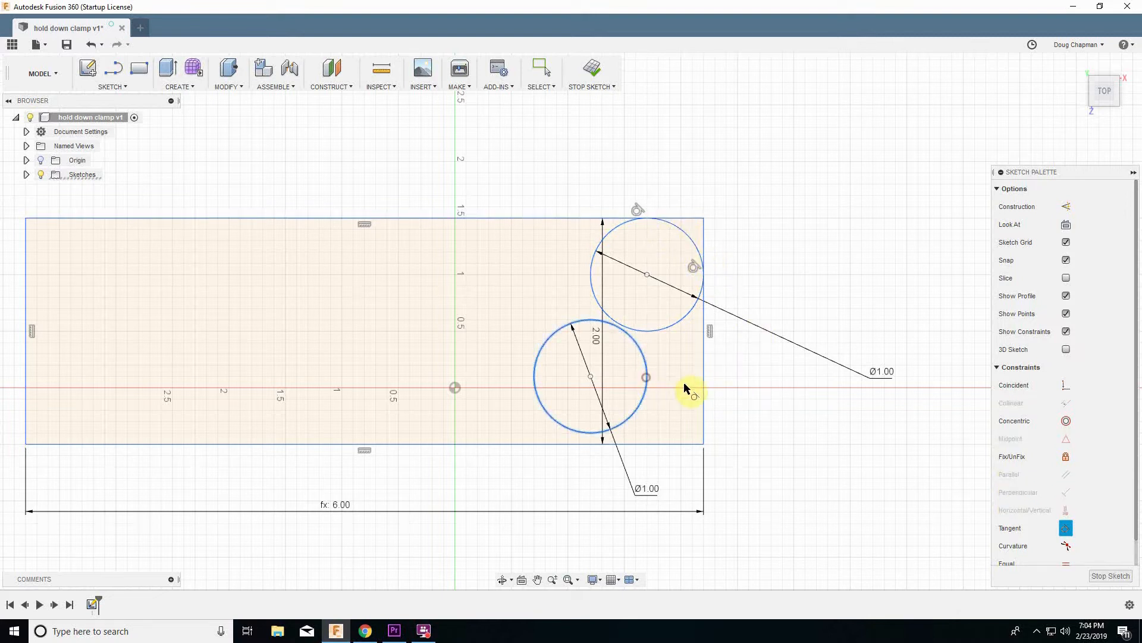
pyautogui.click(703, 398)
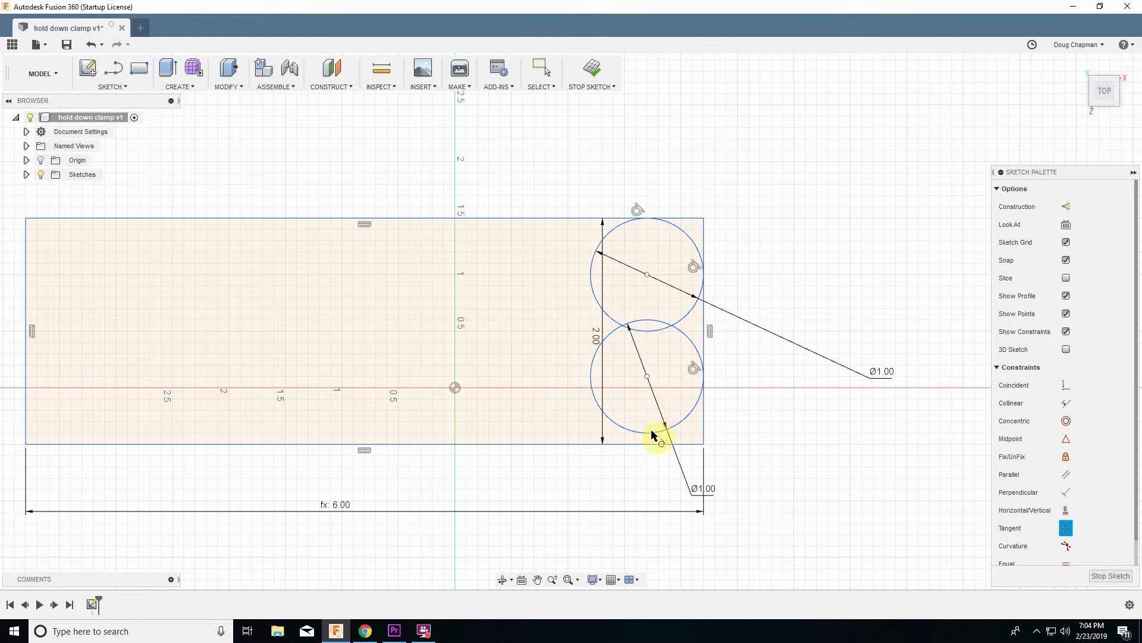
pyautogui.click(653, 434)
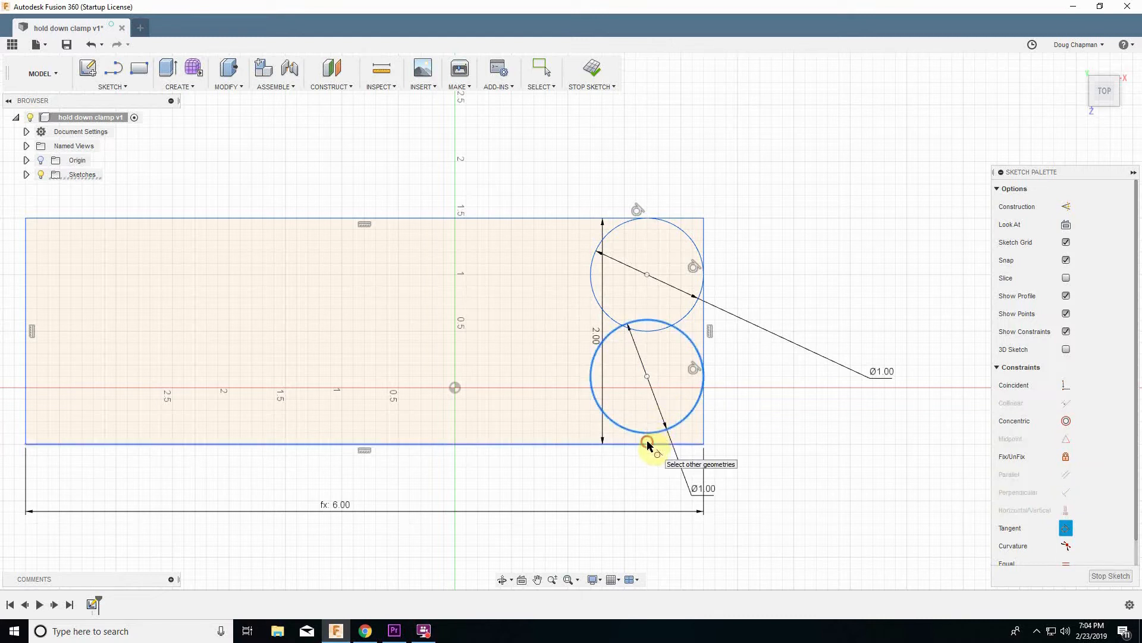
pyautogui.click(647, 444)
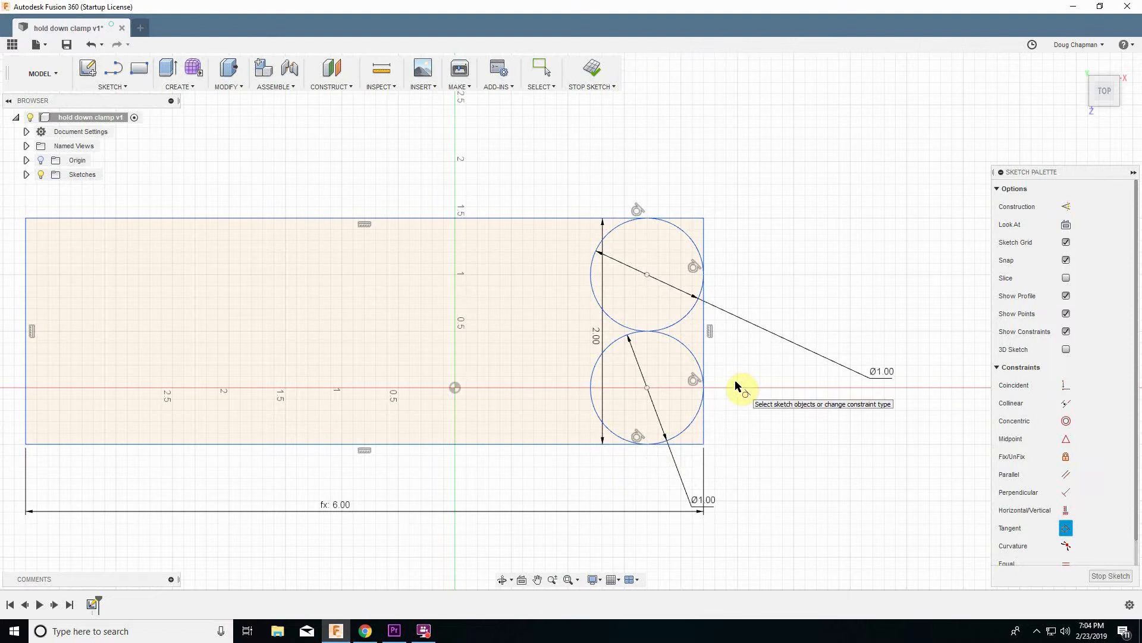
# Draw two vertical construction lines across the rectangle's full height, one about 1.70 in from the right edge and one near the left end
pyautogui.scroll(-2, 823, 276)
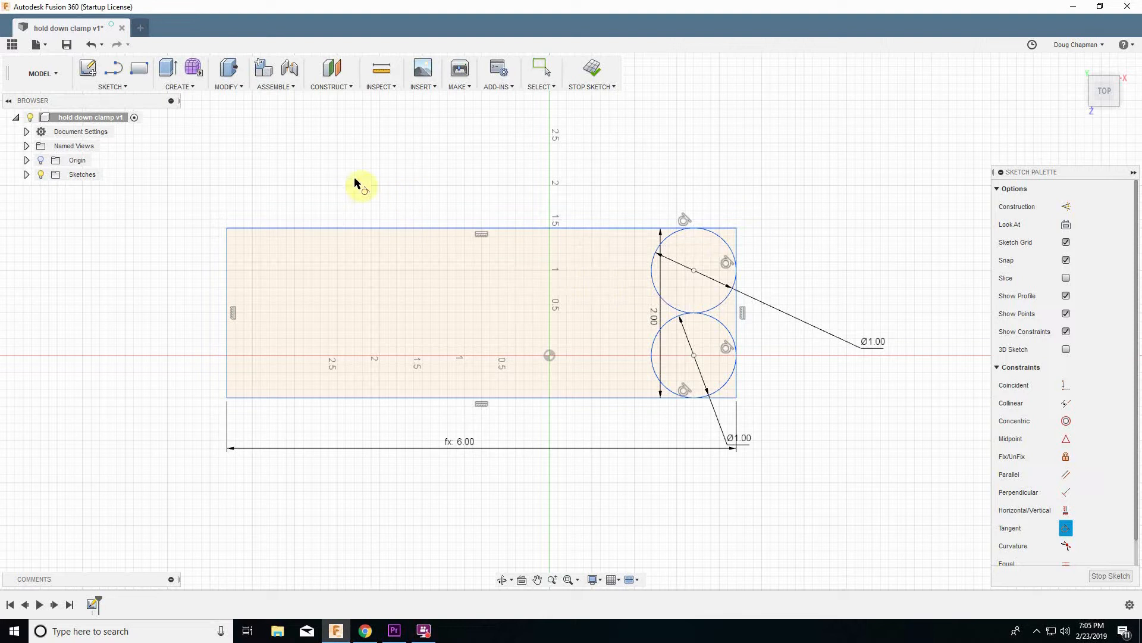
pyautogui.click(110, 88)
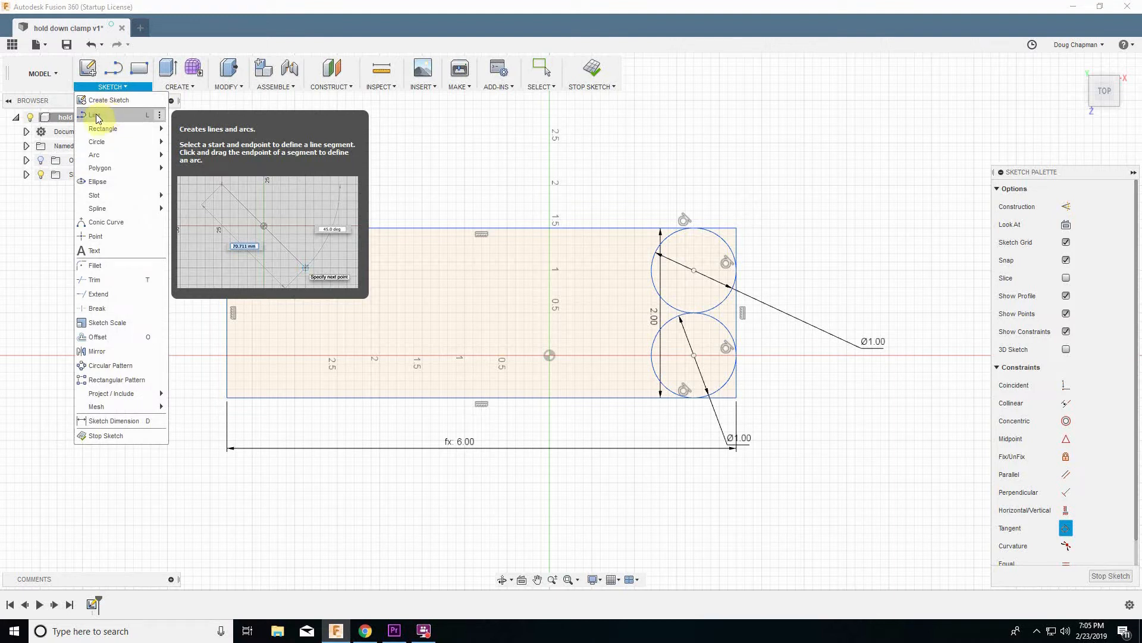
pyautogui.click(98, 118)
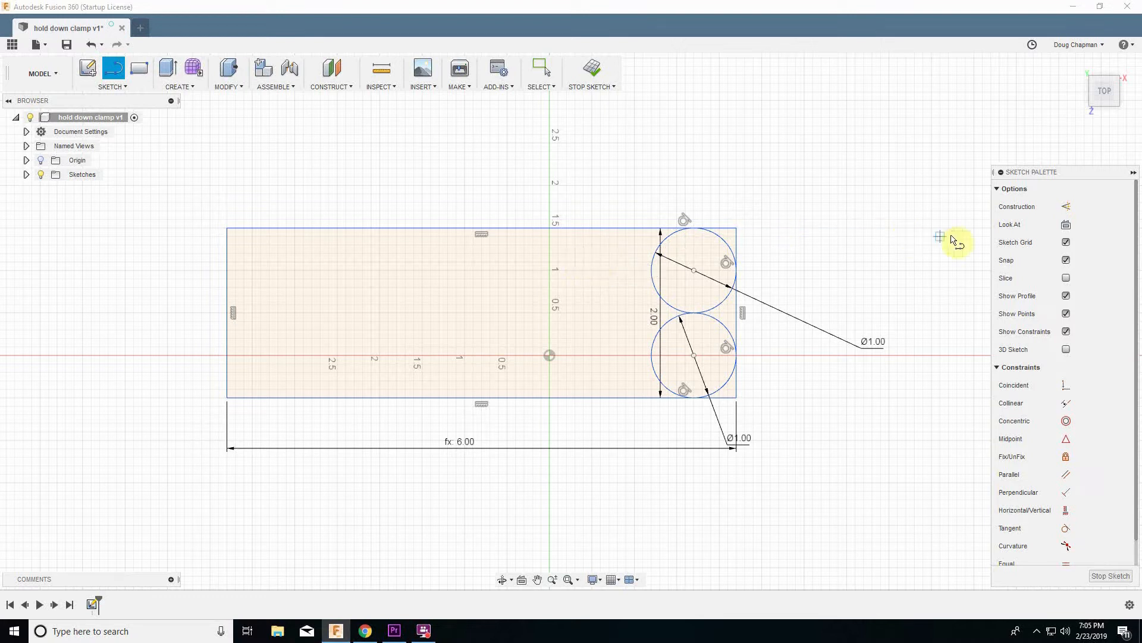
pyautogui.click(1067, 208)
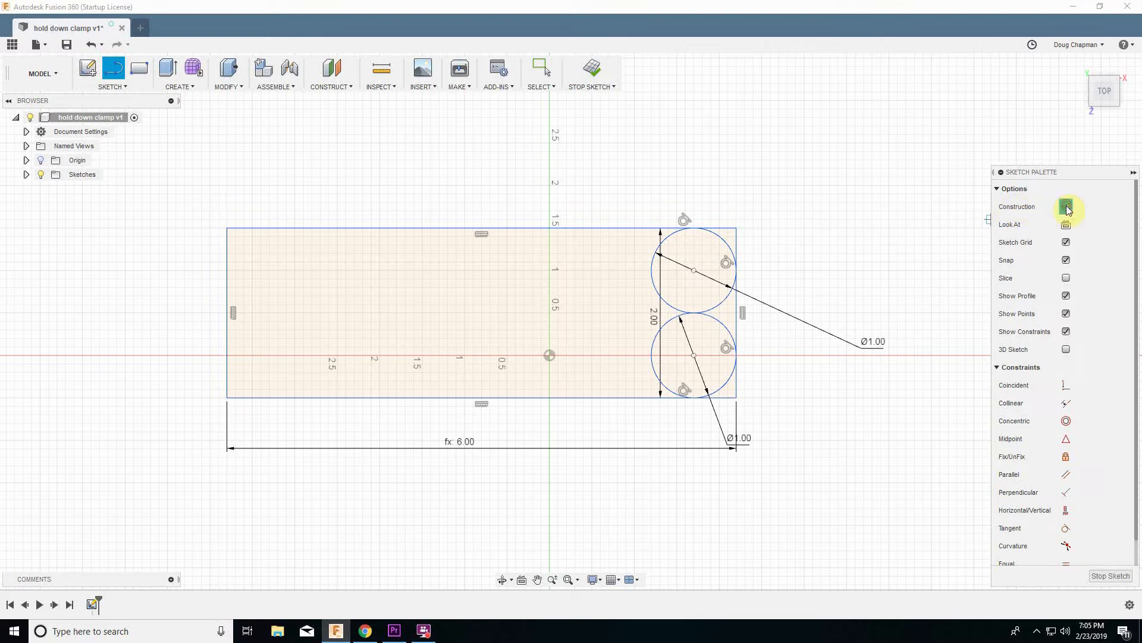
pyautogui.click(593, 228)
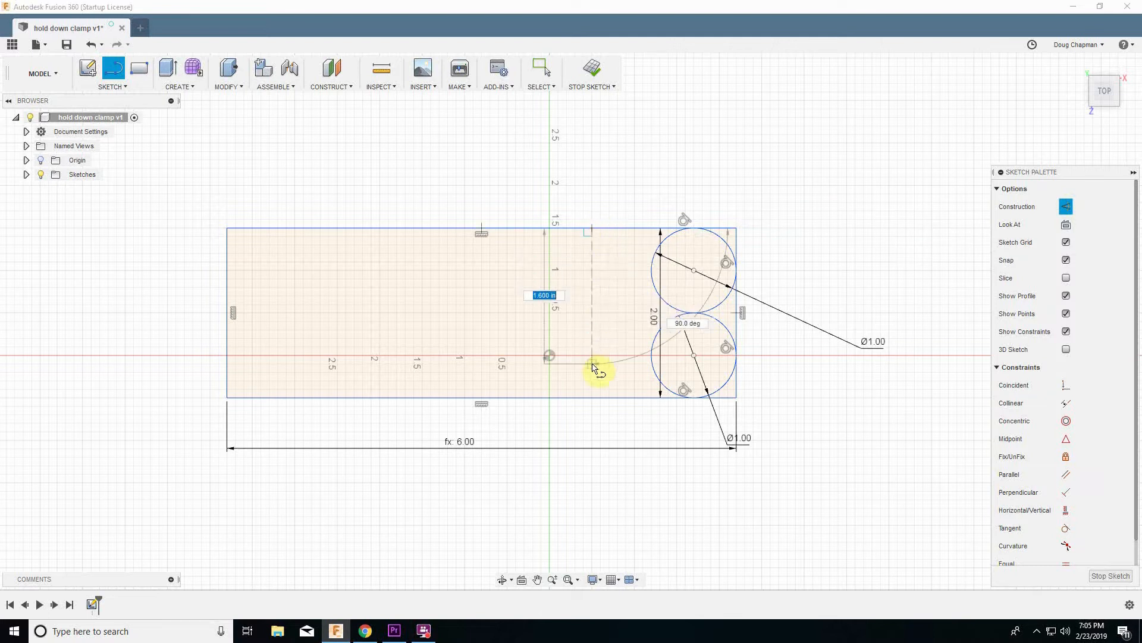
pyautogui.click(592, 397)
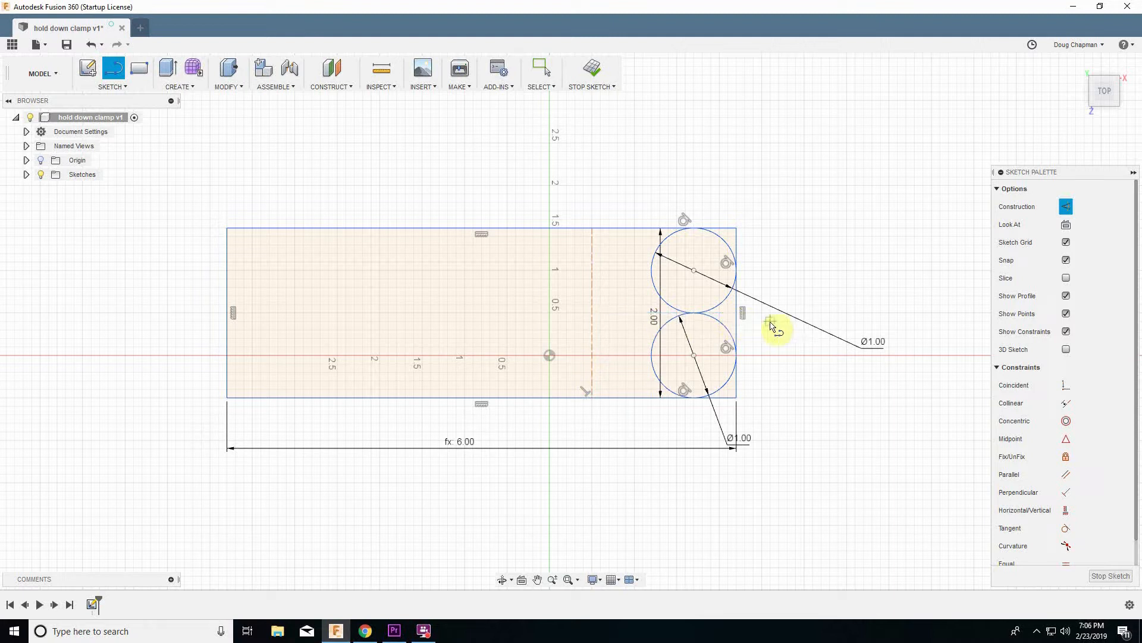
pyautogui.click(281, 227)
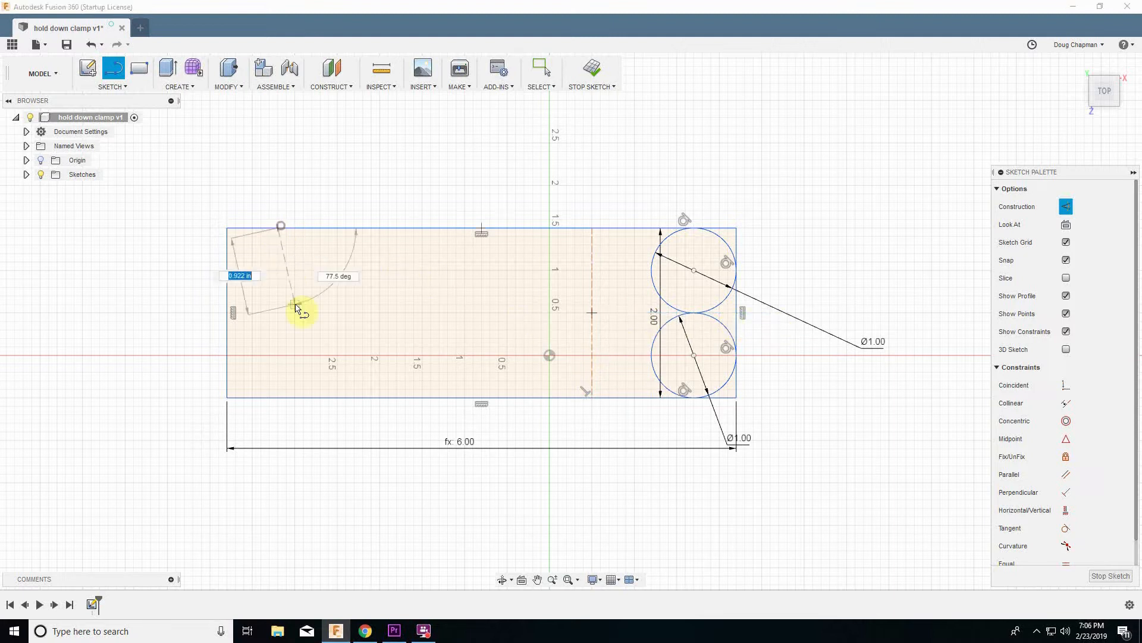
pyautogui.doubleClick(278, 396)
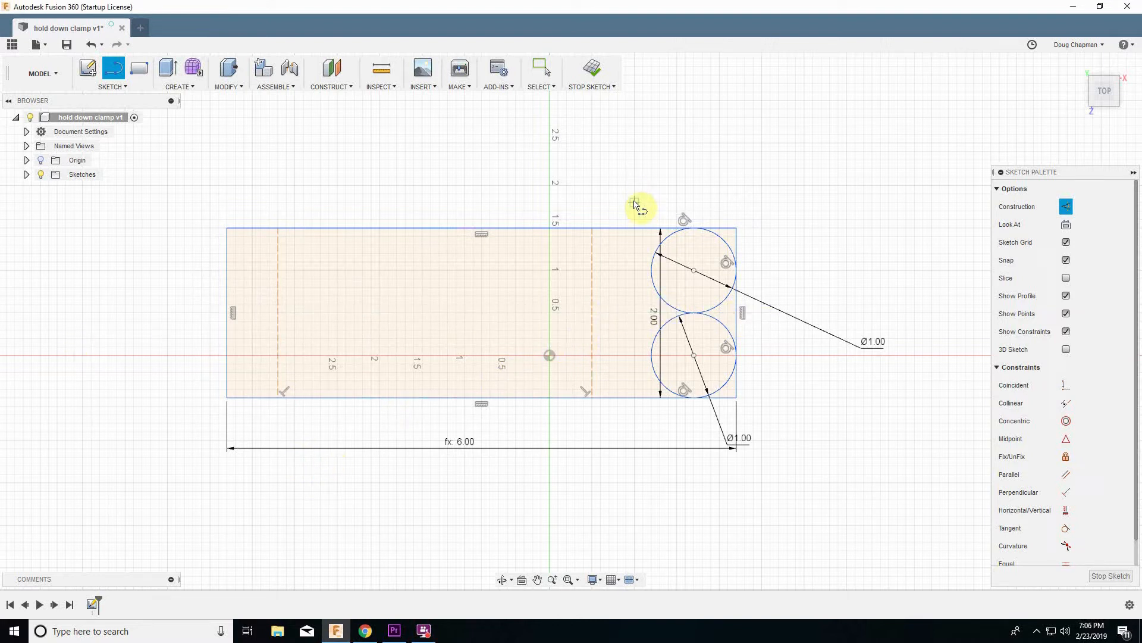
# Dimension the distance from the construction line beside the circles to the rectangle's right edge as 0.75 in
pyautogui.press('d')
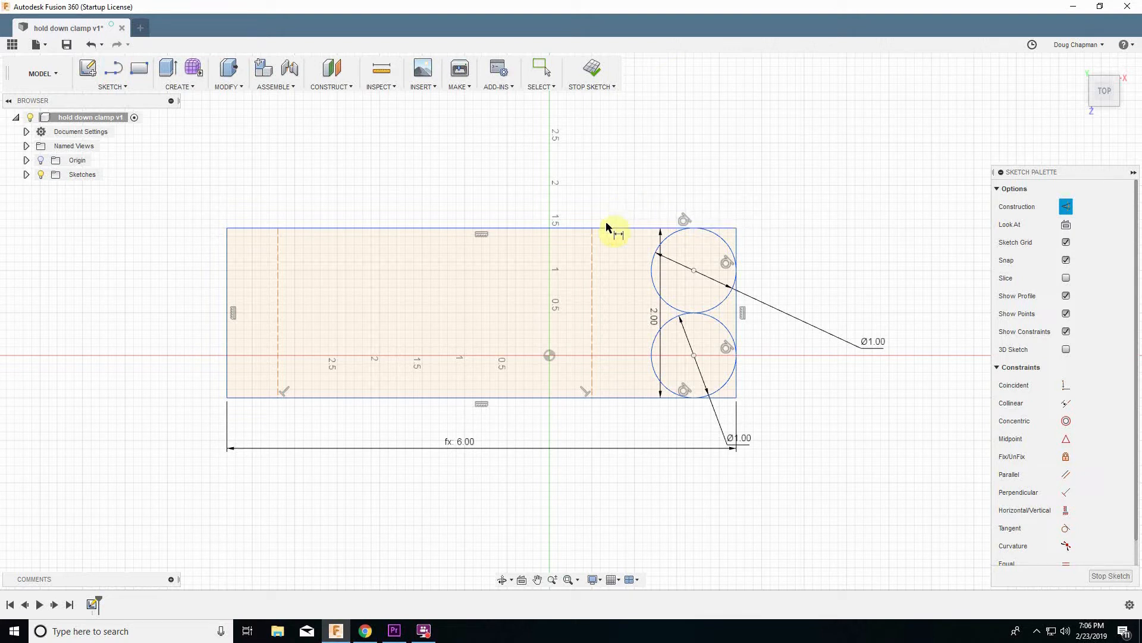
pyautogui.click(594, 306)
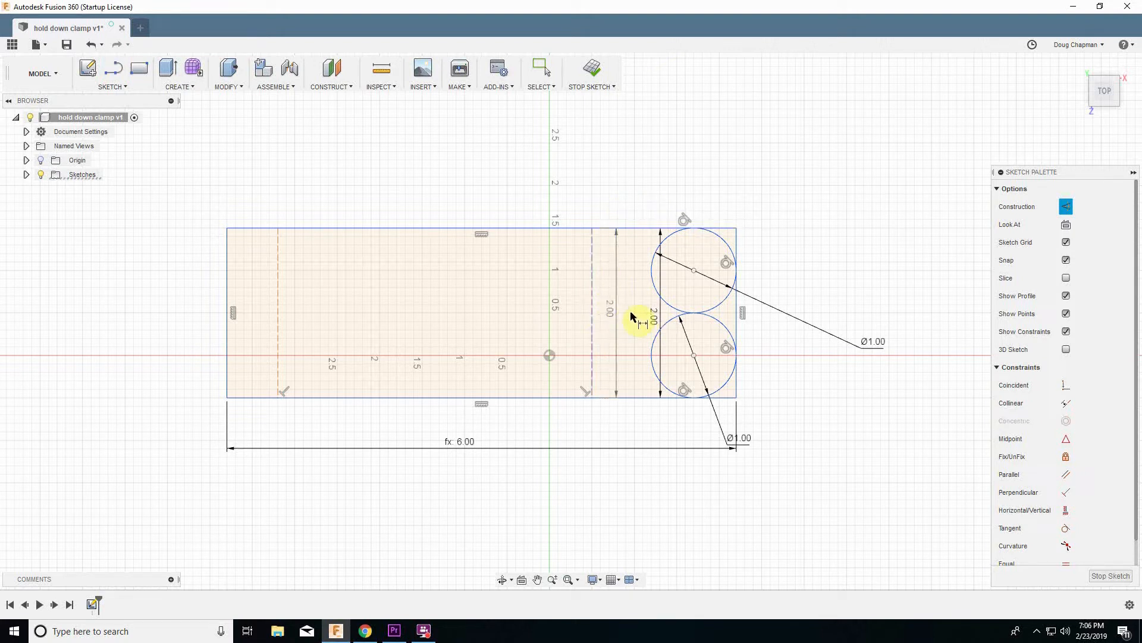
pyautogui.click(736, 316)
pyautogui.click(658, 196)
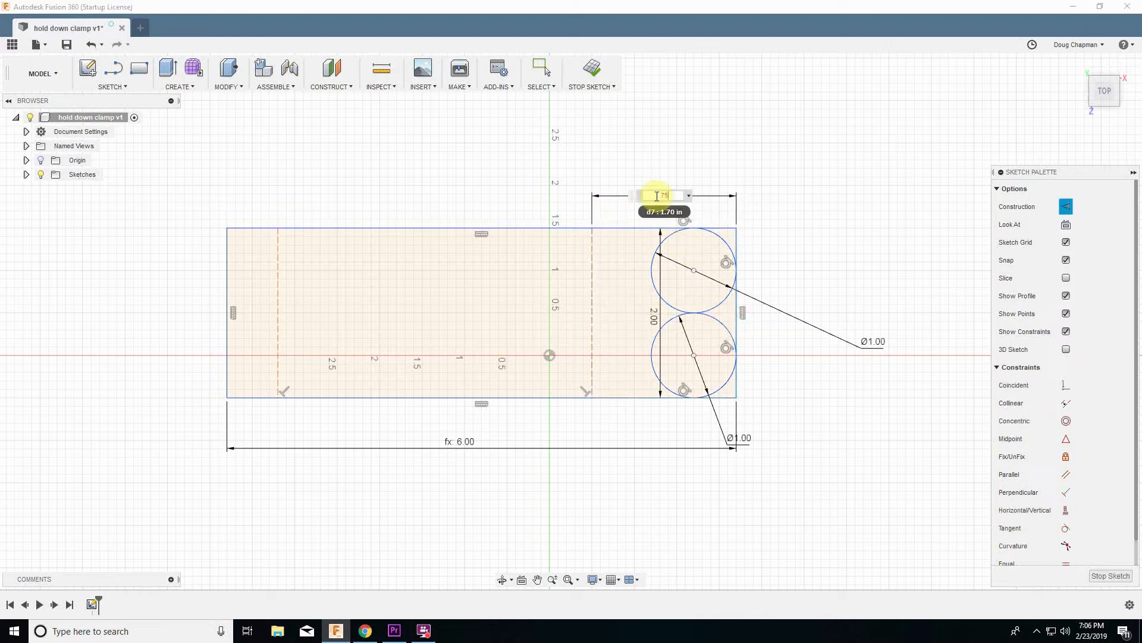
pyautogui.press('Return')
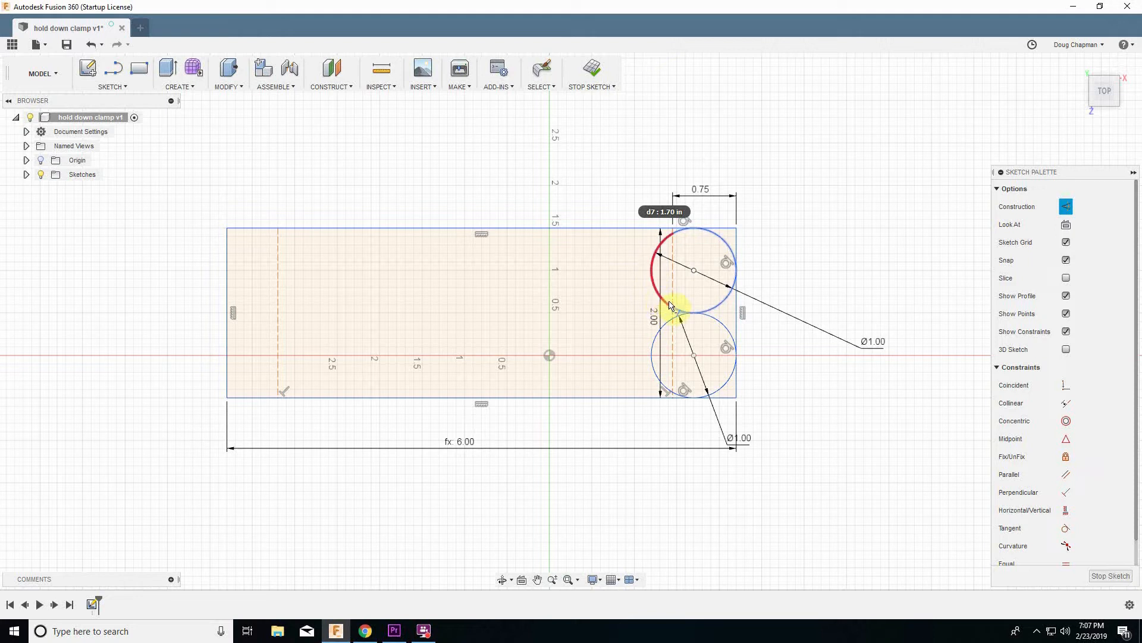
# Trim the upper circle down to the arc that rounds the rectangle's upper-right corner
pyautogui.click(652, 275)
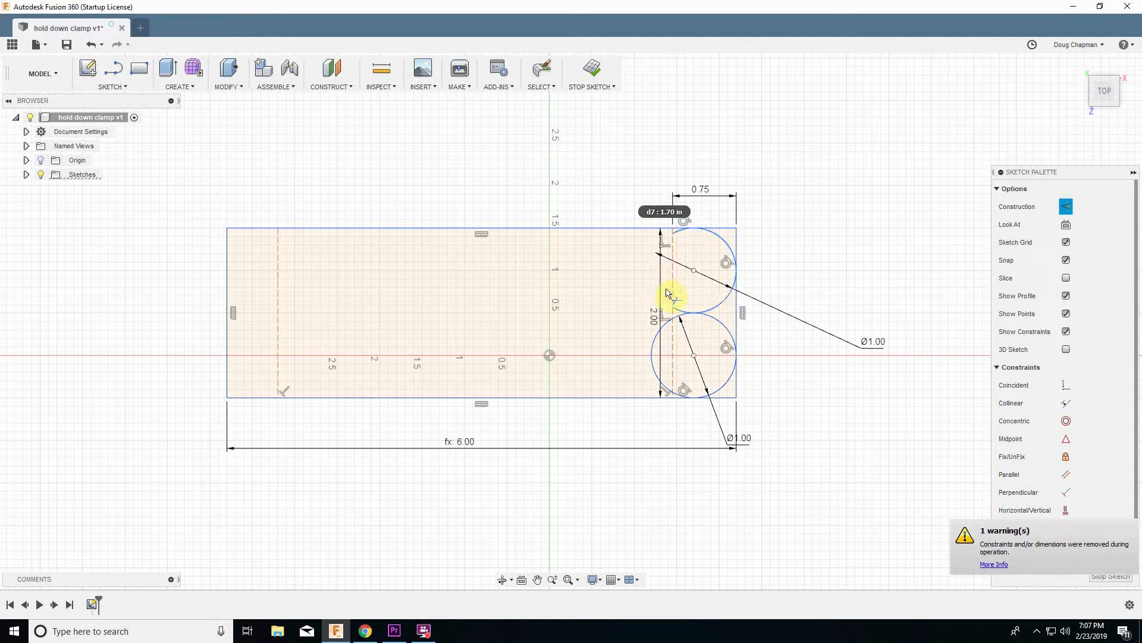
pyautogui.click(714, 306)
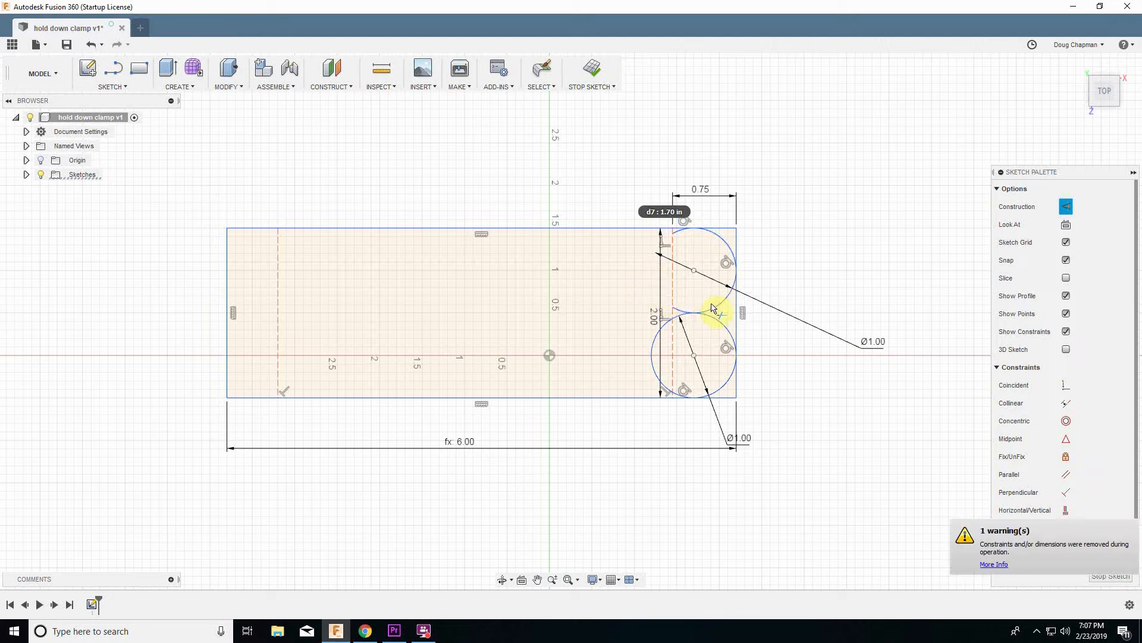
pyautogui.click(682, 310)
pyautogui.click(720, 307)
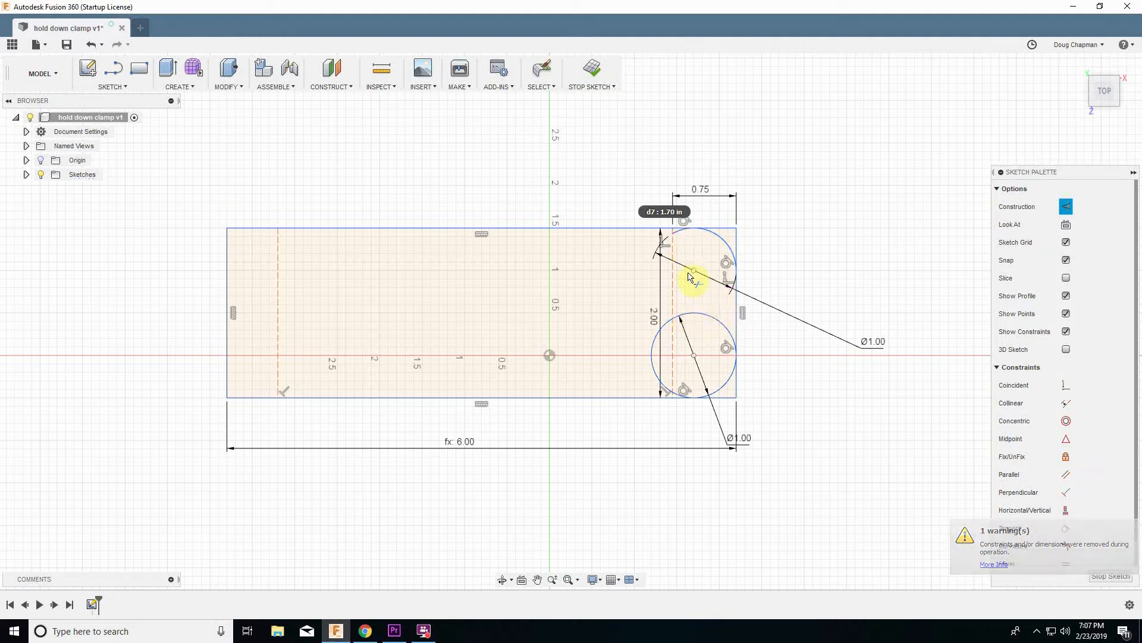
pyautogui.click(680, 238)
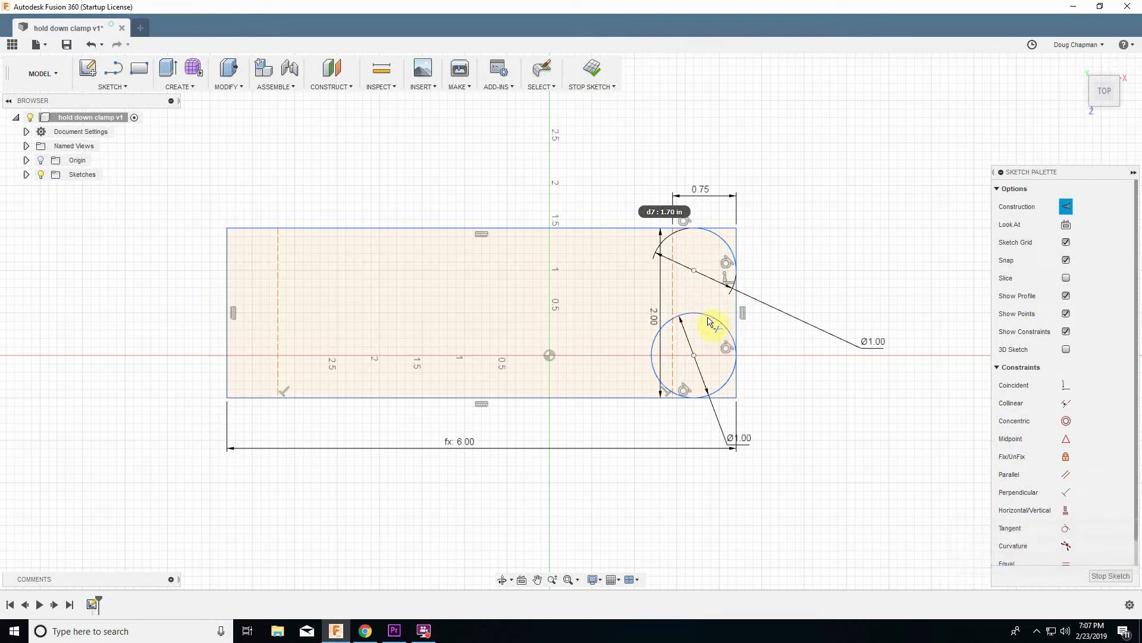
# Trim the lower circle down to the arc that rounds the rectangle's lower-right corner
pyautogui.click(707, 320)
pyautogui.click(684, 370)
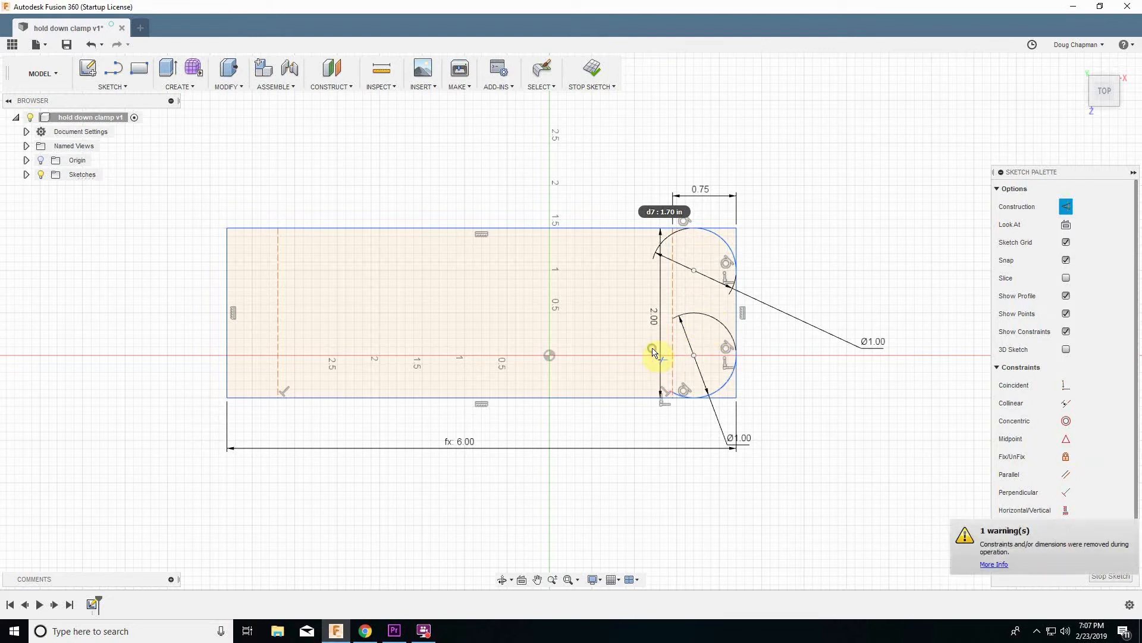
pyautogui.scroll(4, 684, 395)
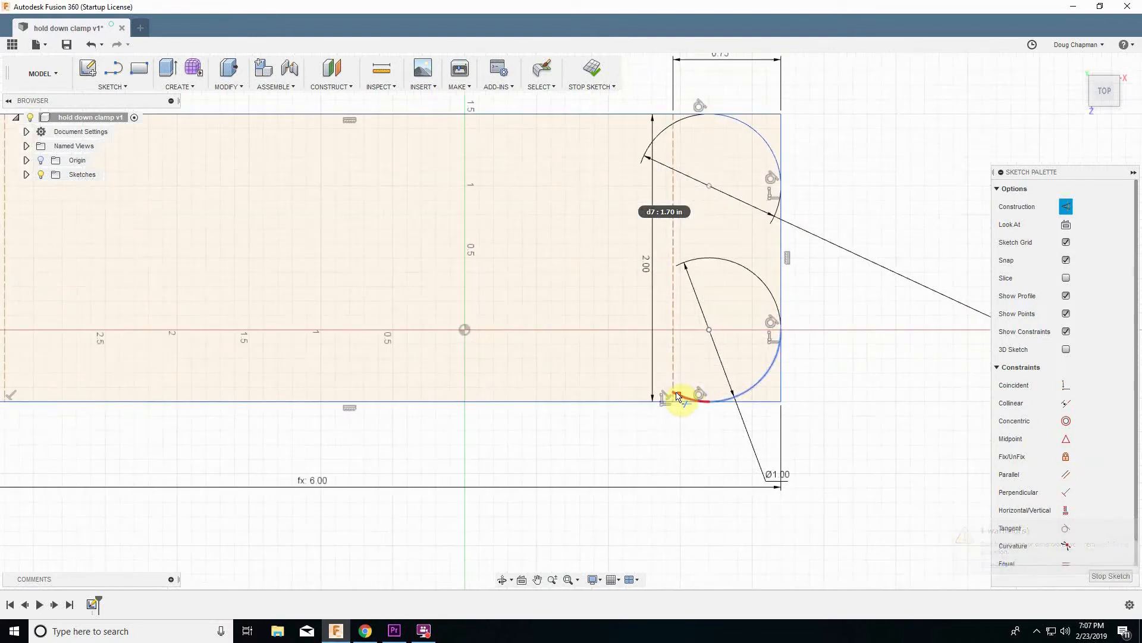
pyautogui.click(684, 400)
pyautogui.scroll(-4, 686, 396)
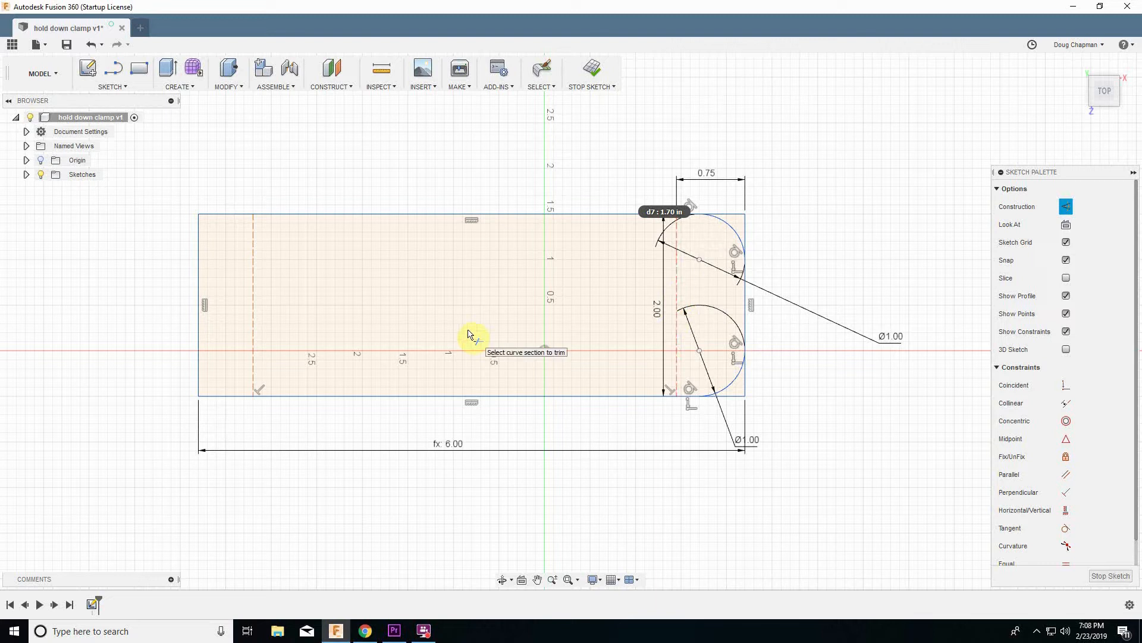
# Dimension the distance from the left construction line to the rectangle's left edge as 0.75 in
pyautogui.press('d')
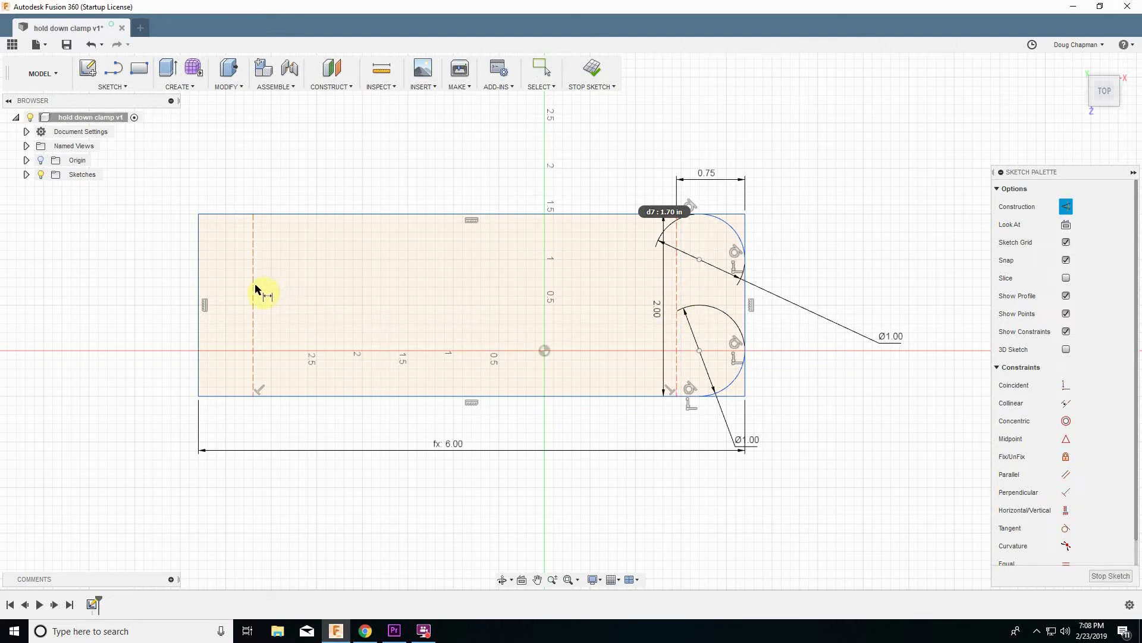
pyautogui.click(253, 290)
pyautogui.click(198, 294)
pyautogui.click(236, 181)
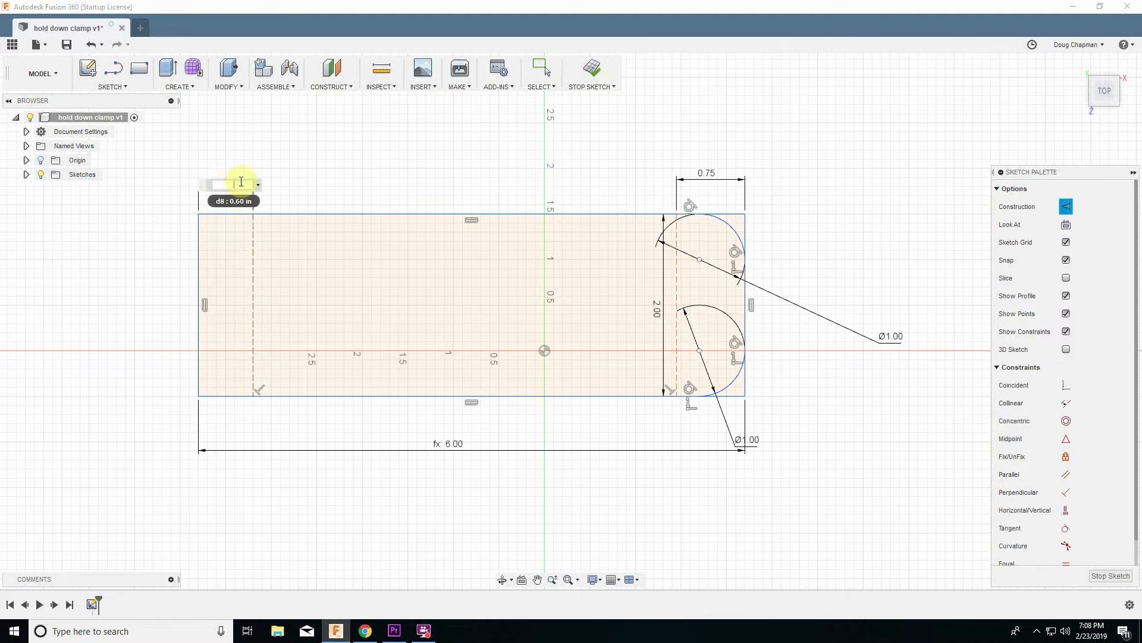
pyautogui.write('.75')
pyautogui.press('Return')
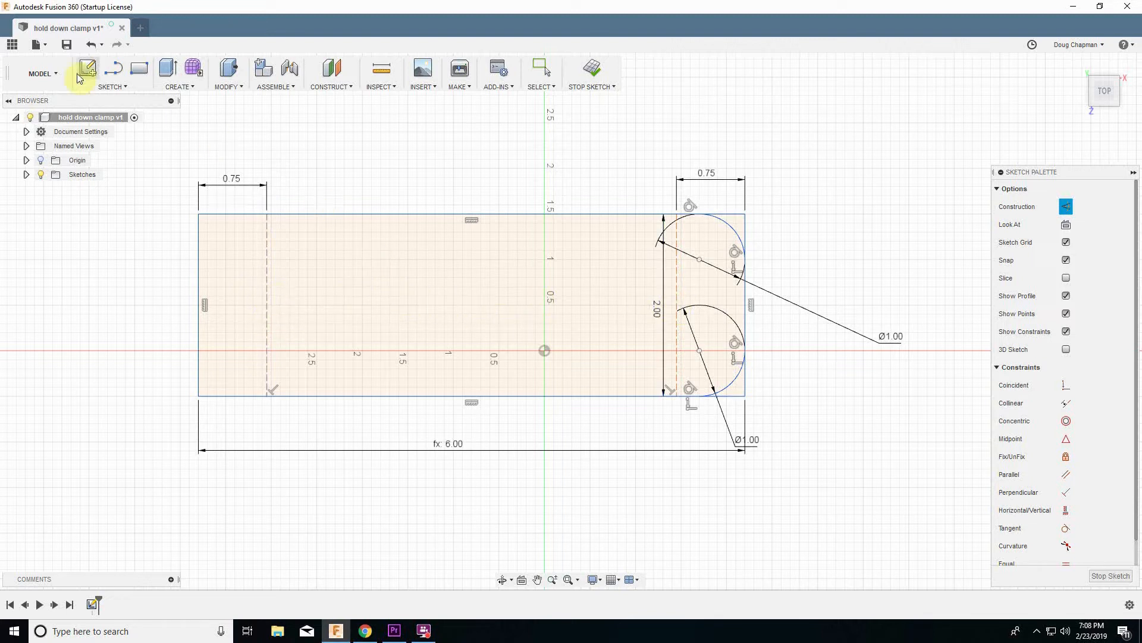
# Draw a horizontal construction line joining the midpoints of the two vertical construction lines
pyautogui.click(110, 87)
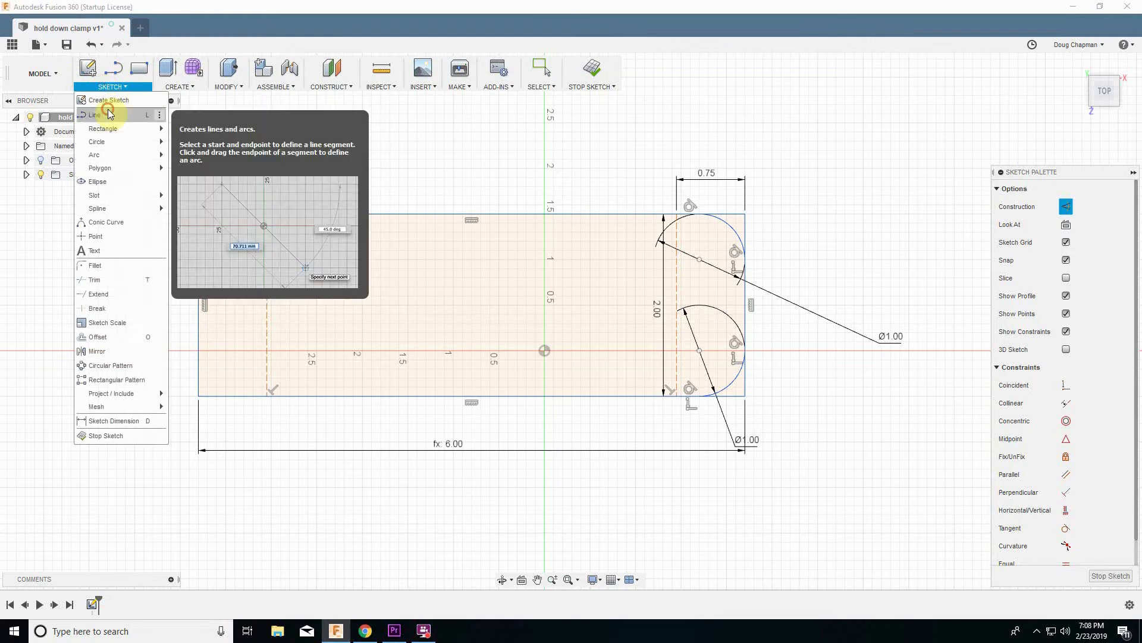
pyautogui.click(110, 114)
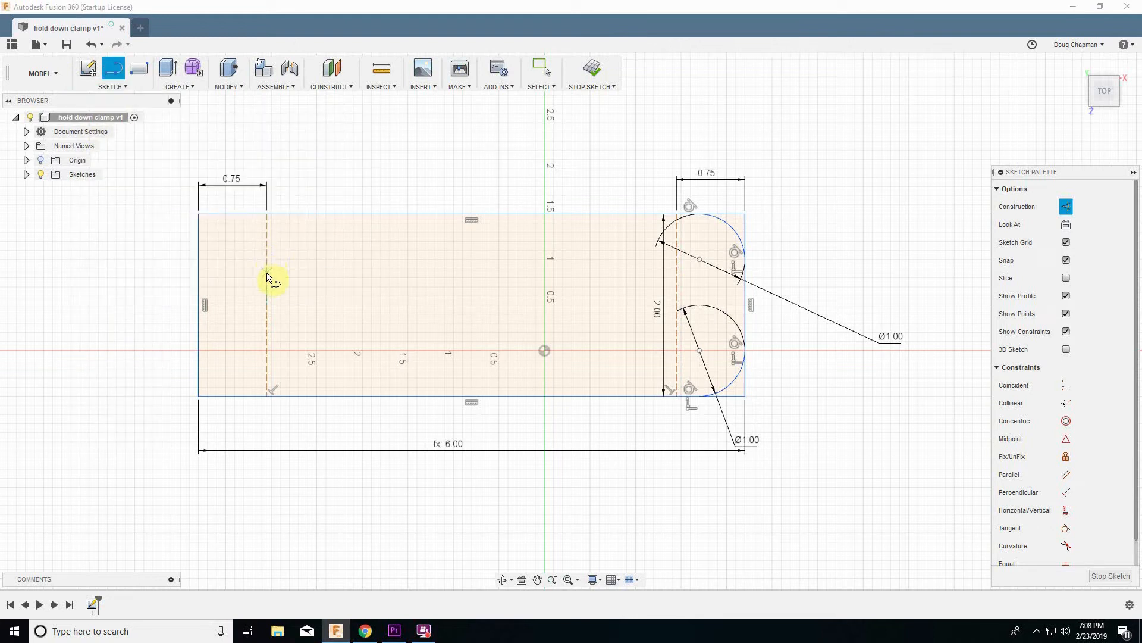
pyautogui.click(267, 305)
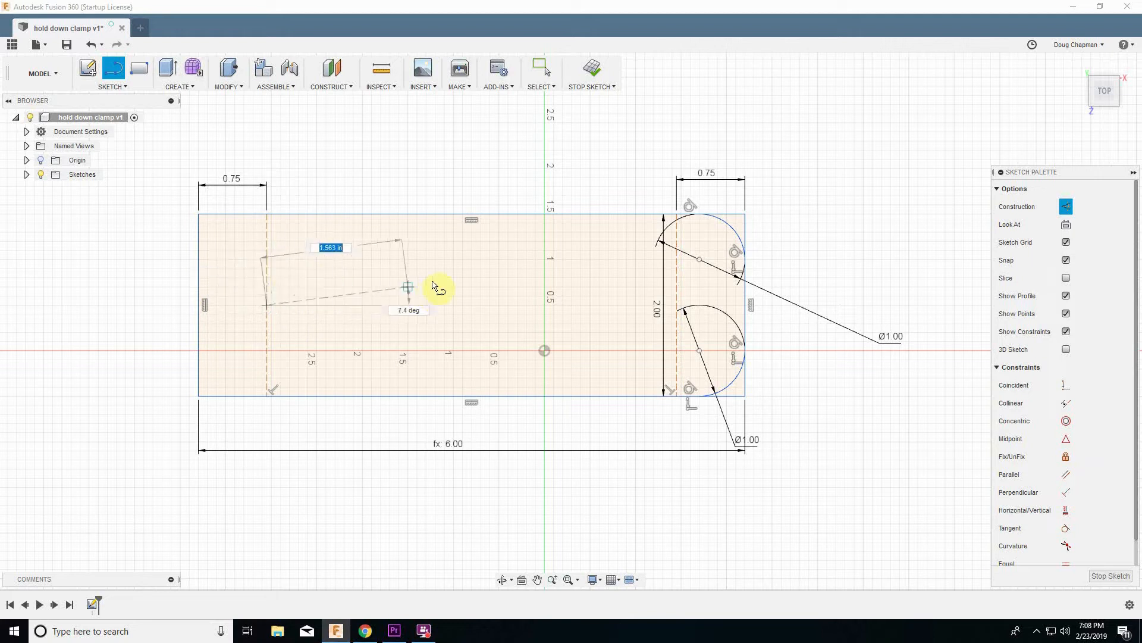
pyautogui.doubleClick(677, 308)
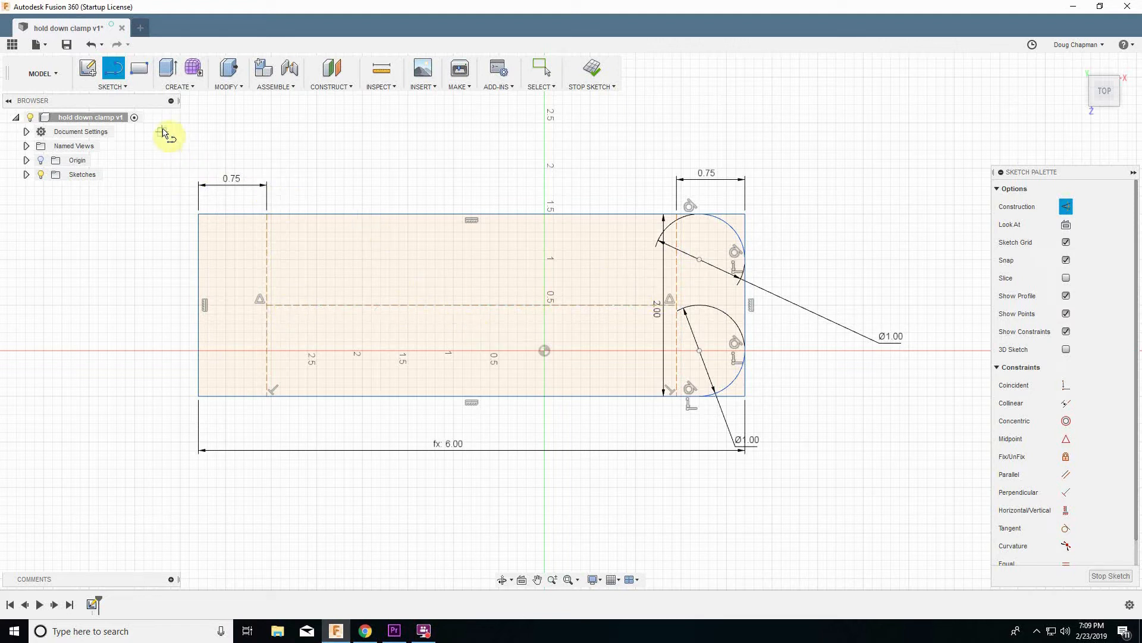
pyautogui.click(116, 89)
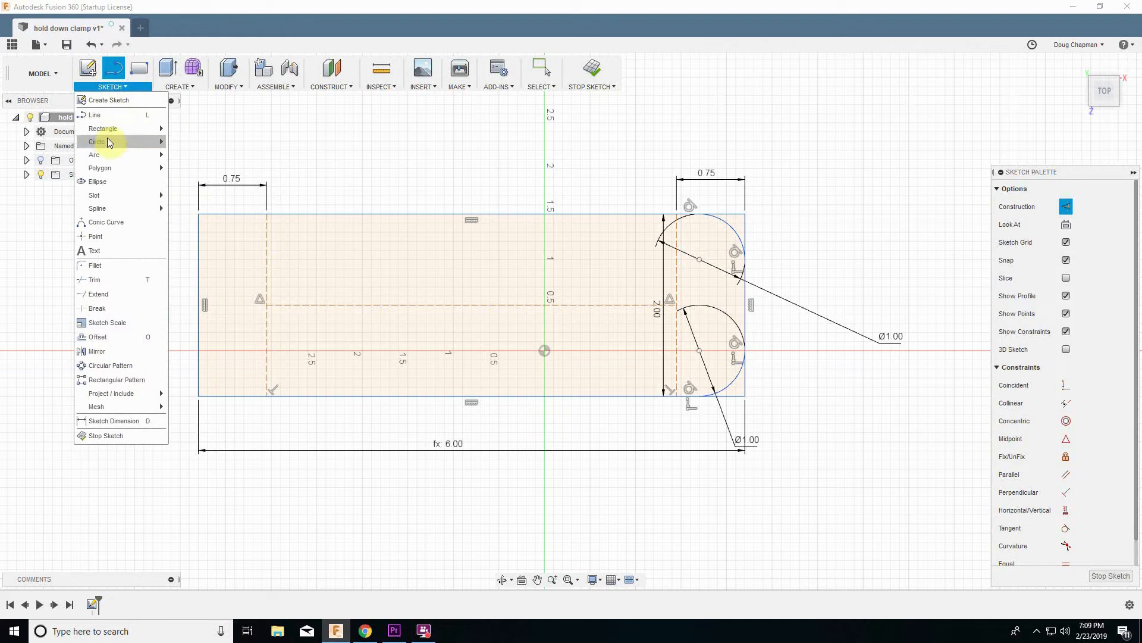
pyautogui.moveTo(116, 144)
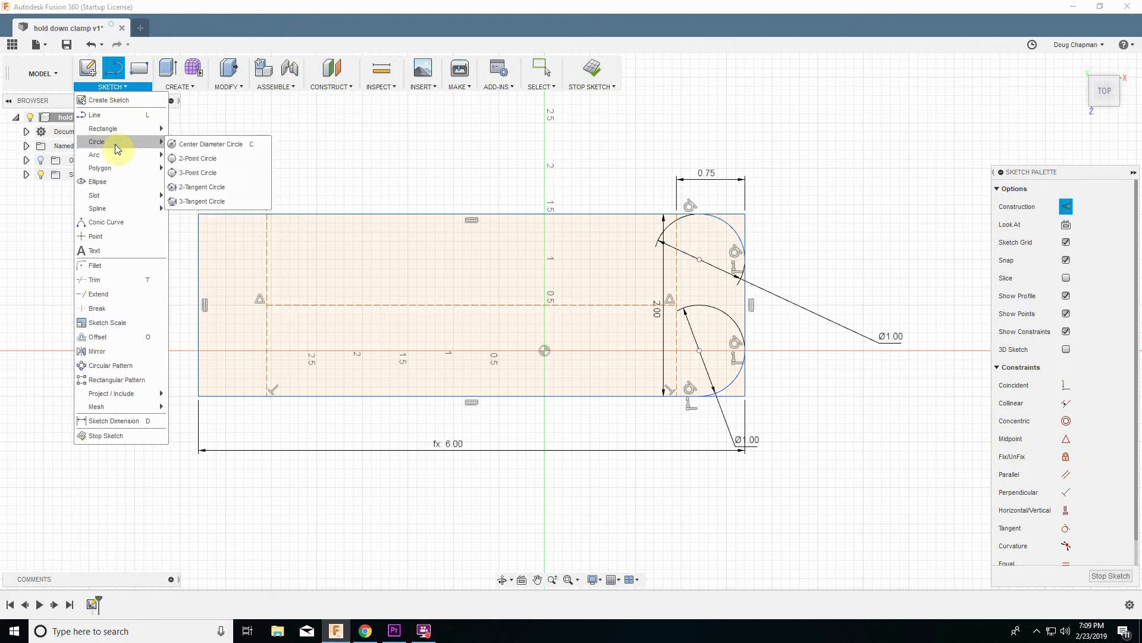
pyautogui.click(194, 146)
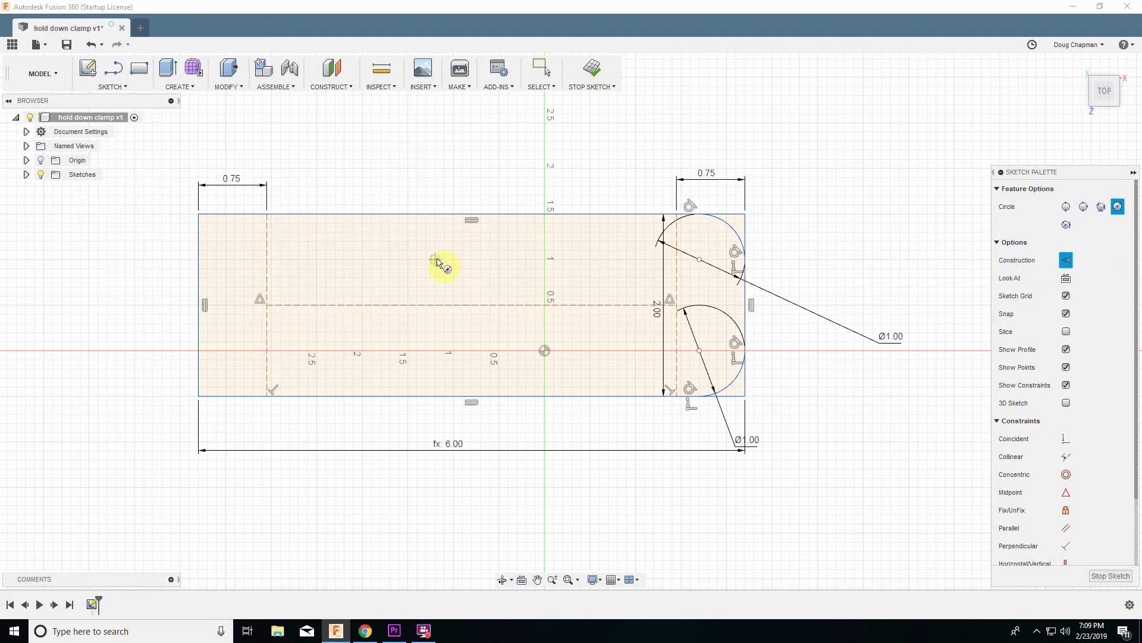
pyautogui.click(371, 141)
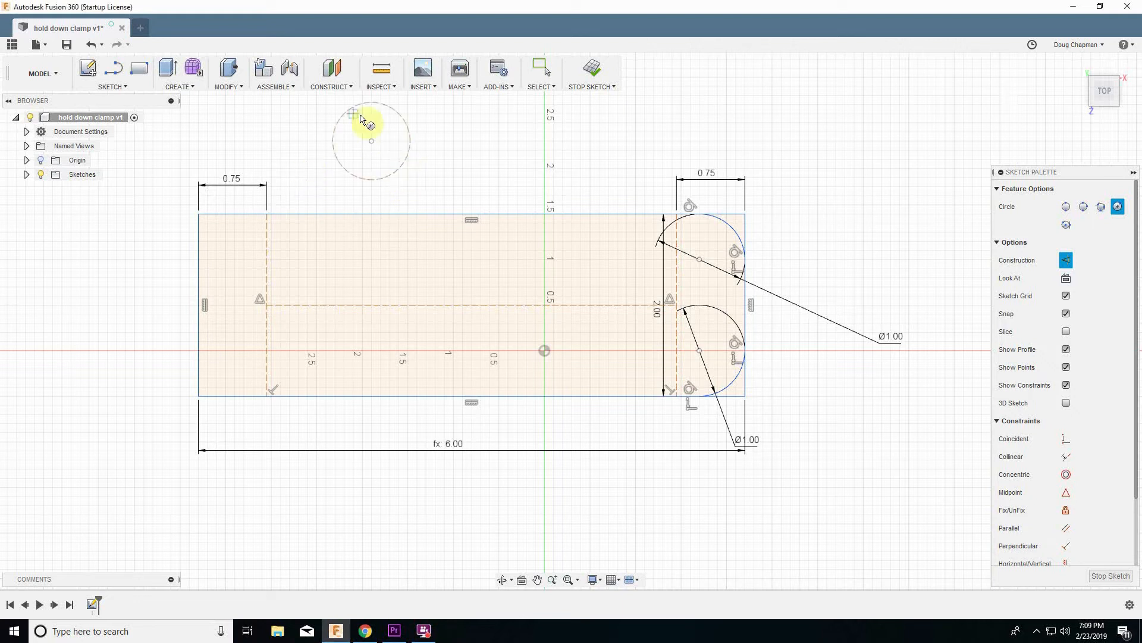
pyautogui.click(399, 178)
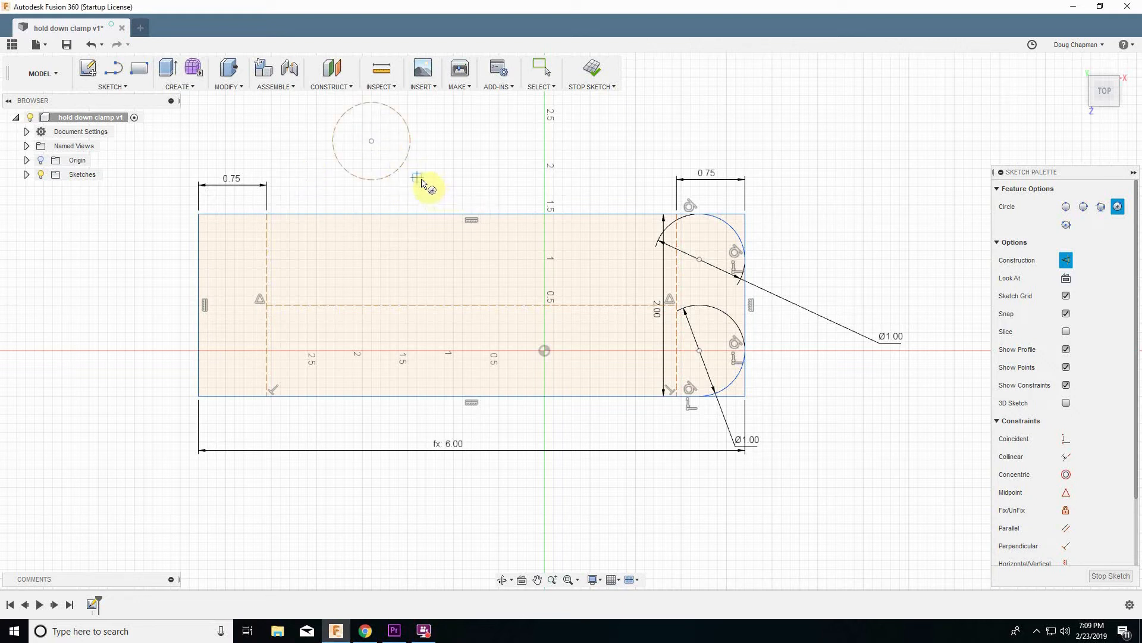
pyautogui.press('Escape')
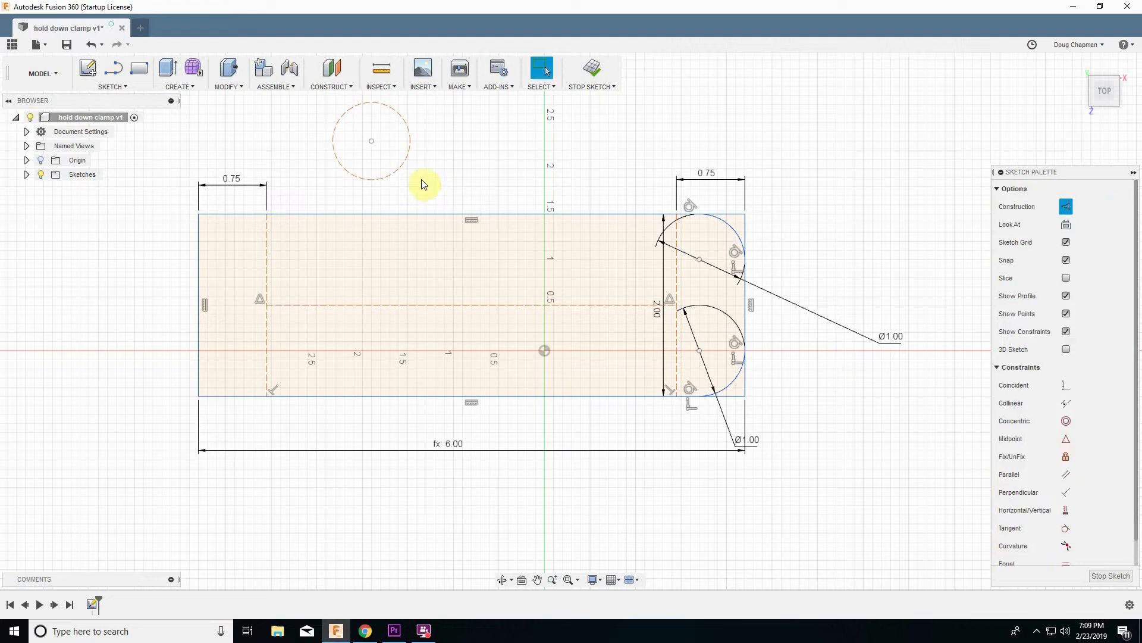
pyautogui.hotkey('ctrl', 'z')
# Turn off construction mode and draw two center-diameter circles above the rectangle, a left one about 0.57 in across and a larger right one
pyautogui.click(123, 90)
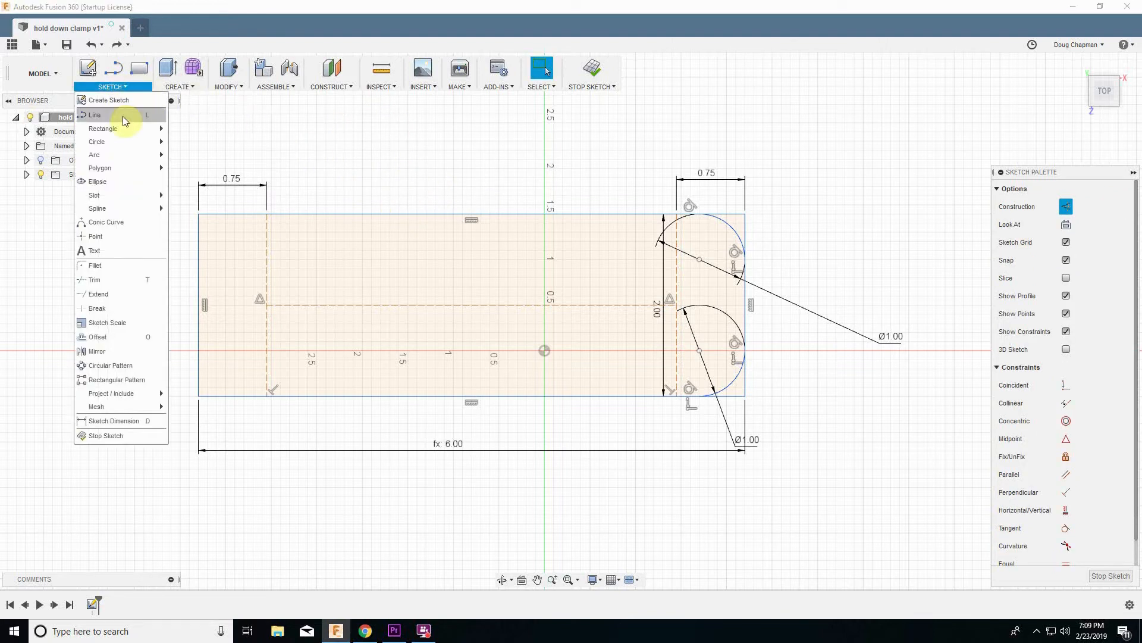
pyautogui.moveTo(117, 142)
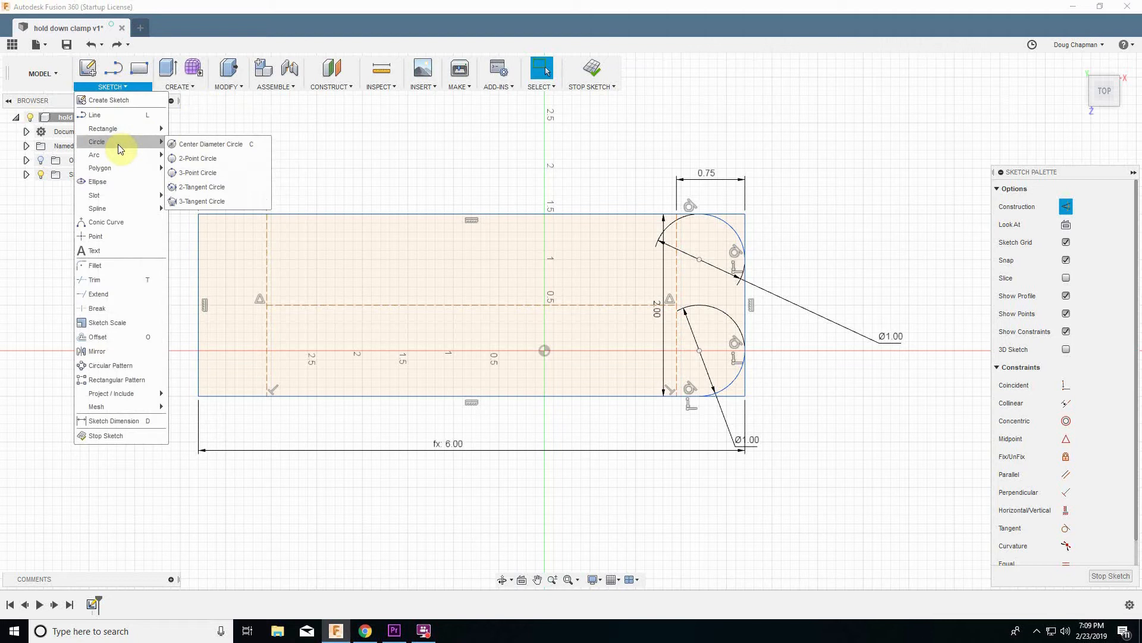
pyautogui.click(181, 147)
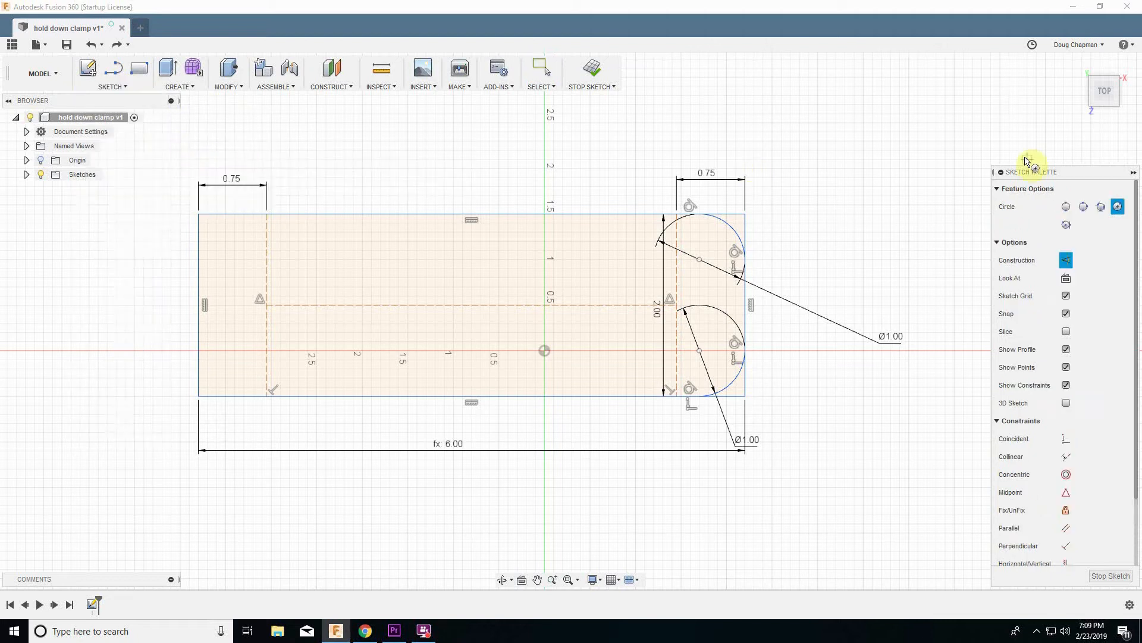
pyautogui.click(1068, 263)
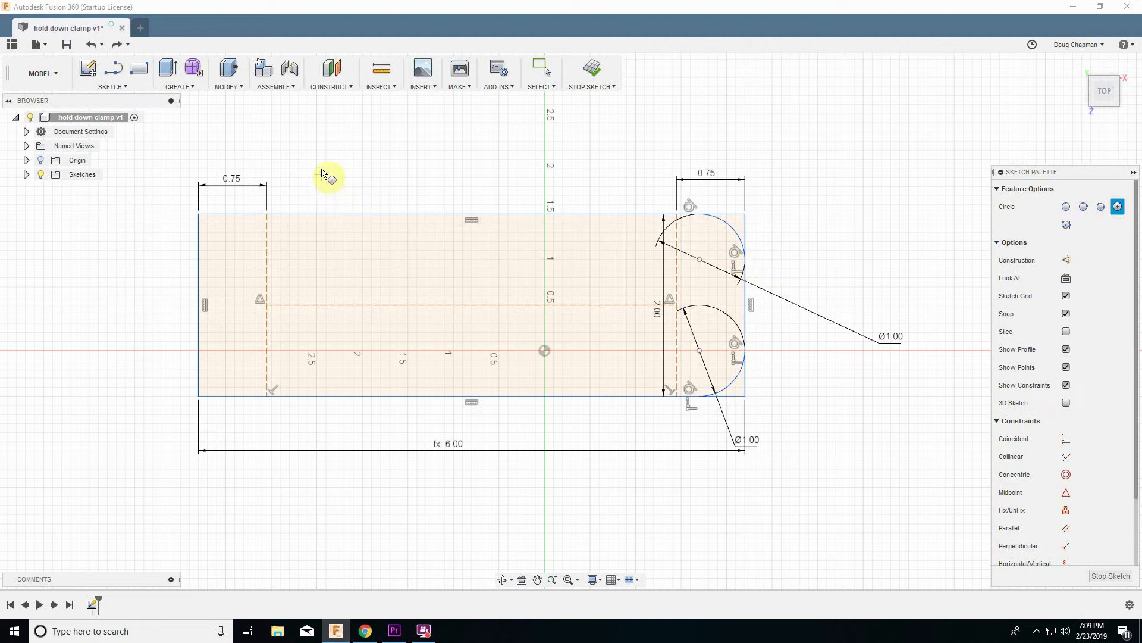
pyautogui.click(298, 168)
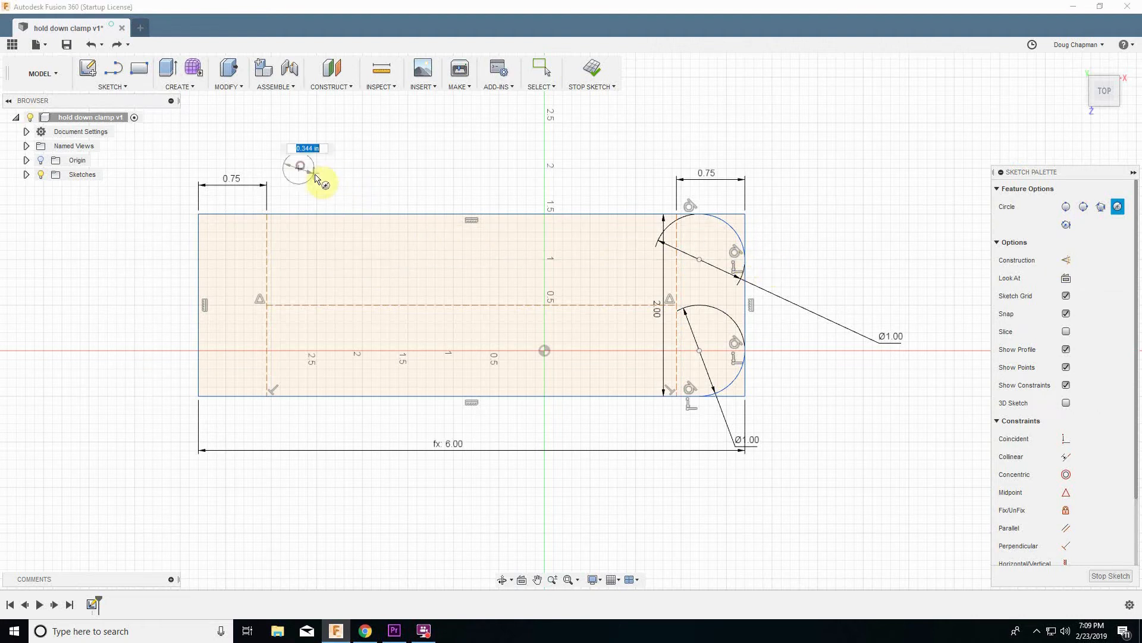
pyautogui.click(324, 186)
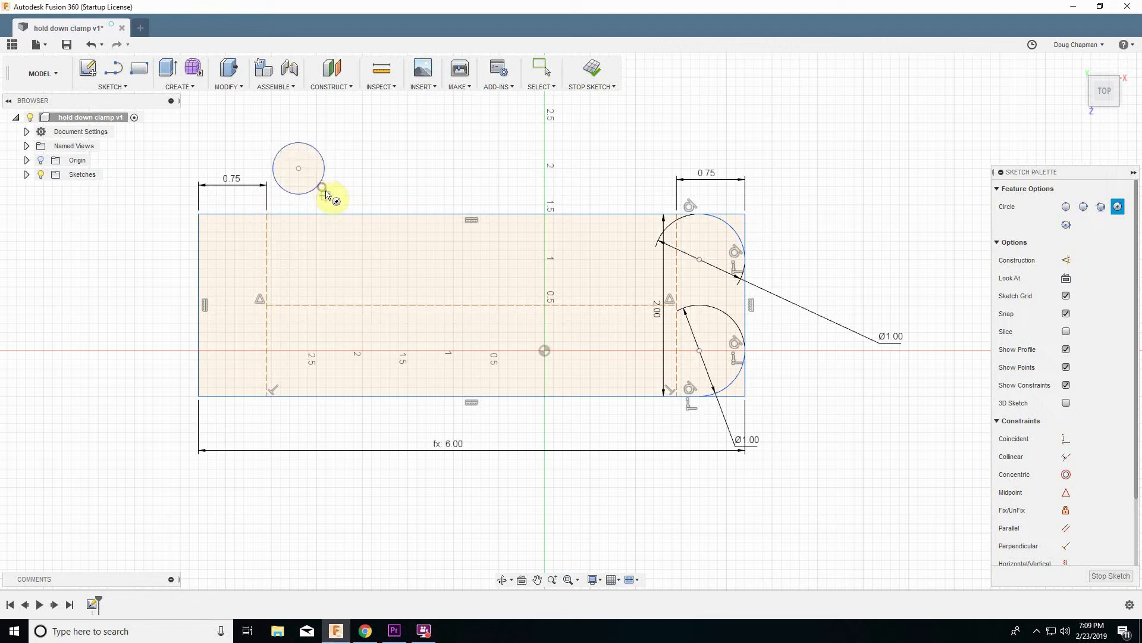
pyautogui.click(617, 150)
pyautogui.click(635, 179)
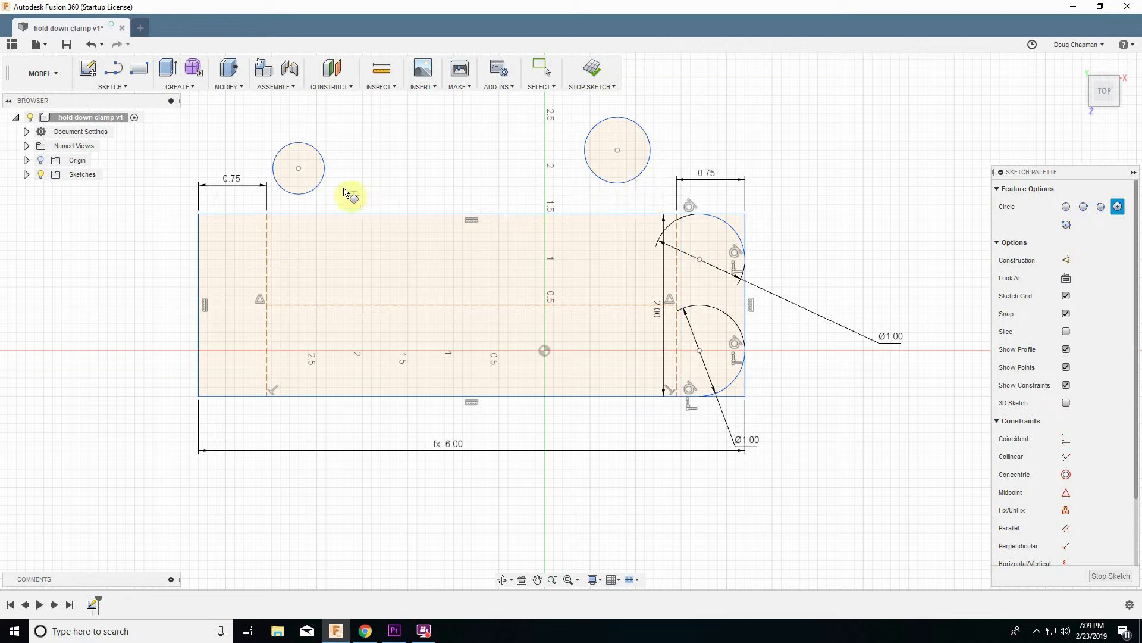
# Dimension the diameter of the left circle above the rectangle as 8 mm
pyautogui.press('d')
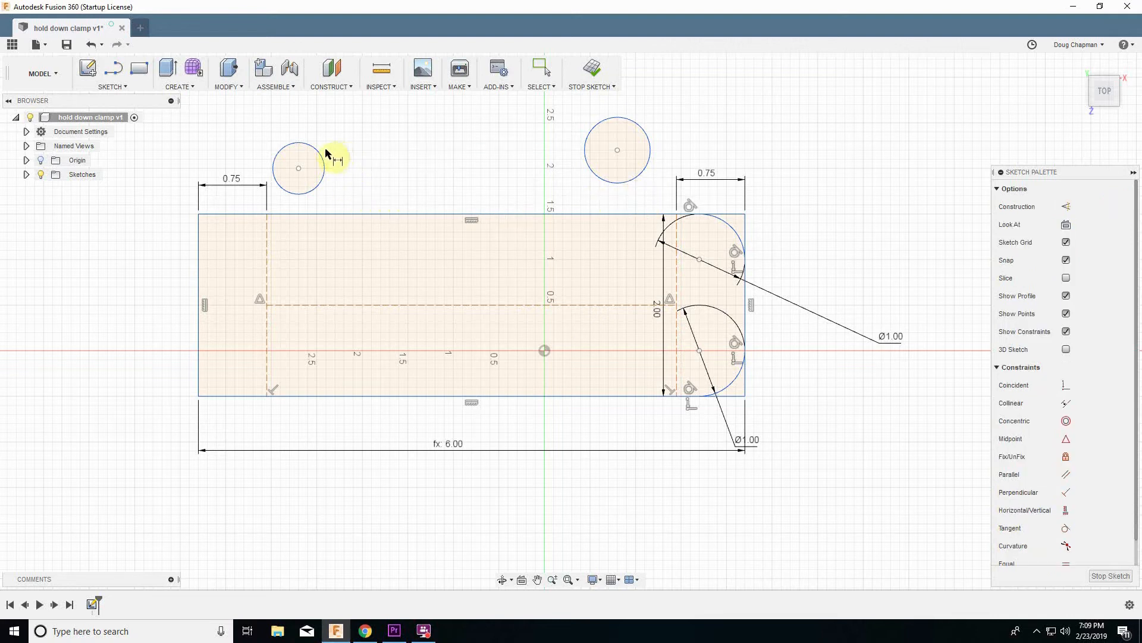
pyautogui.click(324, 158)
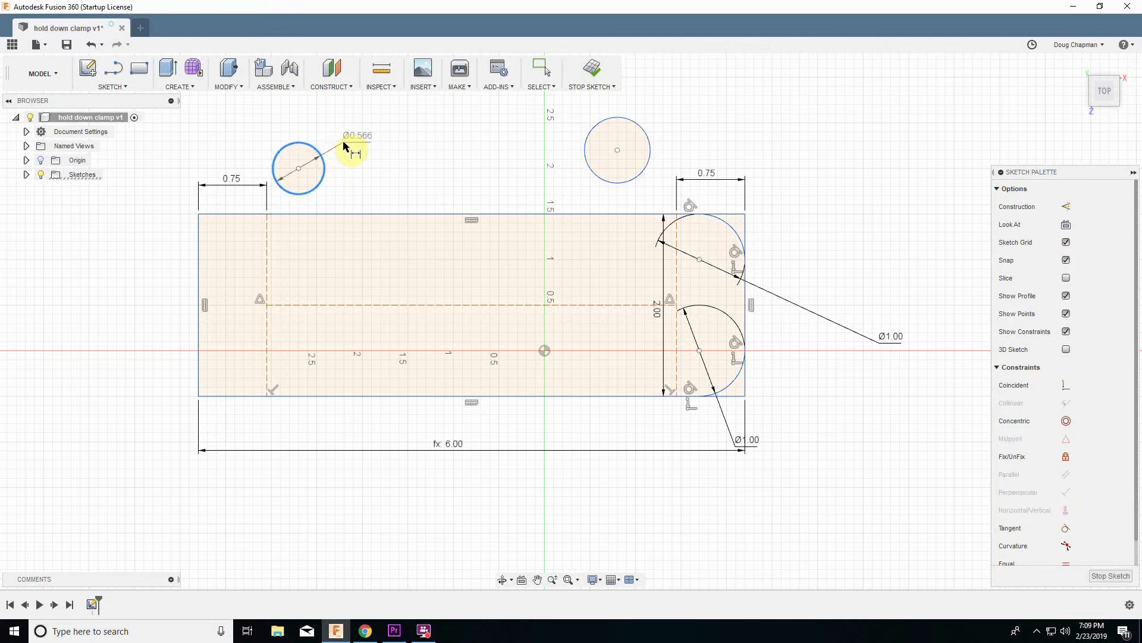
pyautogui.click(343, 142)
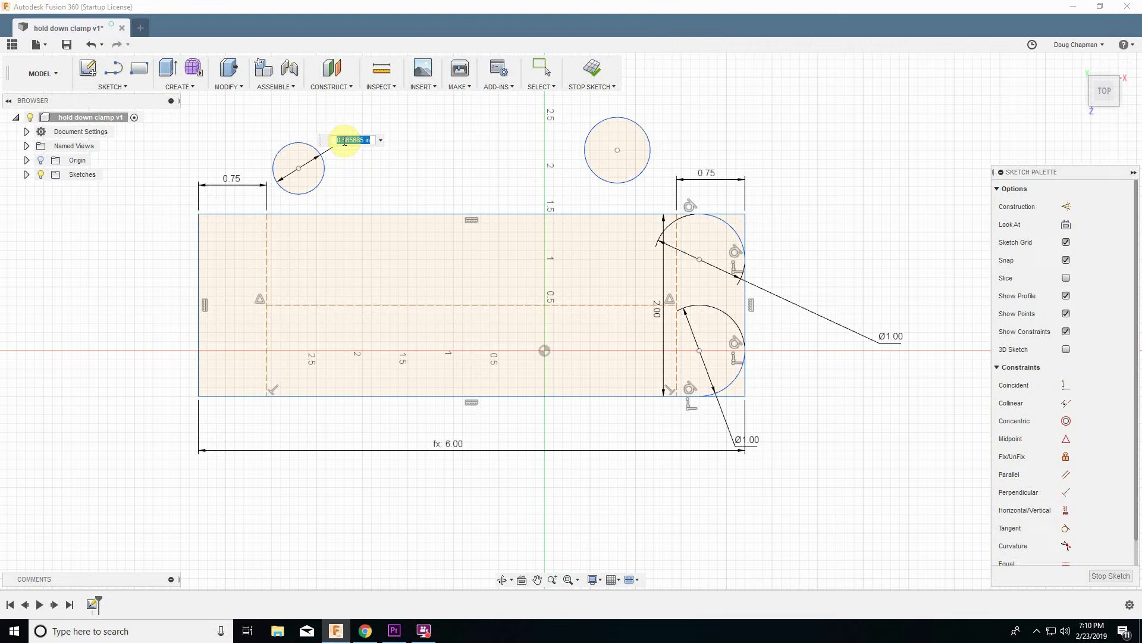
pyautogui.write('8')
pyautogui.press('Return')
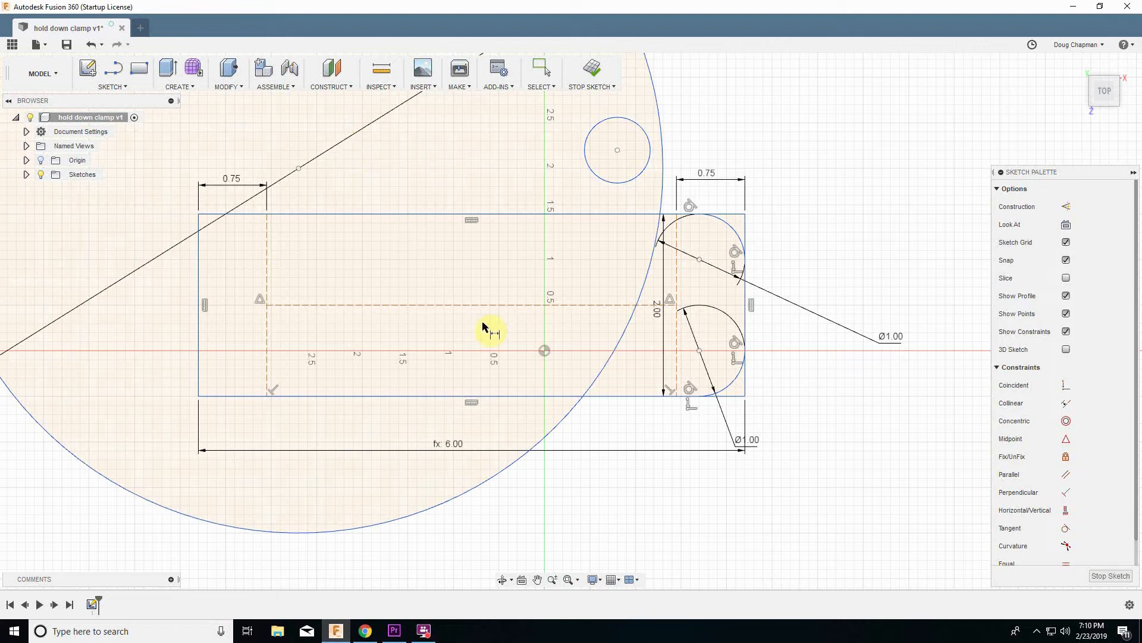
pyautogui.scroll(-3, 313, 206)
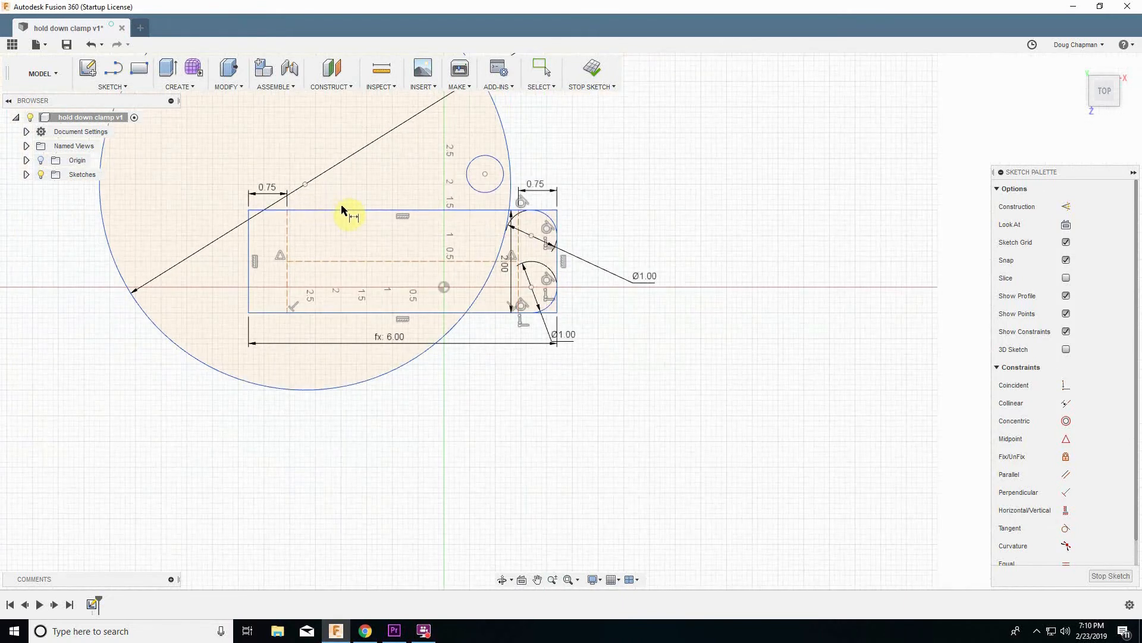
pyautogui.scroll(-4, 288, 495)
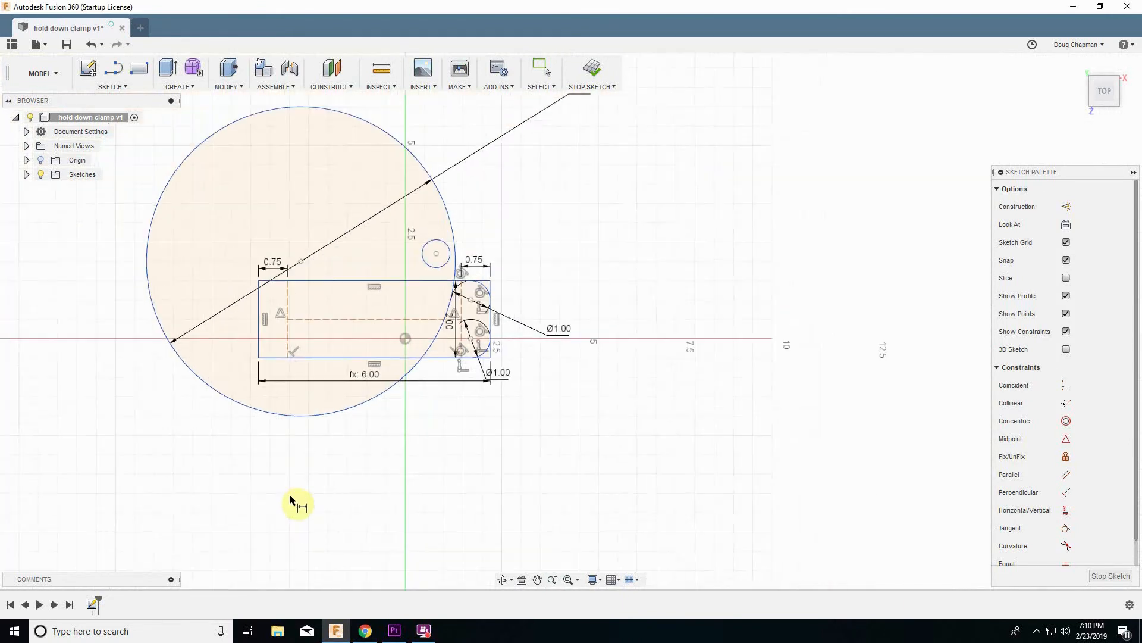
pyautogui.doubleClick(511, 189)
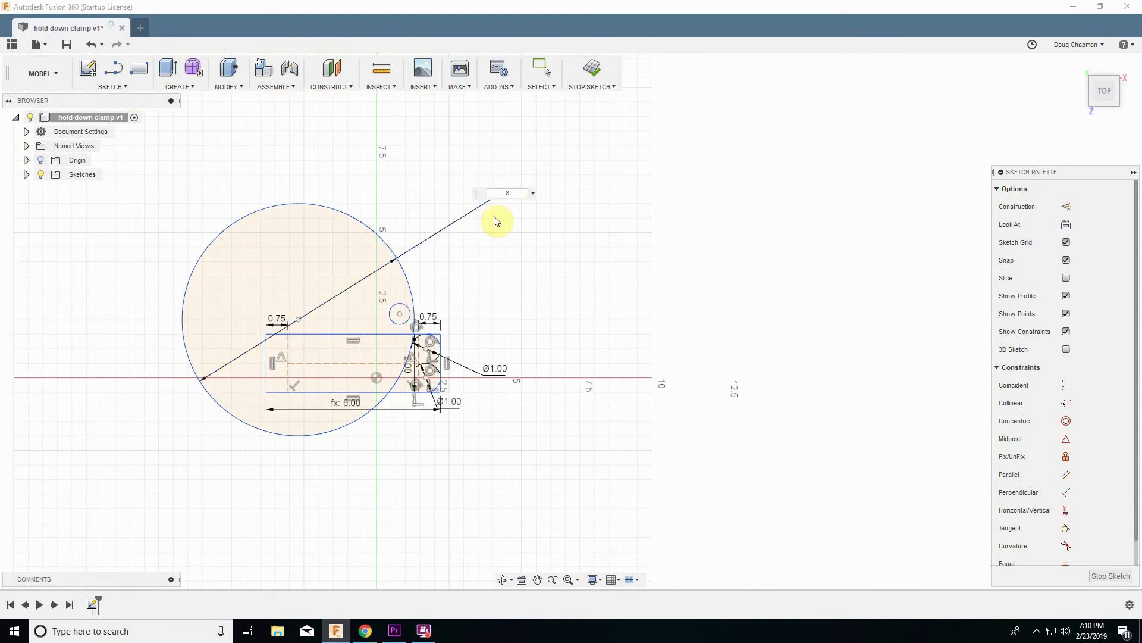
pyautogui.press('Return')
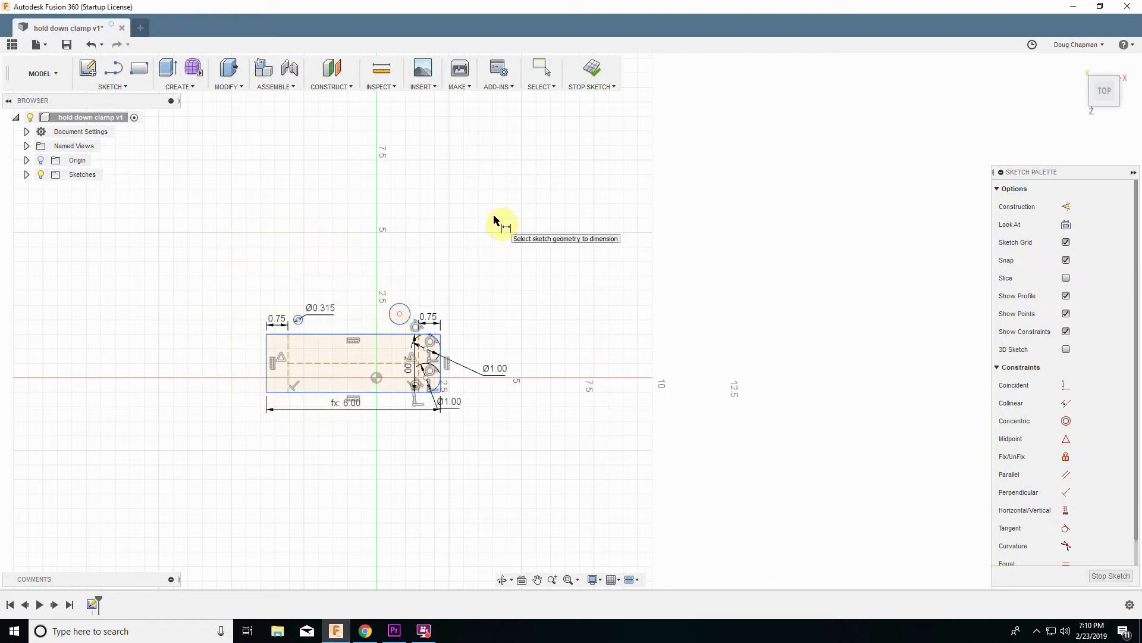
# Dimension the diameter of the right circle above the rectangle as 8 mm
pyautogui.scroll(3, 285, 325)
pyautogui.scroll(5, 253, 319)
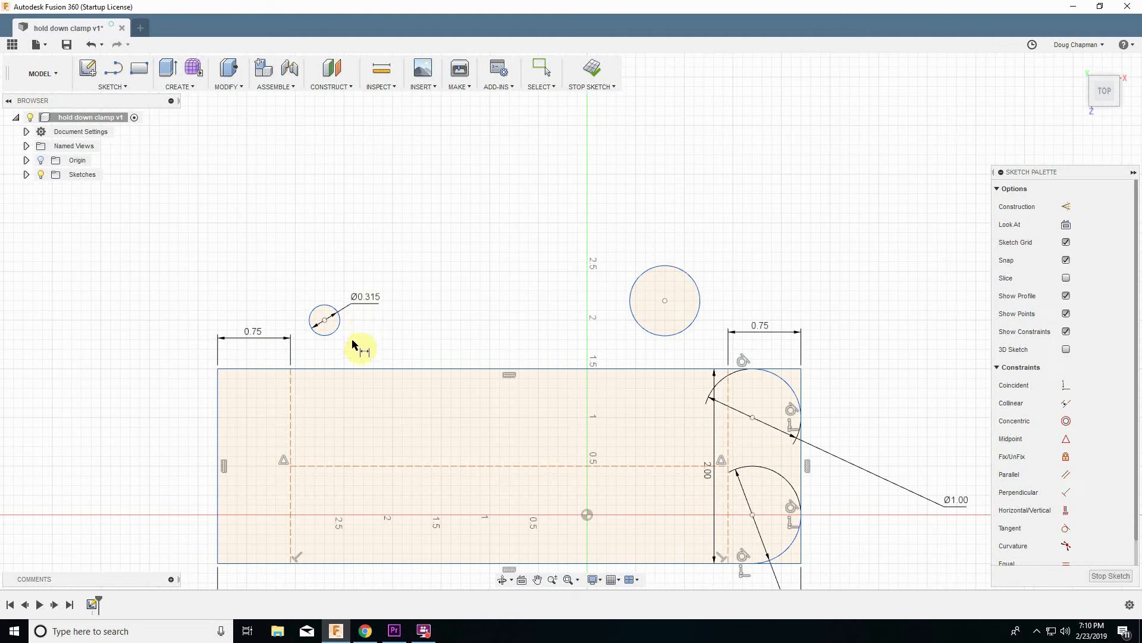
pyautogui.click(702, 299)
pyautogui.click(730, 272)
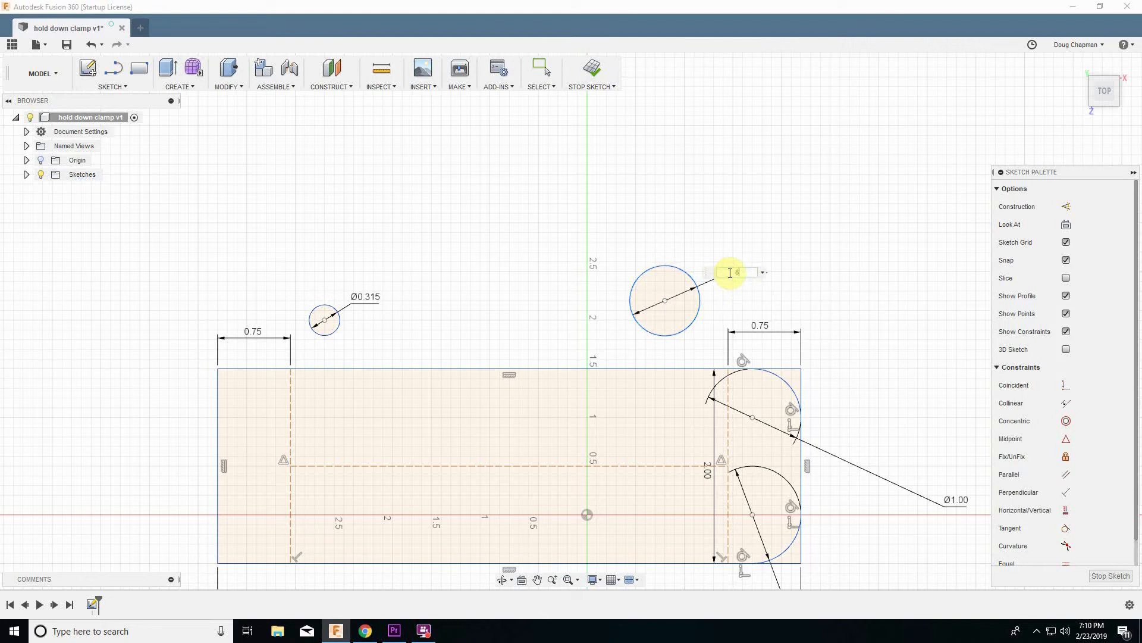
pyautogui.write('8mm')
pyautogui.press('Return')
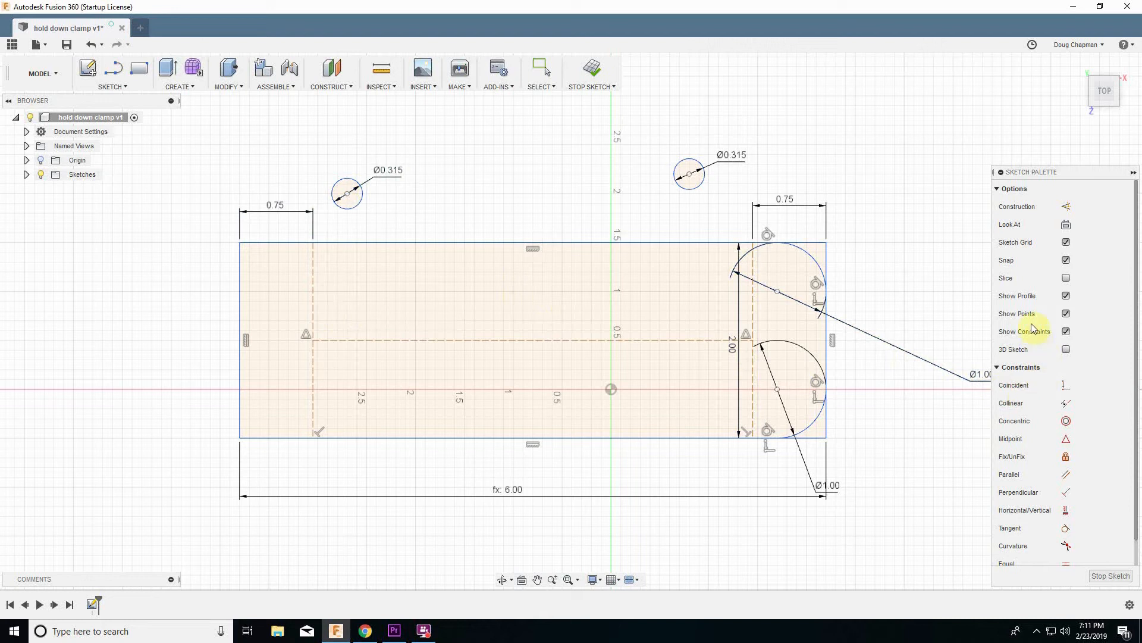
# Constrain the center points of both 8 mm circles coincident with the horizontal construction line inside the rectangle
pyautogui.click(1065, 387)
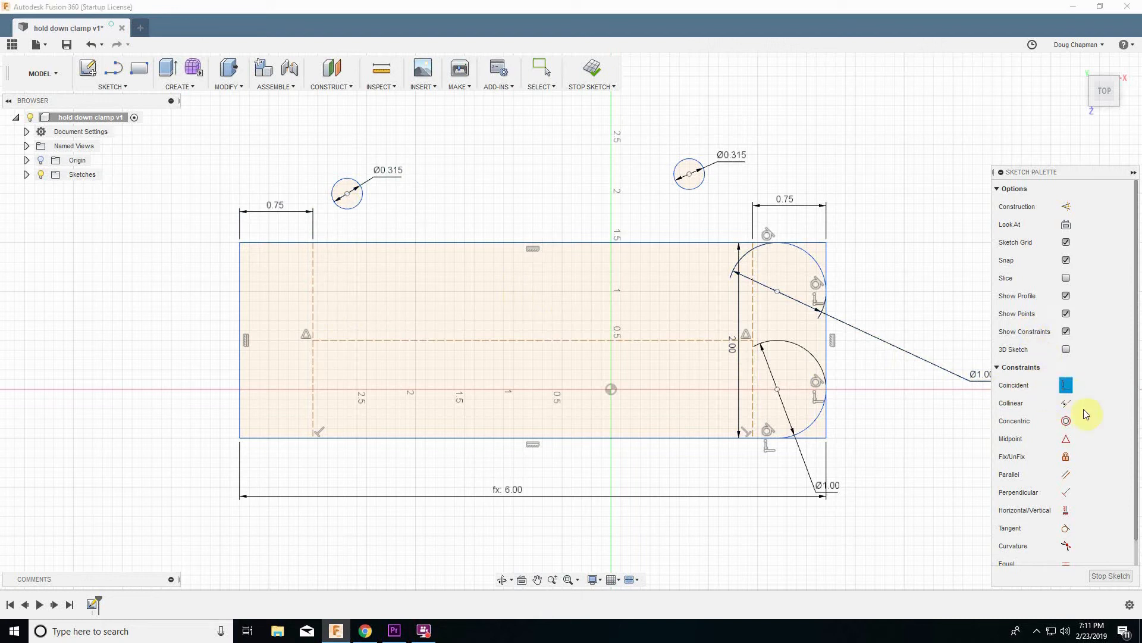
pyautogui.click(348, 194)
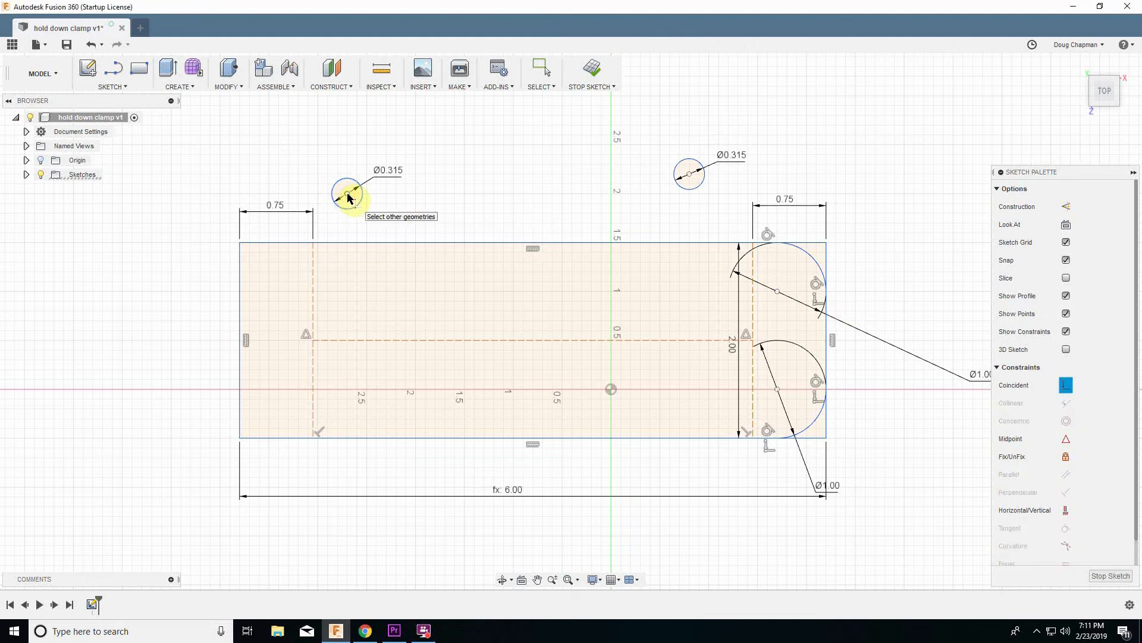
pyautogui.click(342, 341)
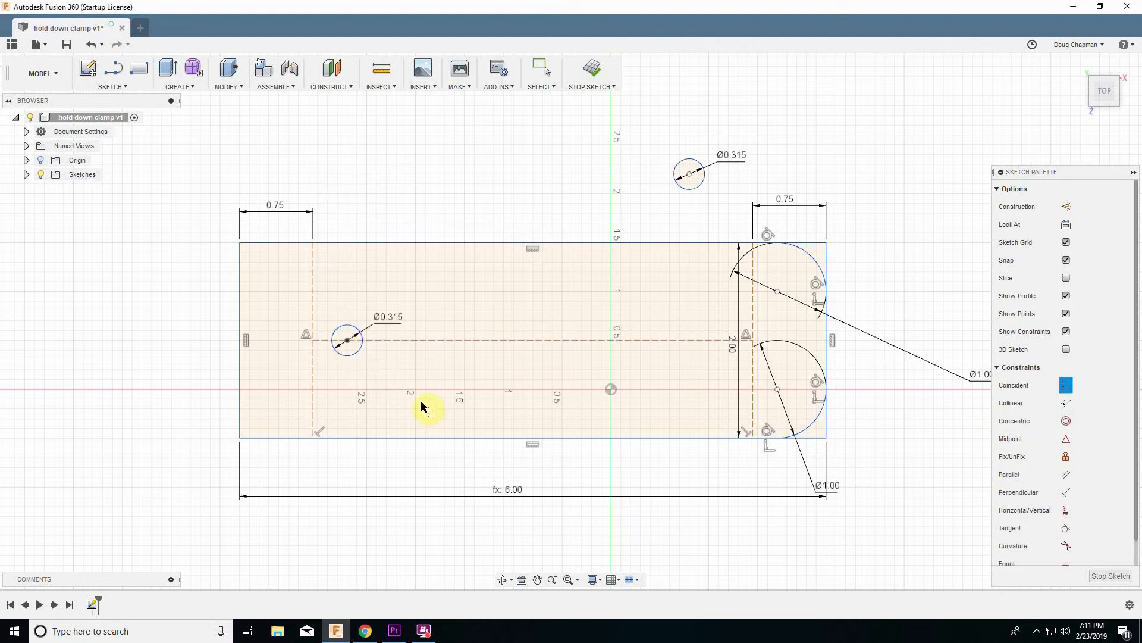
pyautogui.click(690, 173)
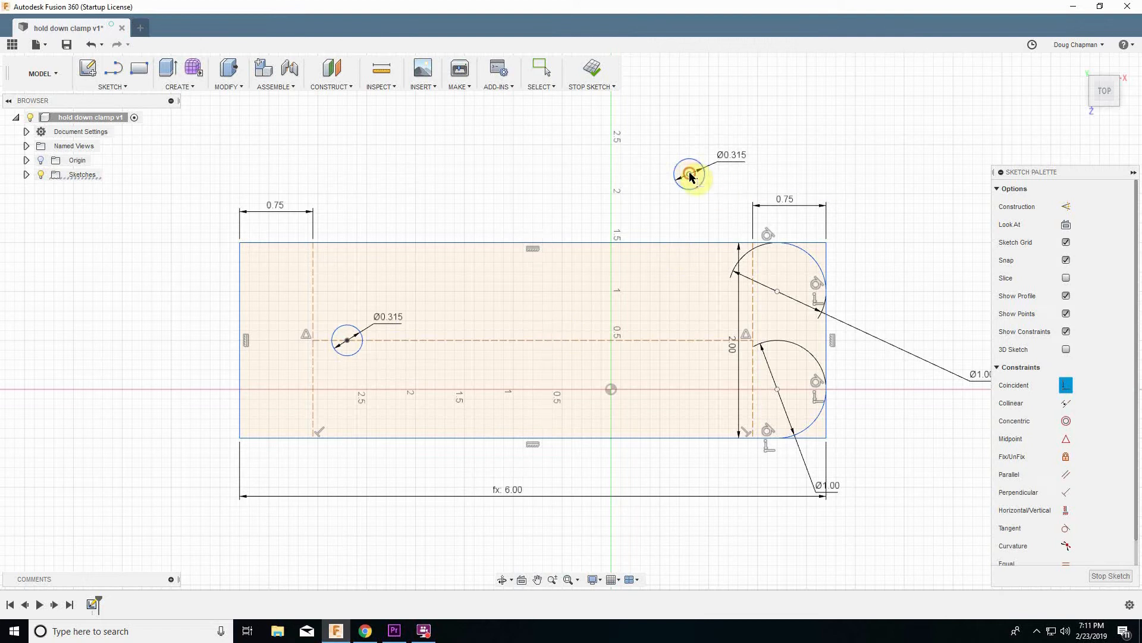
pyautogui.click(694, 342)
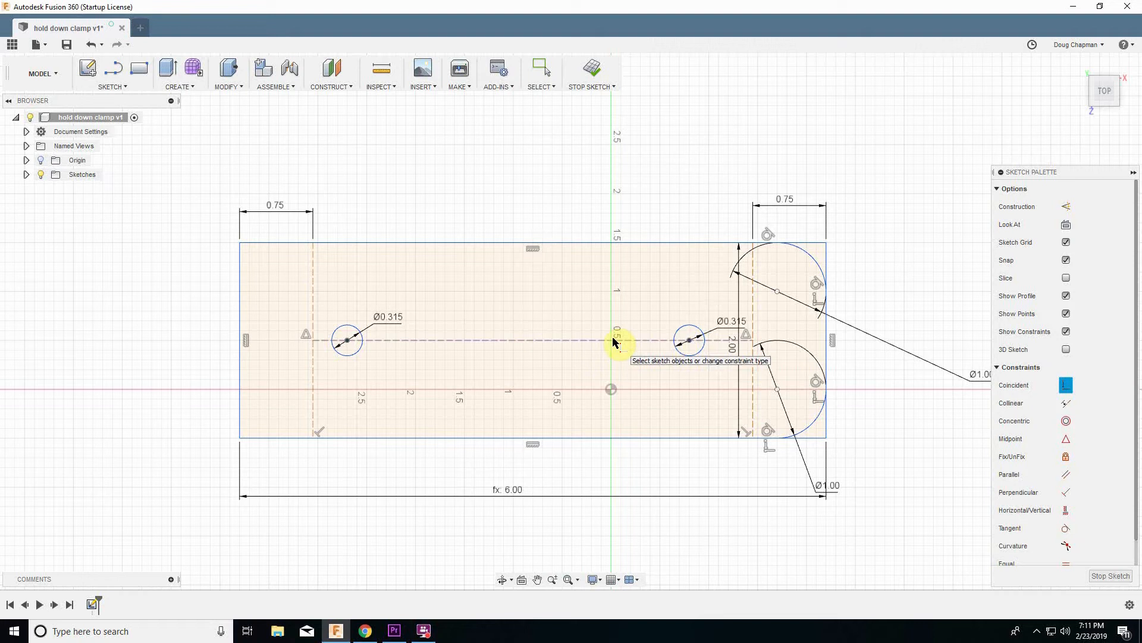
pyautogui.press('Escape')
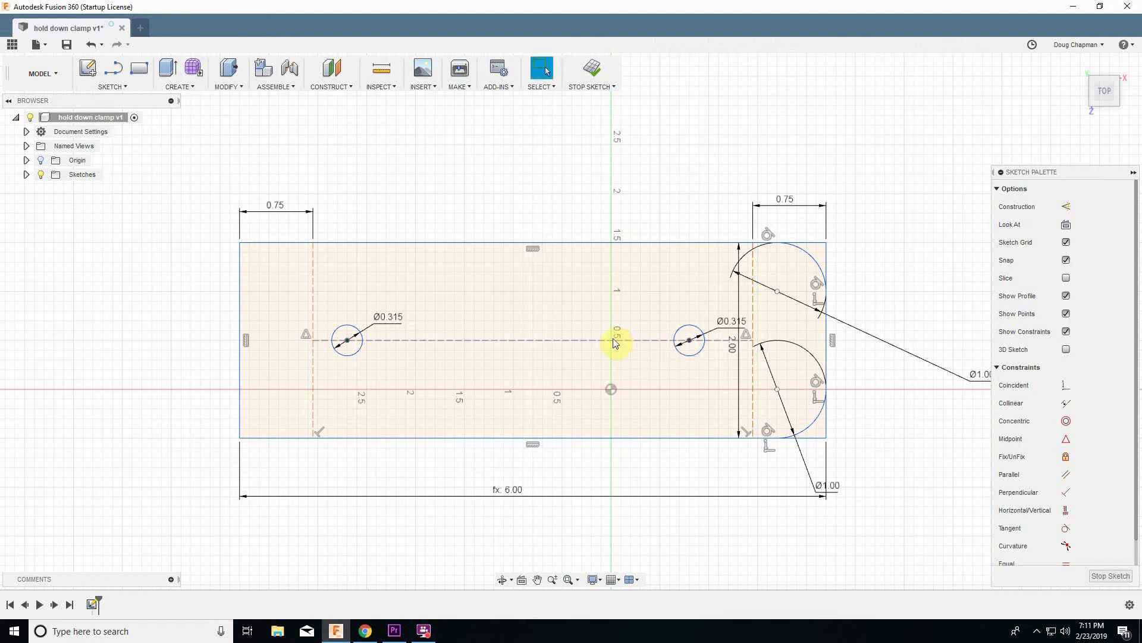
# Slide the left circle along the horizontal construction line to test its remaining freedom of movement
pyautogui.click(348, 355)
pyautogui.moveTo(345, 359)
pyautogui.mouseDown()
pyautogui.moveTo(540, 357)
pyautogui.moveTo(446, 380)
pyautogui.moveTo(400, 375)
pyautogui.moveTo(395, 301)
pyautogui.moveTo(403, 342)
pyautogui.moveTo(387, 326)
pyautogui.moveTo(387, 364)
pyautogui.moveTo(533, 377)
pyautogui.moveTo(436, 373)
pyautogui.moveTo(457, 376)
pyautogui.moveTo(438, 383)
pyautogui.moveTo(438, 345)
pyautogui.moveTo(430, 351)
pyautogui.mouseUp()
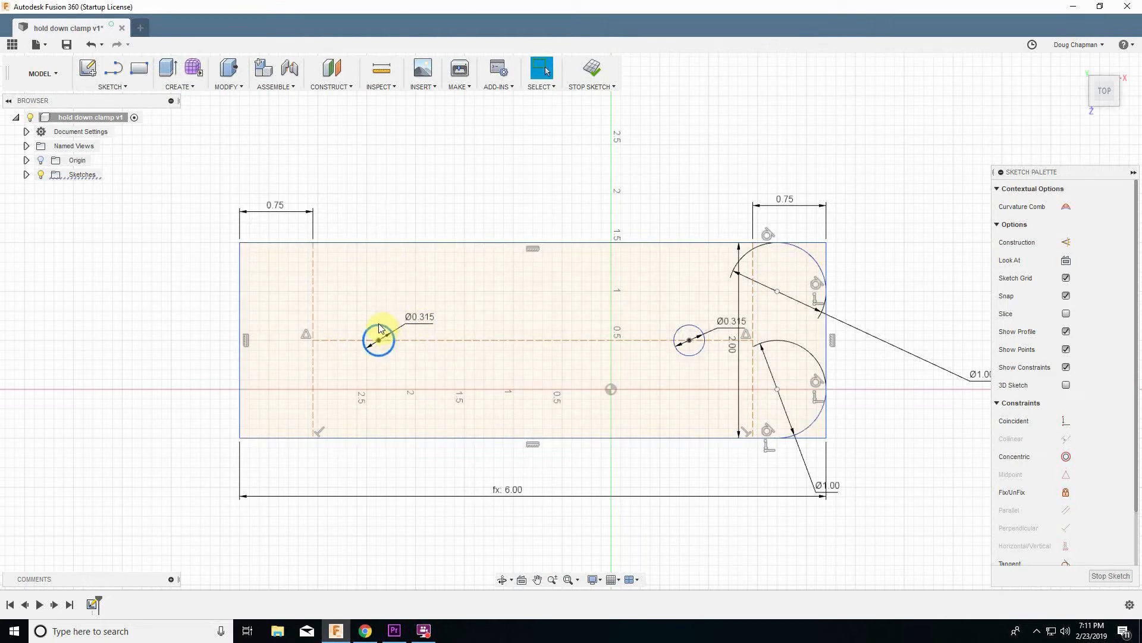
pyautogui.moveTo(379, 326)
pyautogui.mouseDown()
pyautogui.moveTo(534, 325)
pyautogui.moveTo(370, 335)
pyautogui.mouseUp()
pyautogui.click(408, 224)
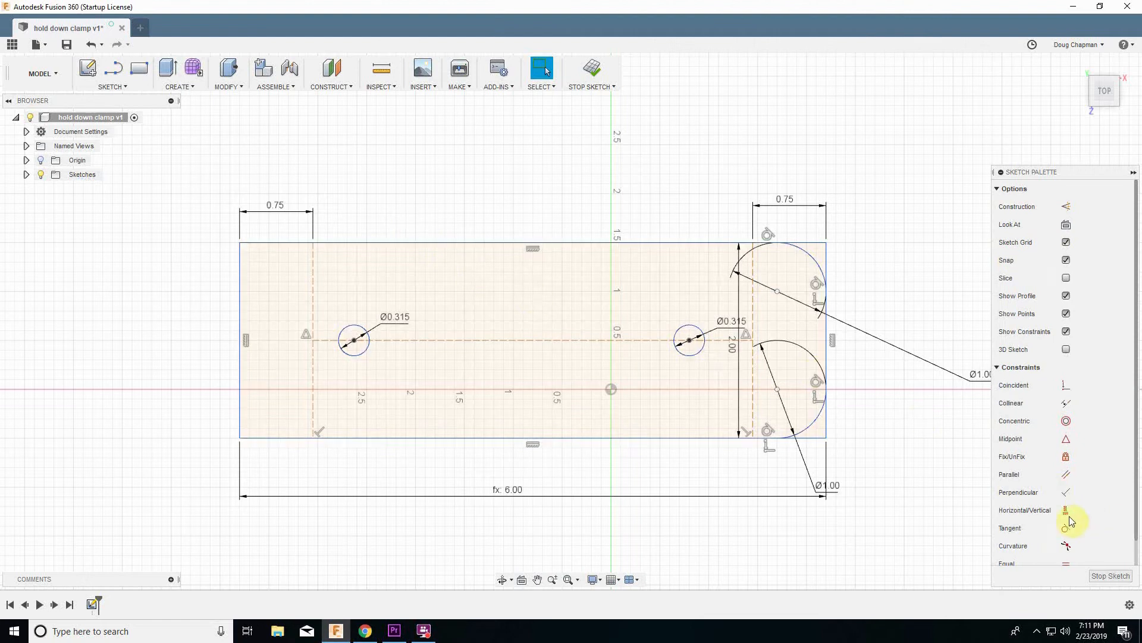
# Make the left circle tangent to the left vertical construction line and the right circle tangent to the right one
pyautogui.click(1065, 531)
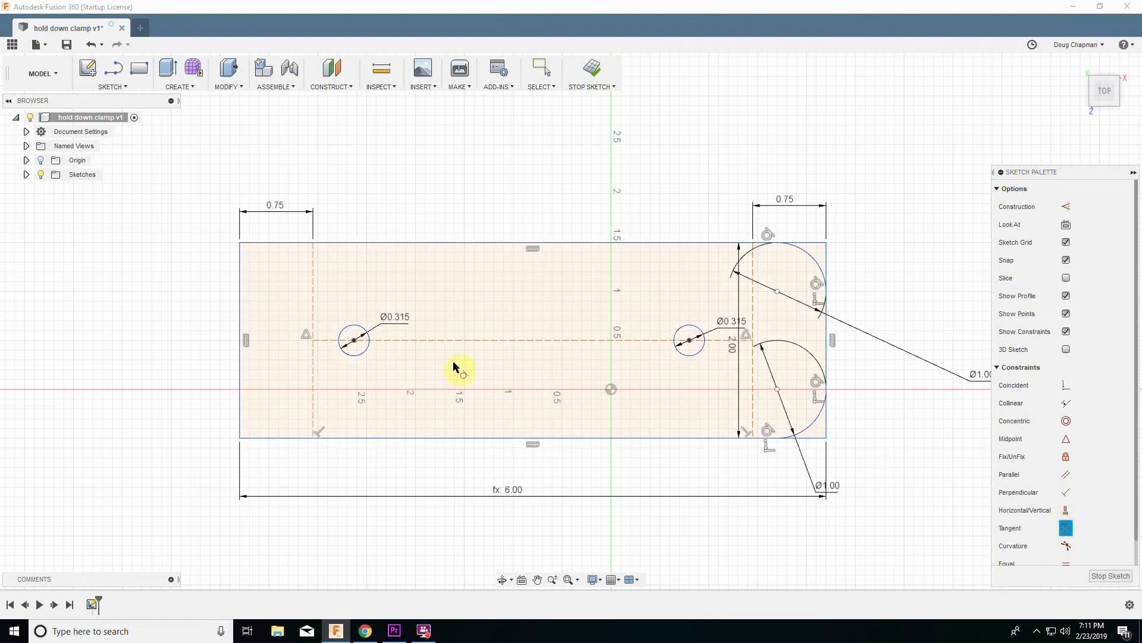
pyautogui.click(340, 334)
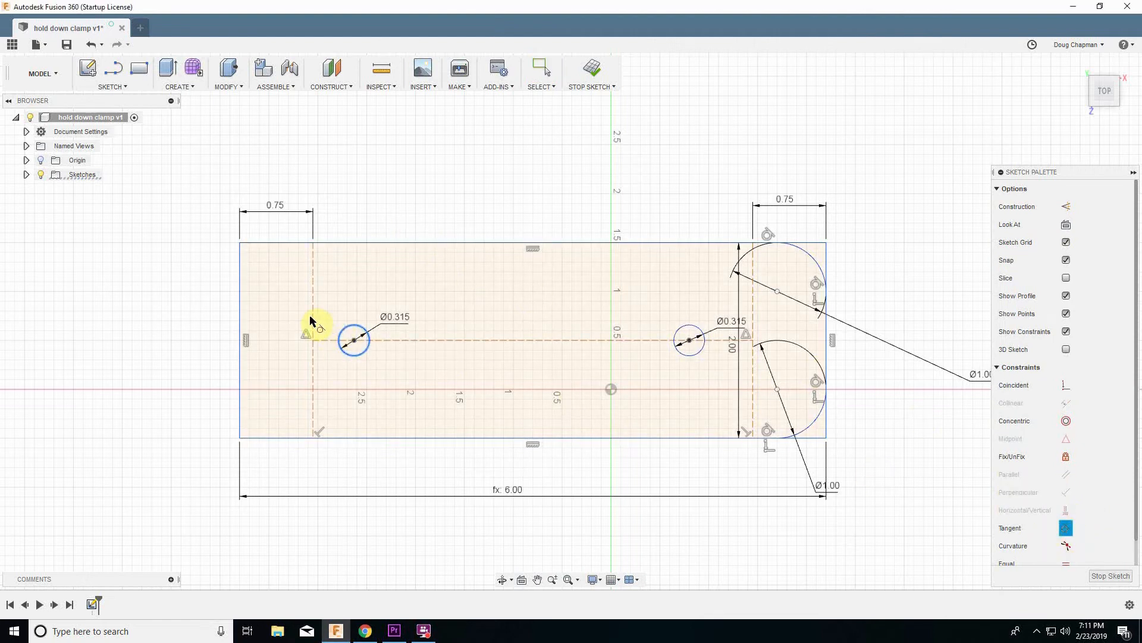
pyautogui.click(311, 322)
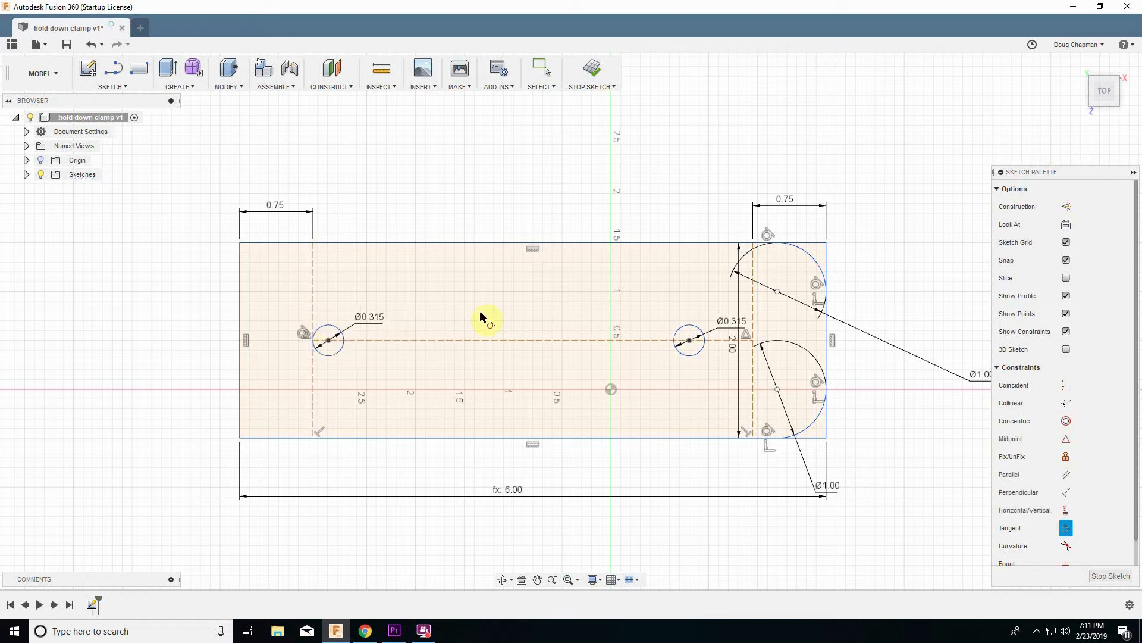
pyautogui.click(689, 326)
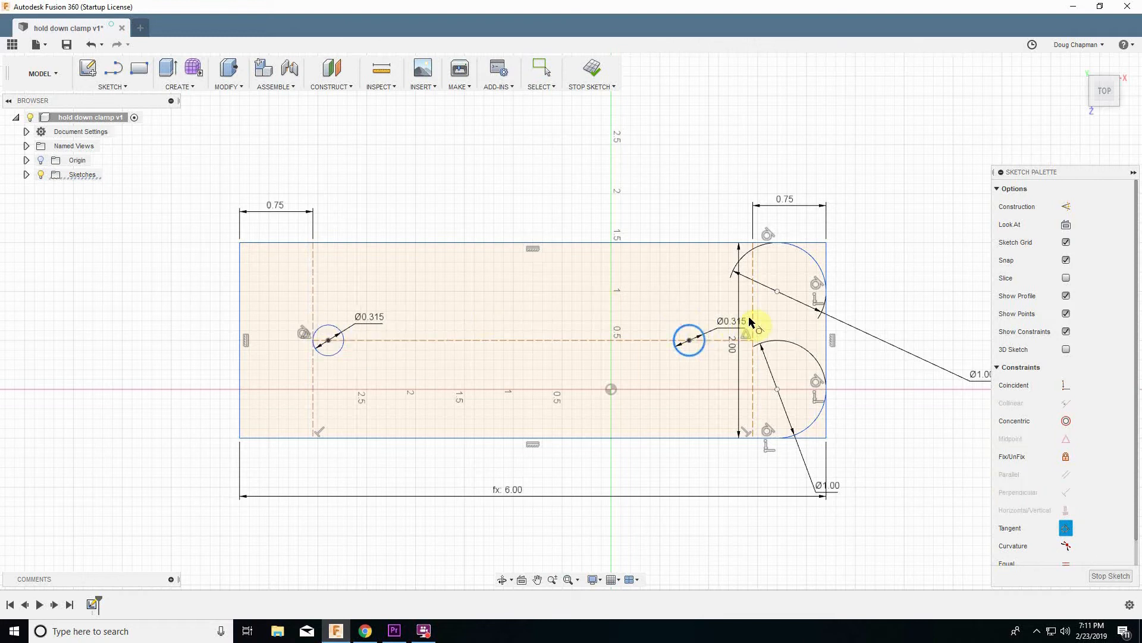
pyautogui.click(752, 322)
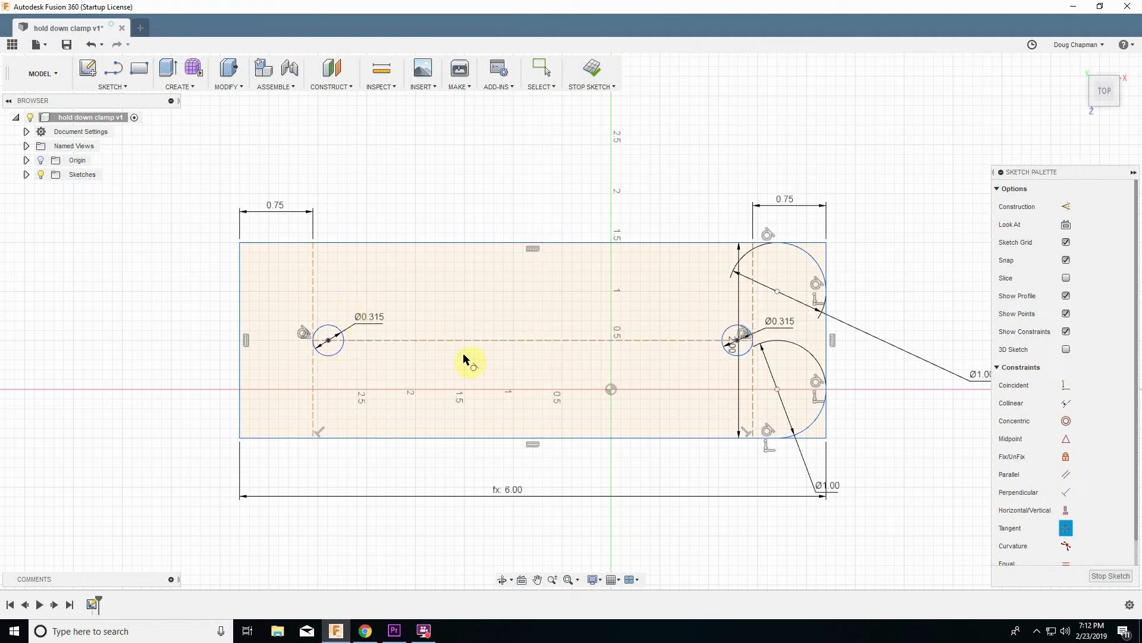
# Draw two separate, slightly sloped lines, one above the rectangle and one below it
pyautogui.click(110, 87)
pyautogui.click(111, 115)
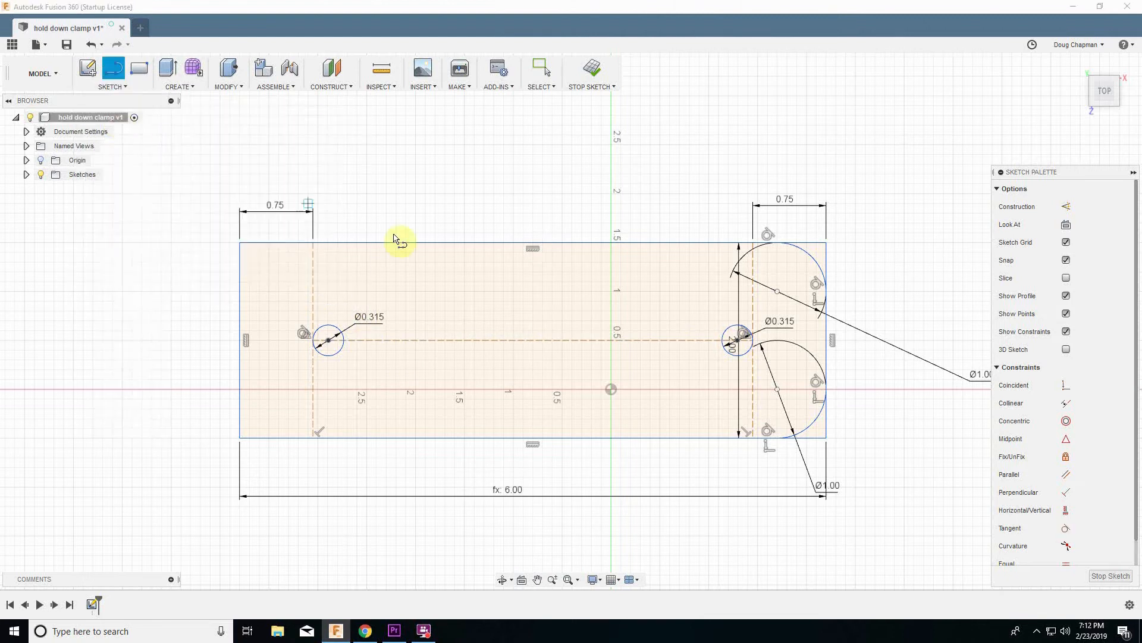
pyautogui.click(347, 173)
pyautogui.click(680, 203)
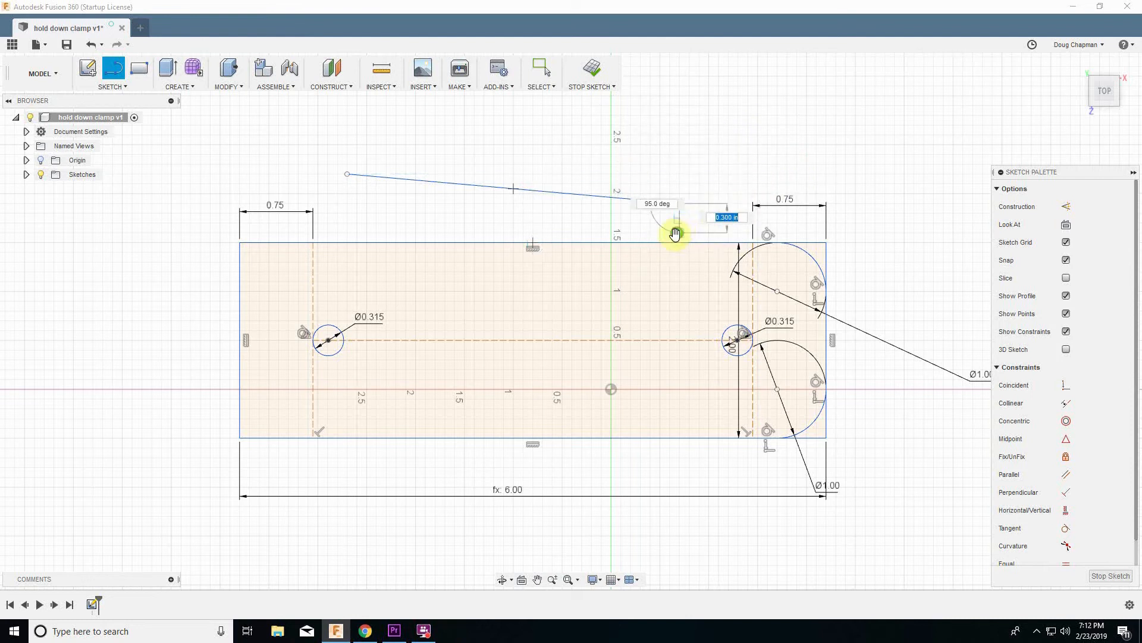
pyautogui.press('Escape')
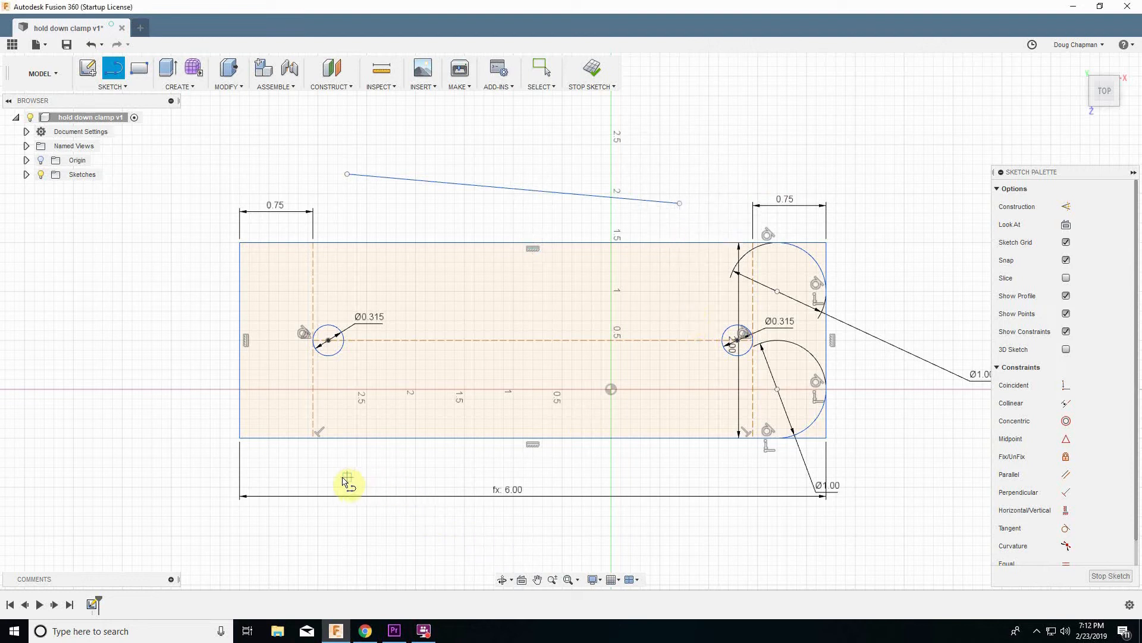
pyautogui.click(338, 514)
pyautogui.click(705, 473)
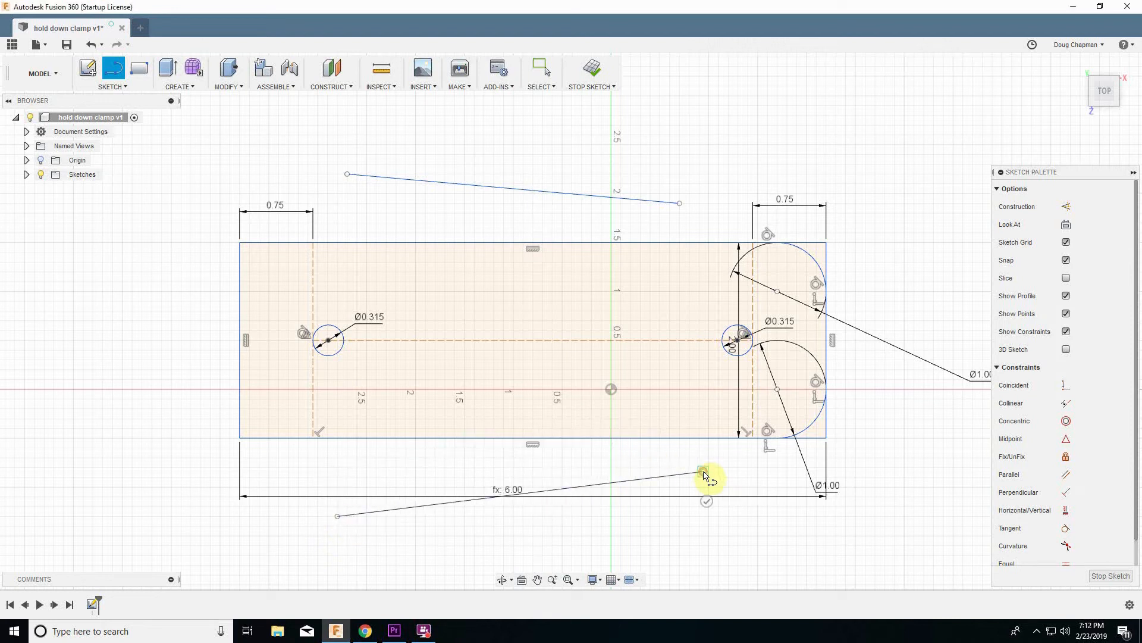
pyautogui.press('Escape')
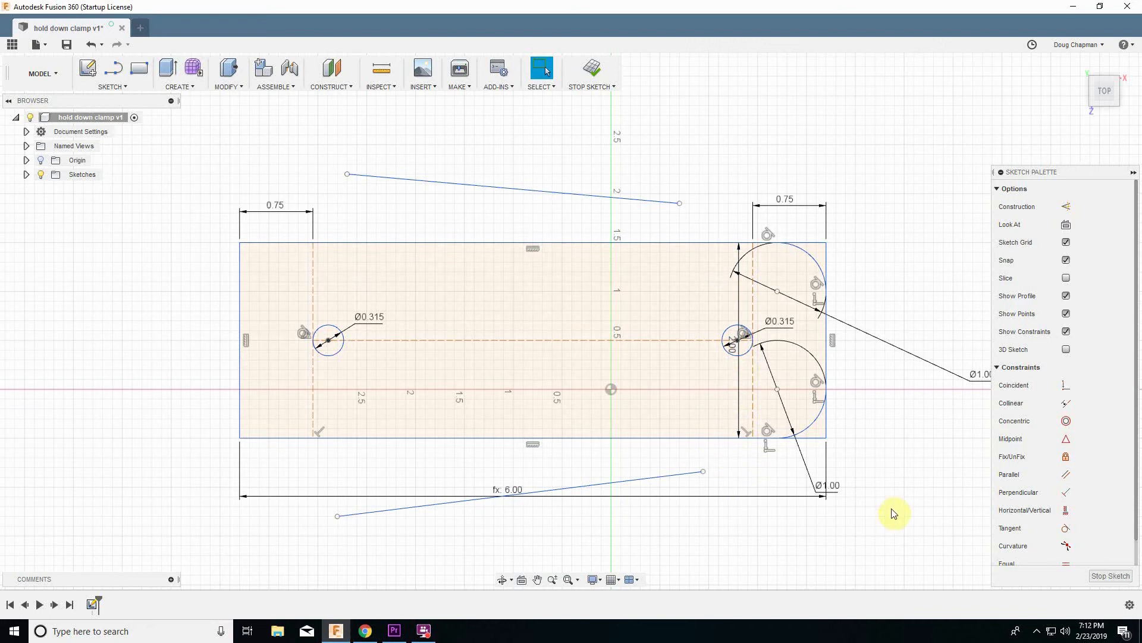
# Make the lower sloped line tangent to the right circle and its right endpoint coincident with that circle
pyautogui.click(1067, 529)
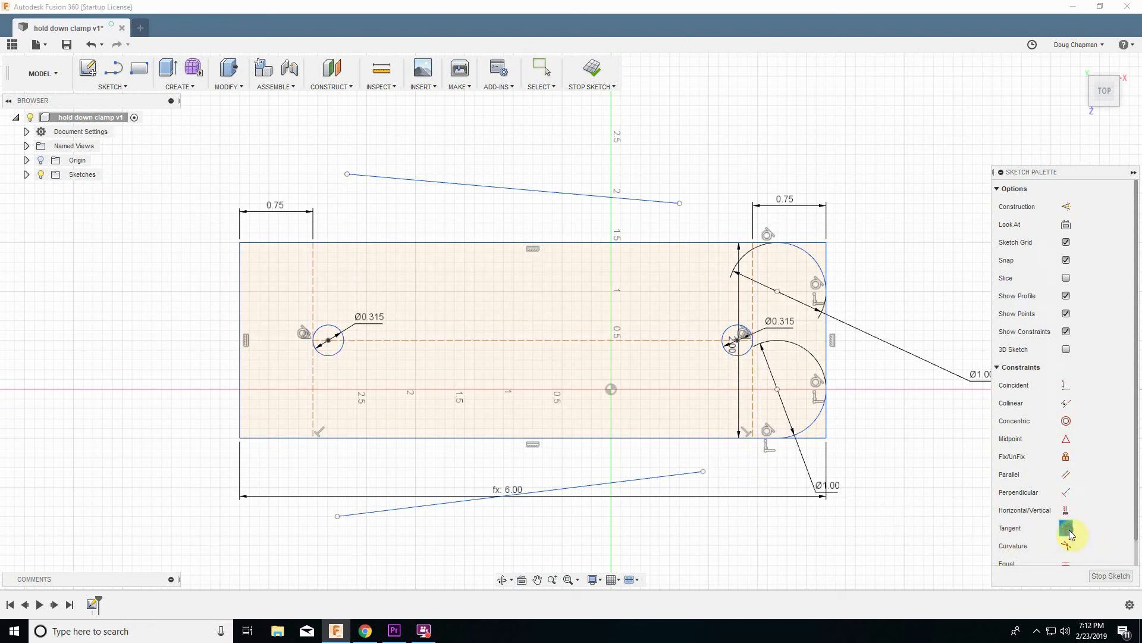
pyautogui.click(704, 474)
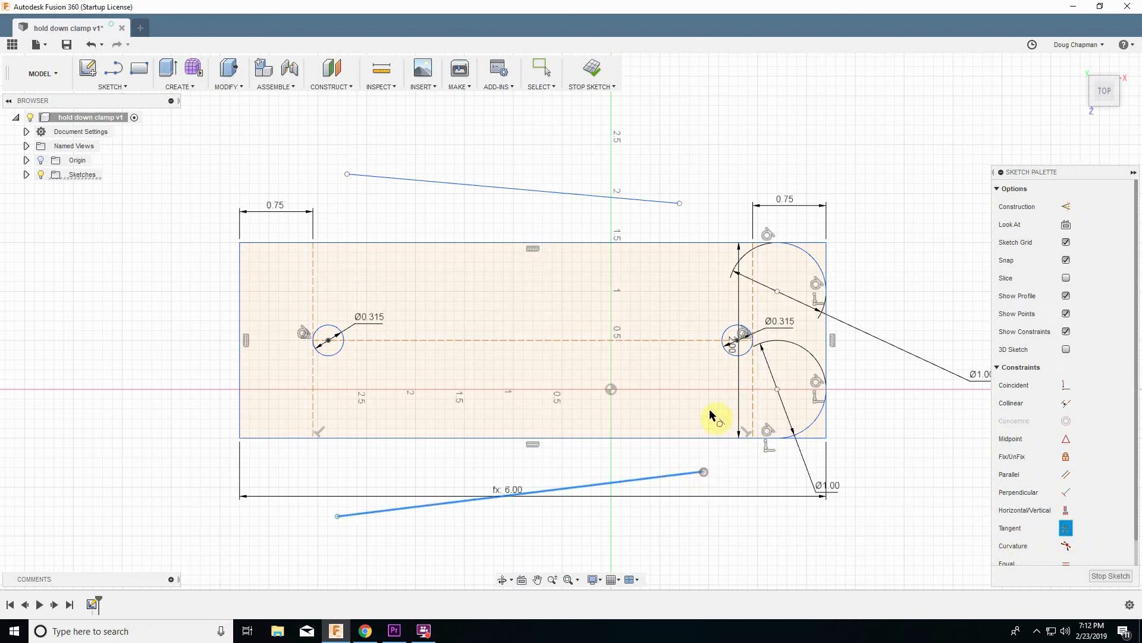
pyautogui.click(744, 352)
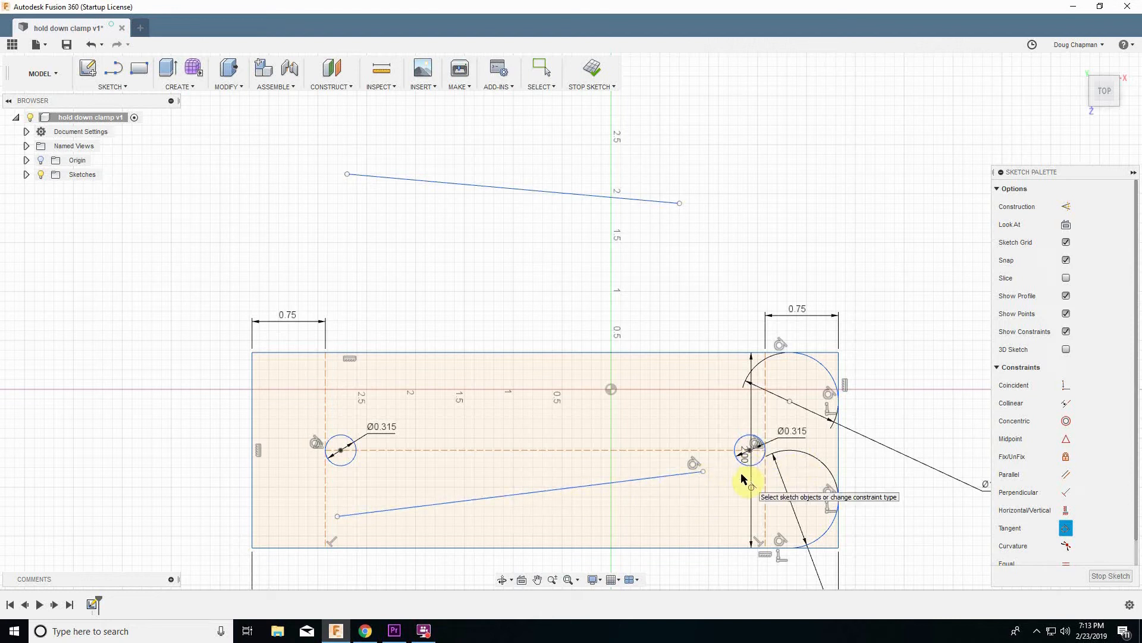
pyautogui.click(1063, 386)
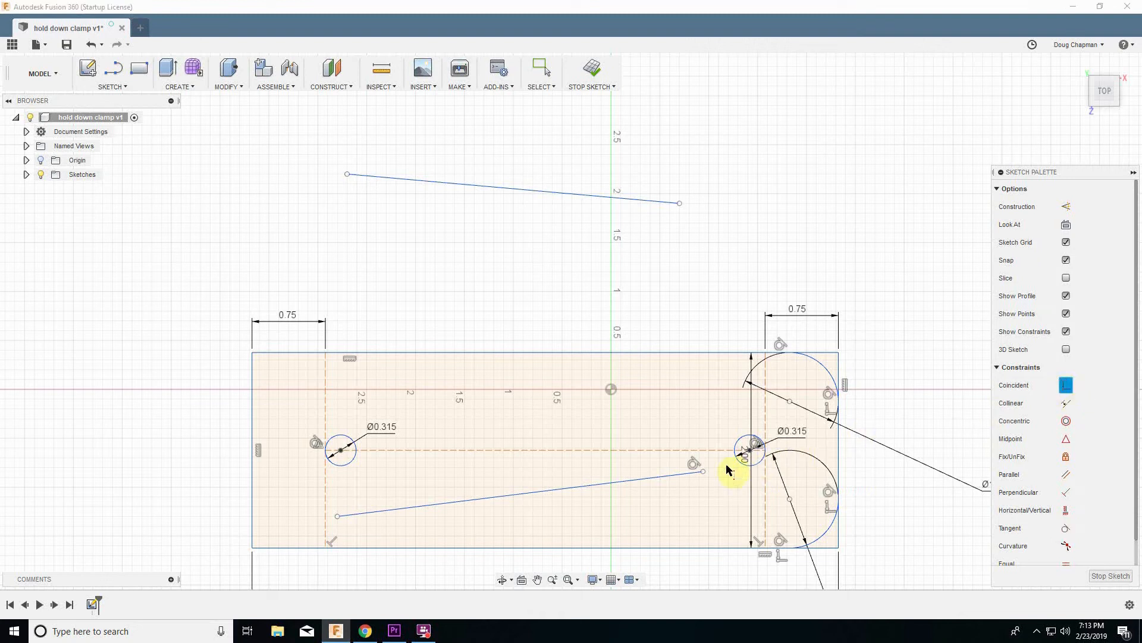
pyautogui.click(704, 472)
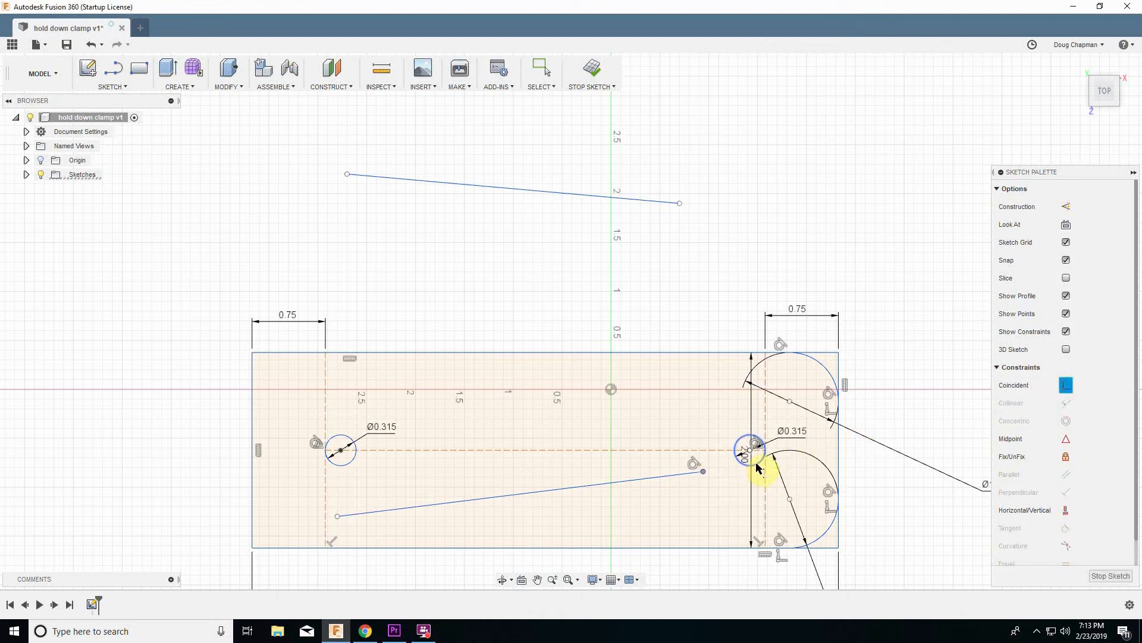
pyautogui.click(749, 468)
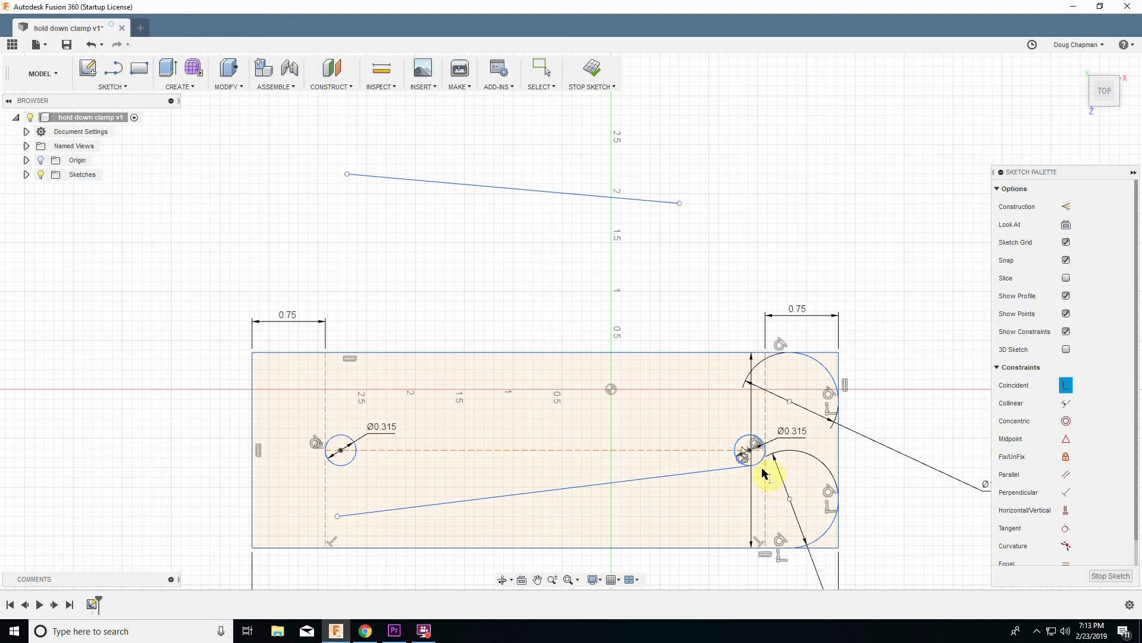
# Make the lower line's left endpoint coincident with the left circle and the line tangent to that circle
pyautogui.click(1068, 391)
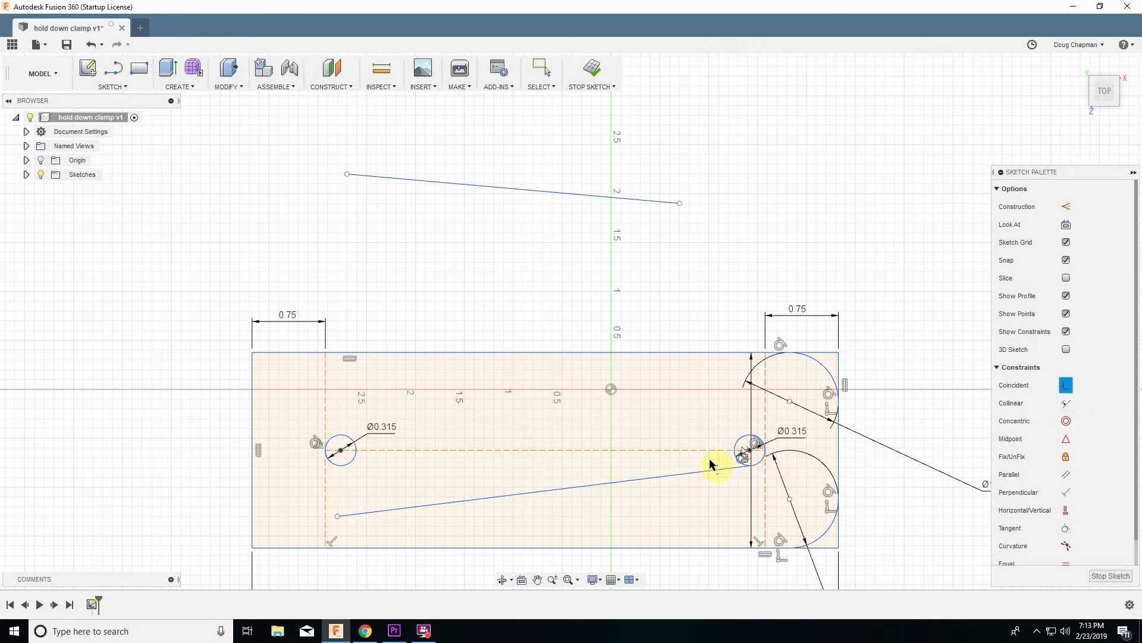
pyautogui.click(337, 517)
pyautogui.click(357, 462)
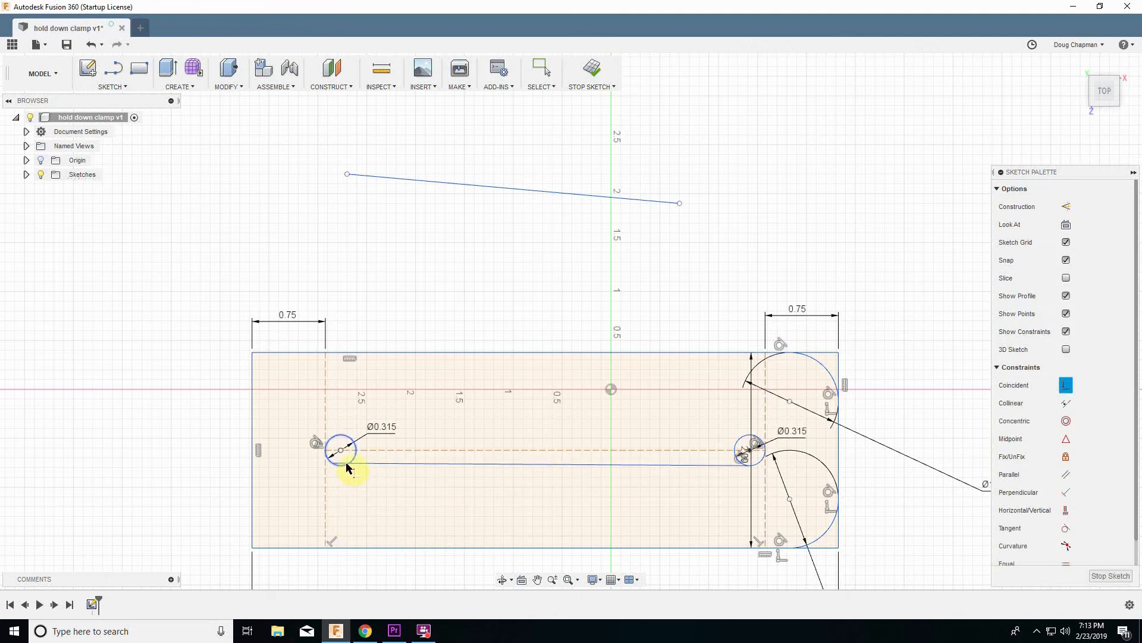
pyautogui.scroll(6, 343, 473)
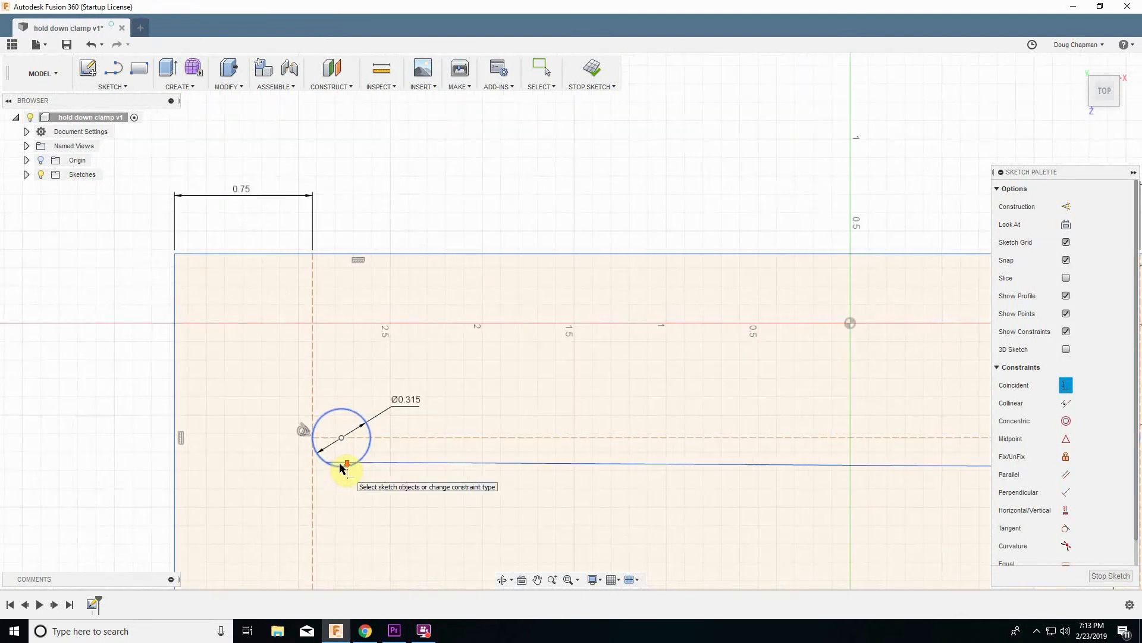
pyautogui.click(1066, 528)
pyautogui.click(426, 459)
pyautogui.click(390, 444)
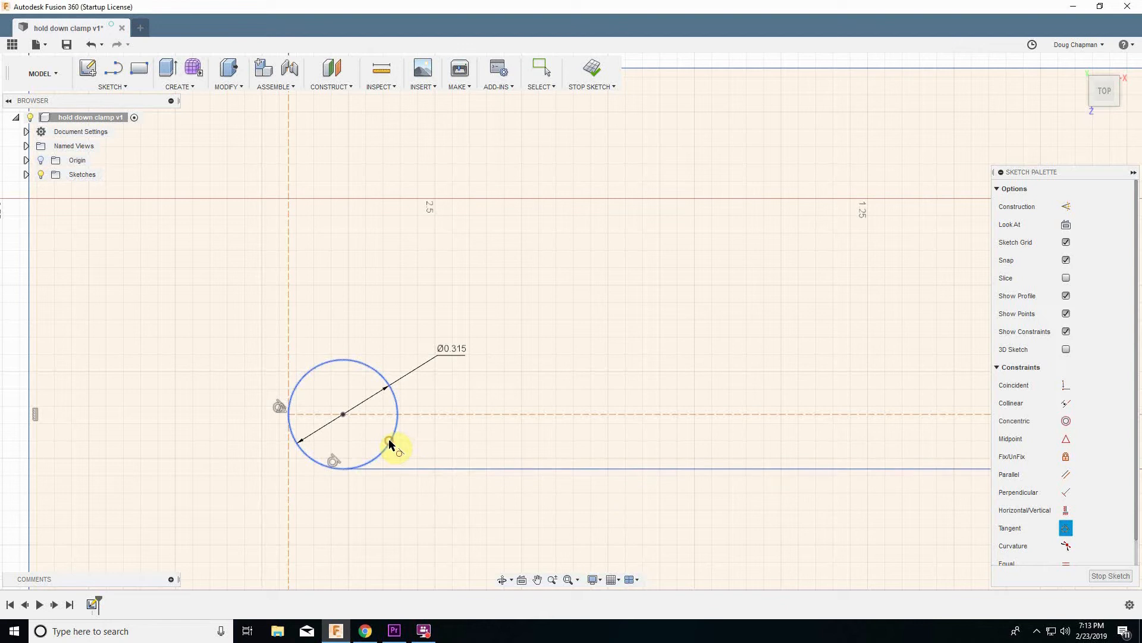
# Make the upper sloped line tangent to both the right and the left circle
pyautogui.scroll(-3, 289, 451)
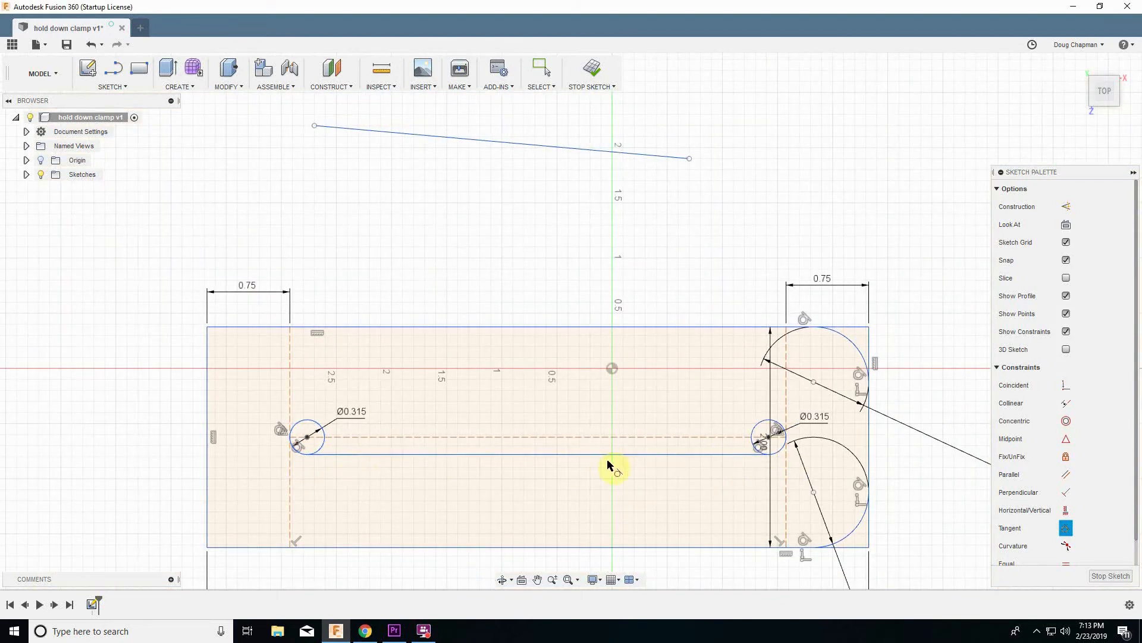
pyautogui.click(685, 157)
pyautogui.click(765, 424)
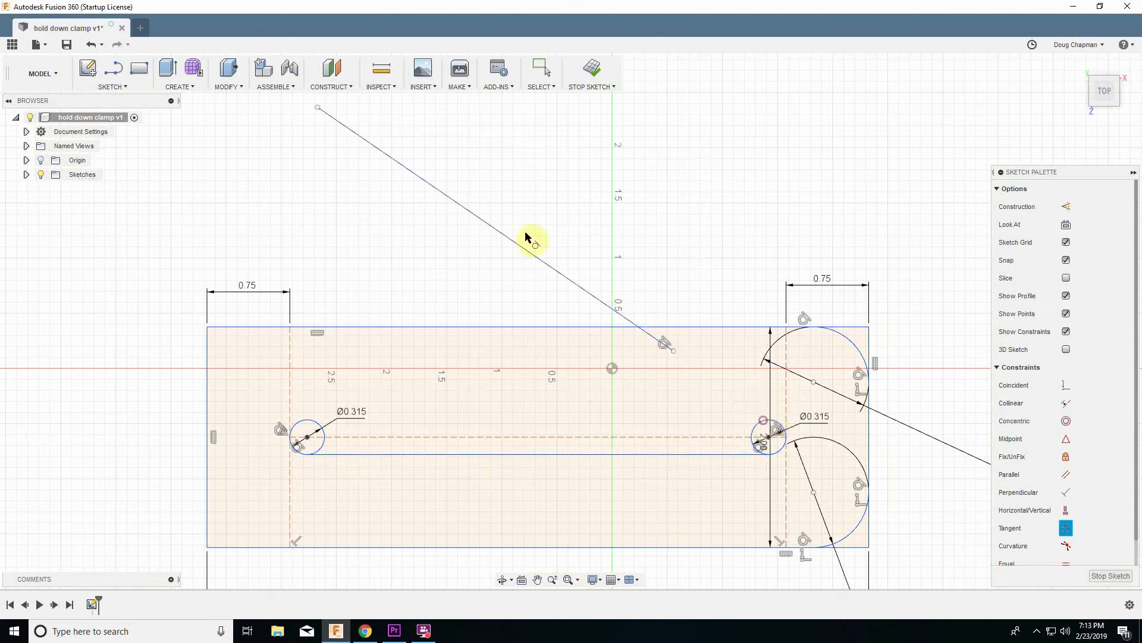
pyautogui.moveTo(319, 107); pyautogui.dragTo(317, 109)
pyautogui.click(318, 109)
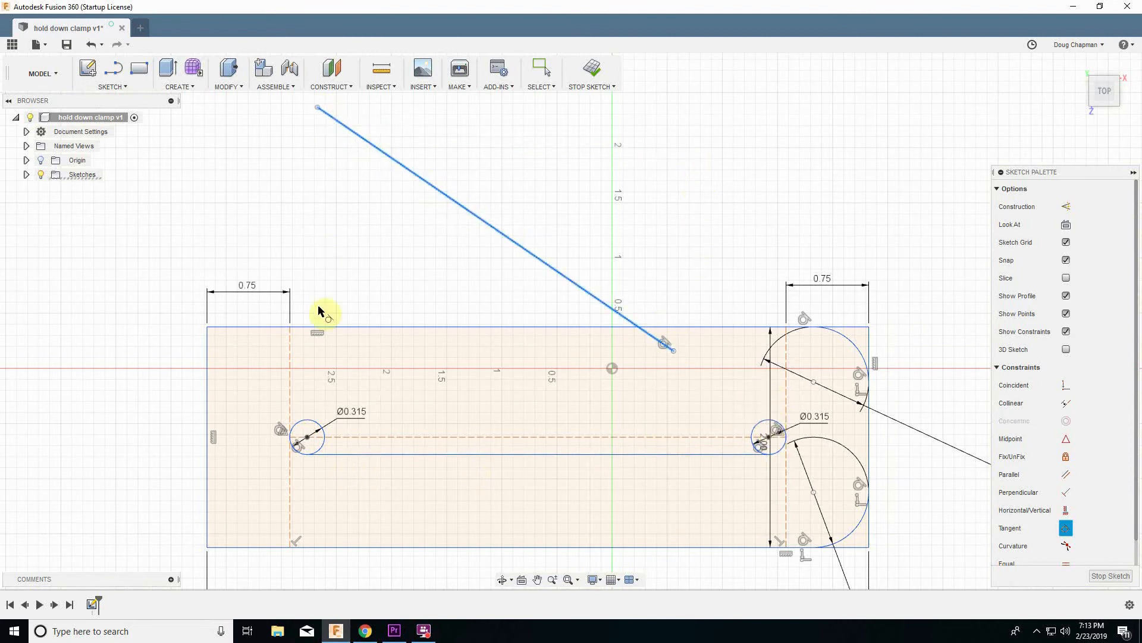
pyautogui.click(308, 420)
# Constrain both endpoints of the upper tangent line coincident with the right and left circles, and finish the sketch
pyautogui.click(1066, 385)
pyautogui.click(625, 420)
pyautogui.click(754, 427)
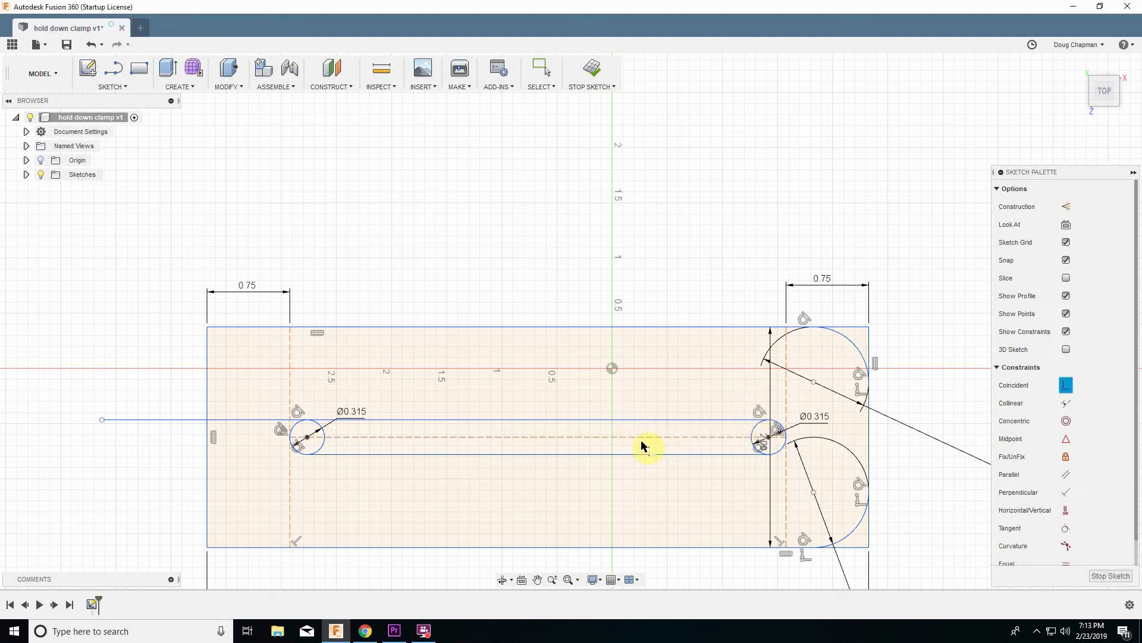
pyautogui.click(101, 423)
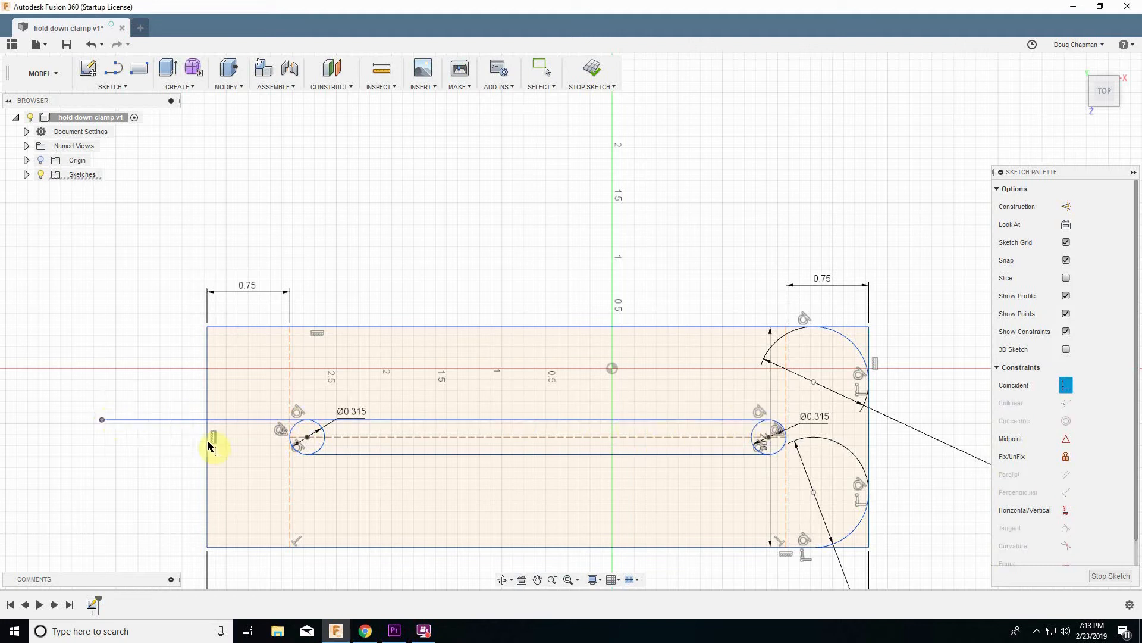
pyautogui.click(293, 429)
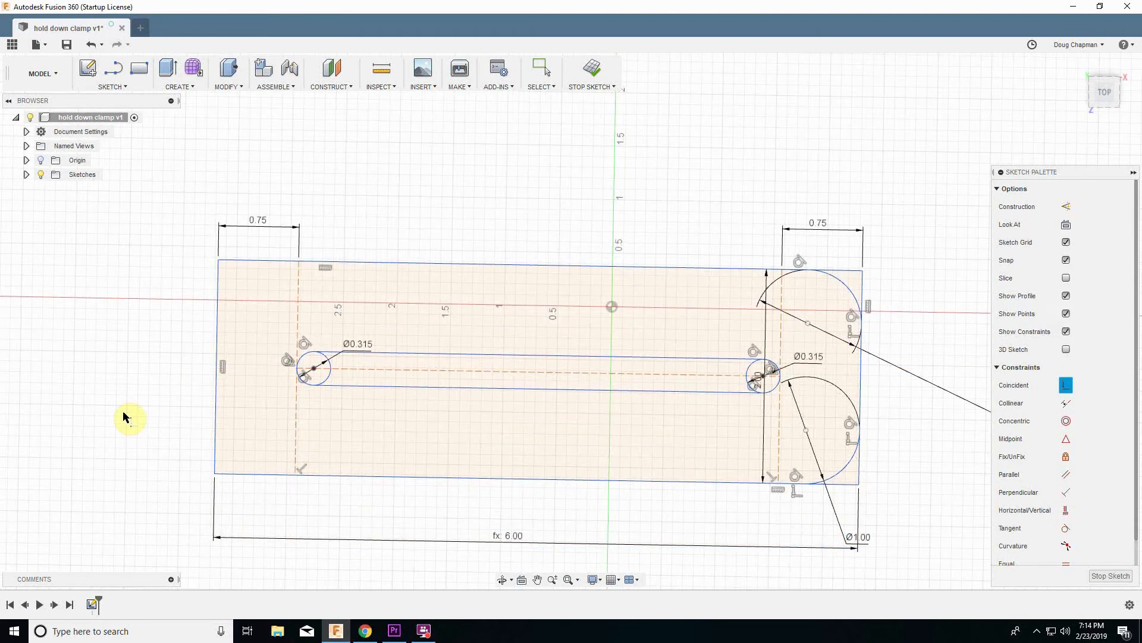
pyautogui.click(593, 70)
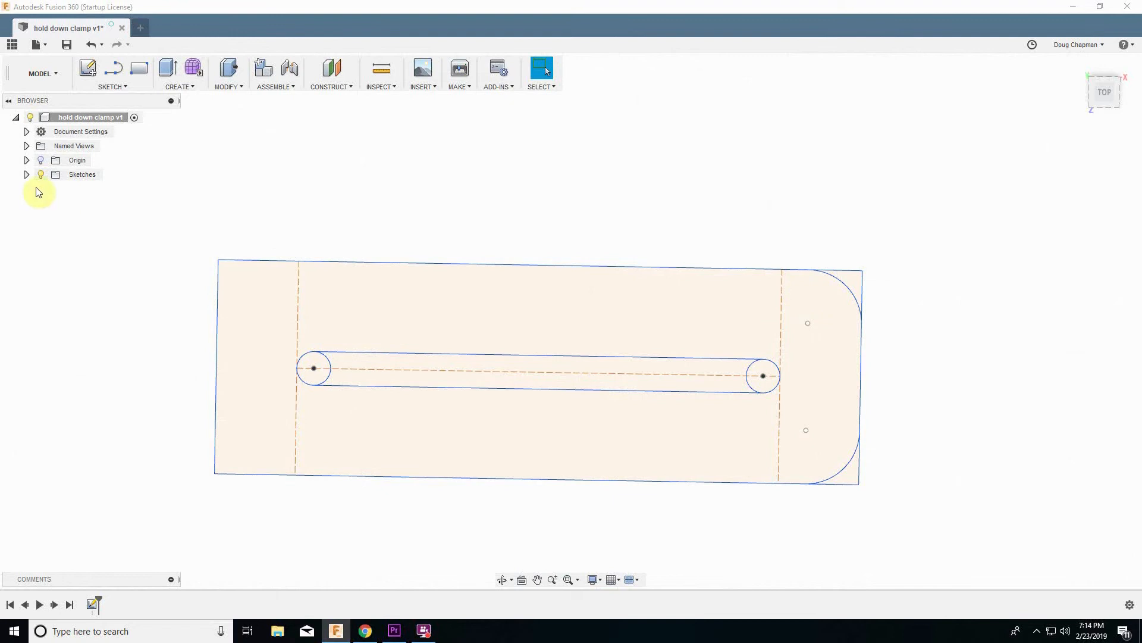
# Rename the clamp's base sketch as "part outline"
pyautogui.click(25, 174)
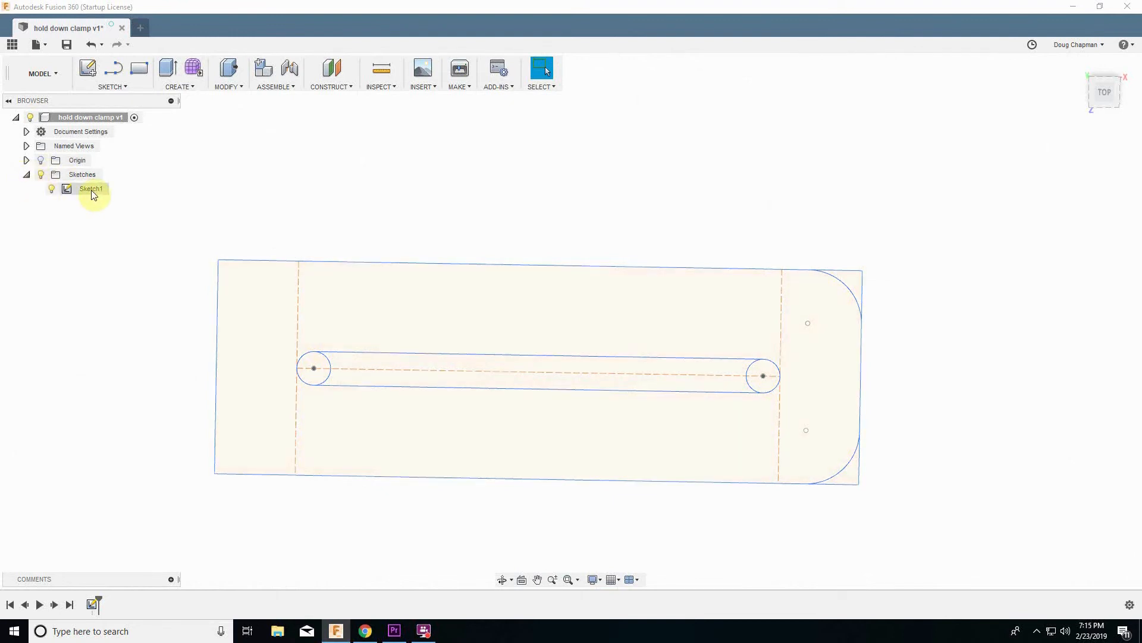
pyautogui.click(91, 191)
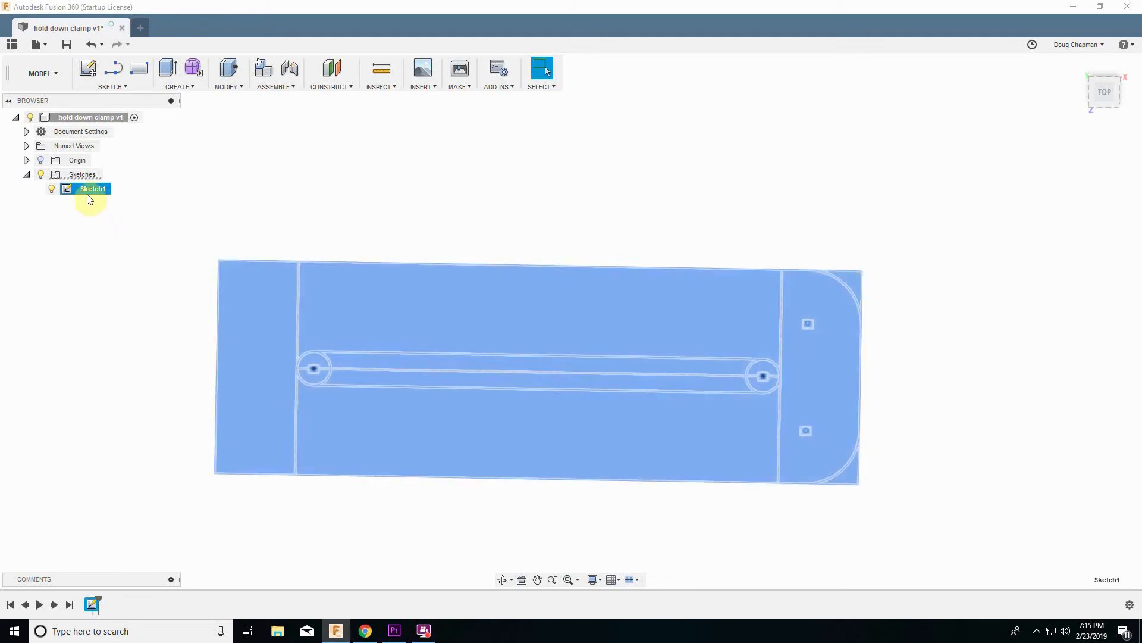
pyautogui.click(89, 190)
pyautogui.write('part outline')
pyautogui.press('Return')
pyautogui.click(94, 217)
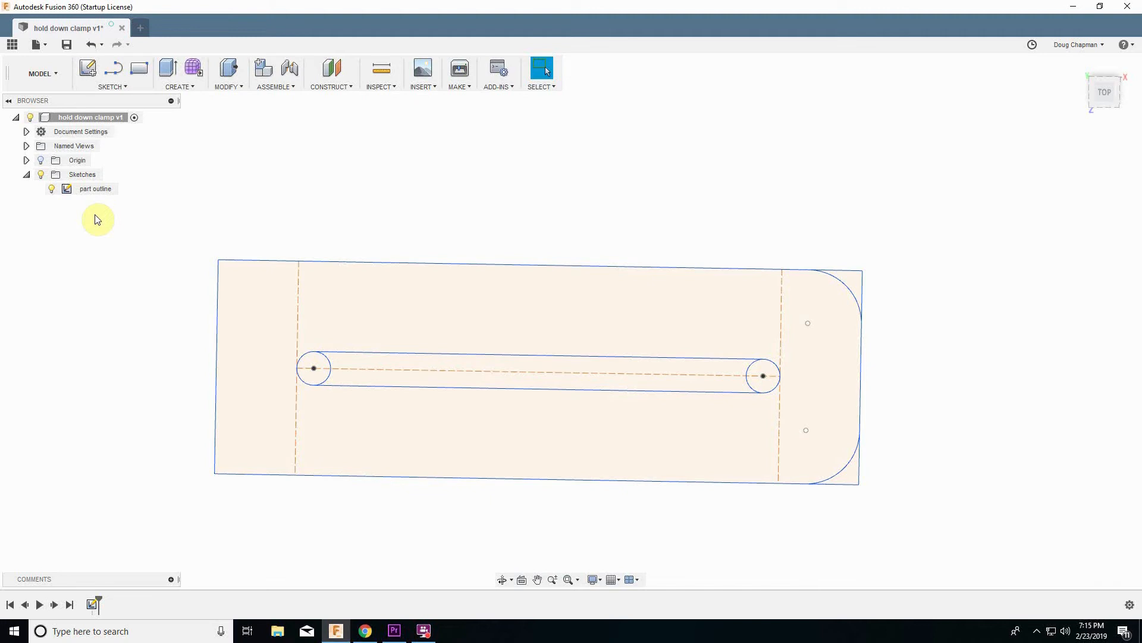
# Extrude the slotted clamp profile as a new body, using the user parameter ply as the distance
pyautogui.moveTo(139, 265)
pyautogui.keyDown('shift'); pyautogui.mouseDown(button='middle')
pyautogui.moveTo(186, 309)
pyautogui.moveTo(165, 317)
pyautogui.mouseUp(button='middle'); pyautogui.keyUp('shift')
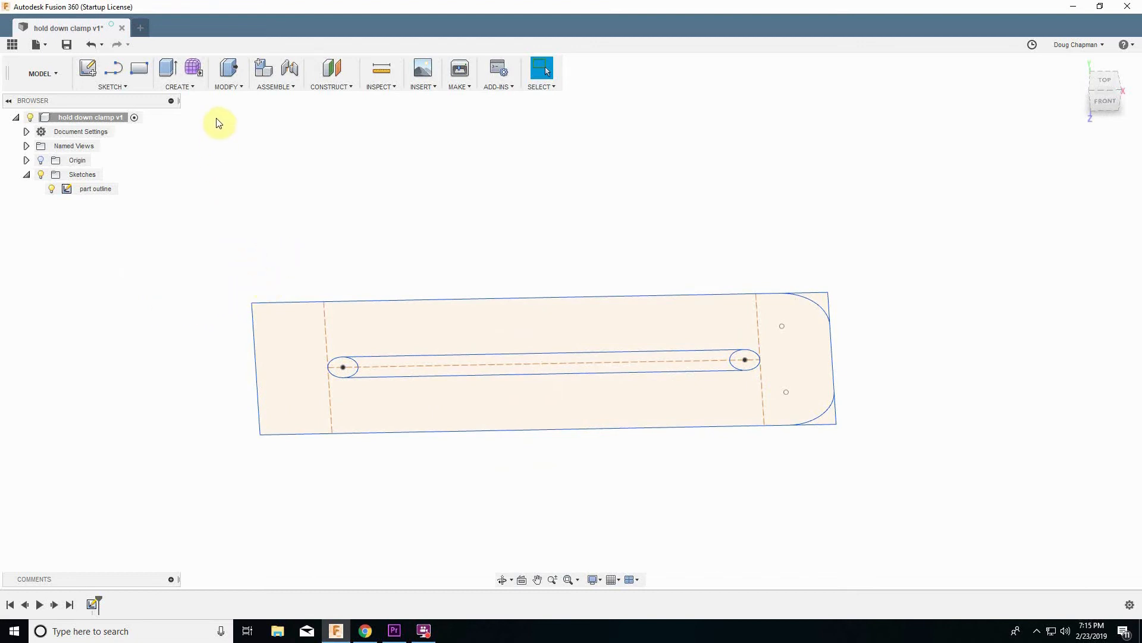
pyautogui.click(225, 87)
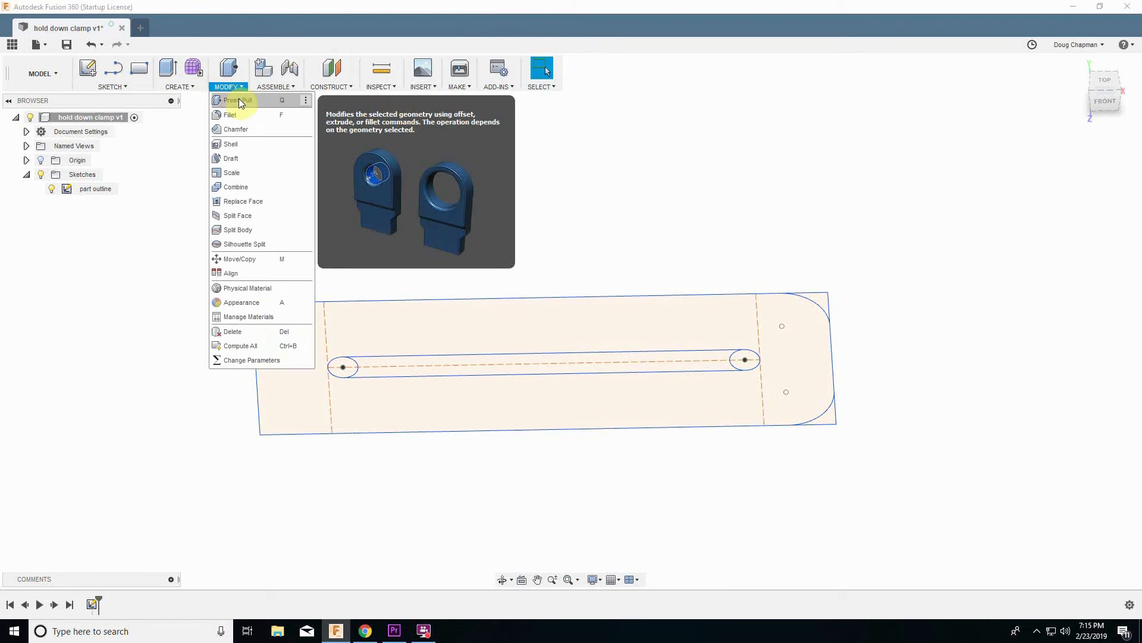
pyautogui.click(248, 101)
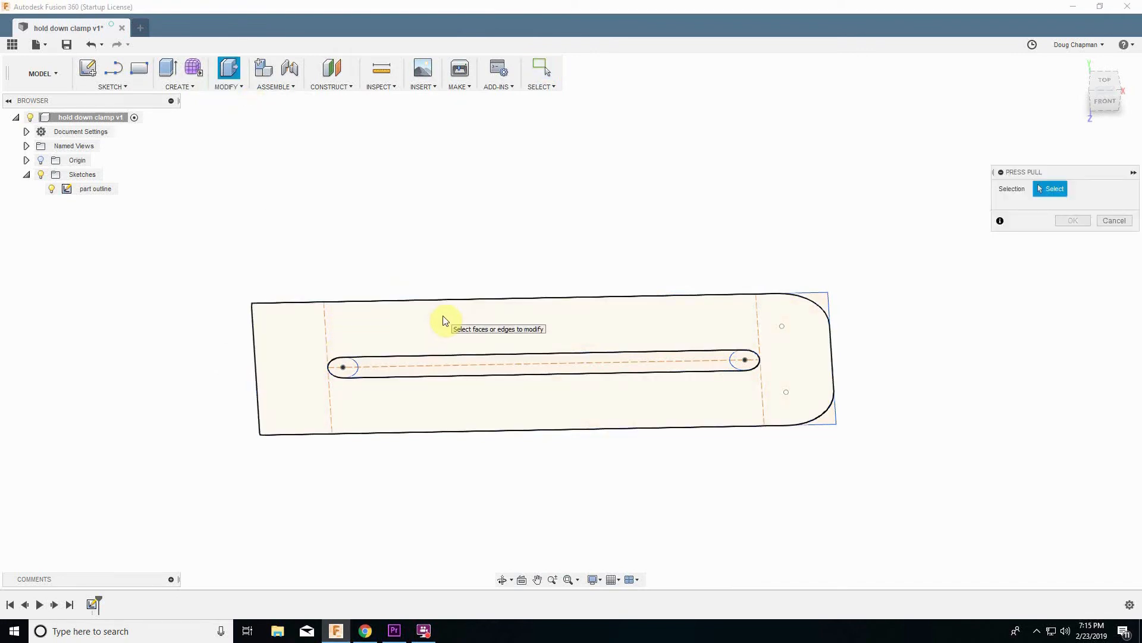
pyautogui.click(282, 361)
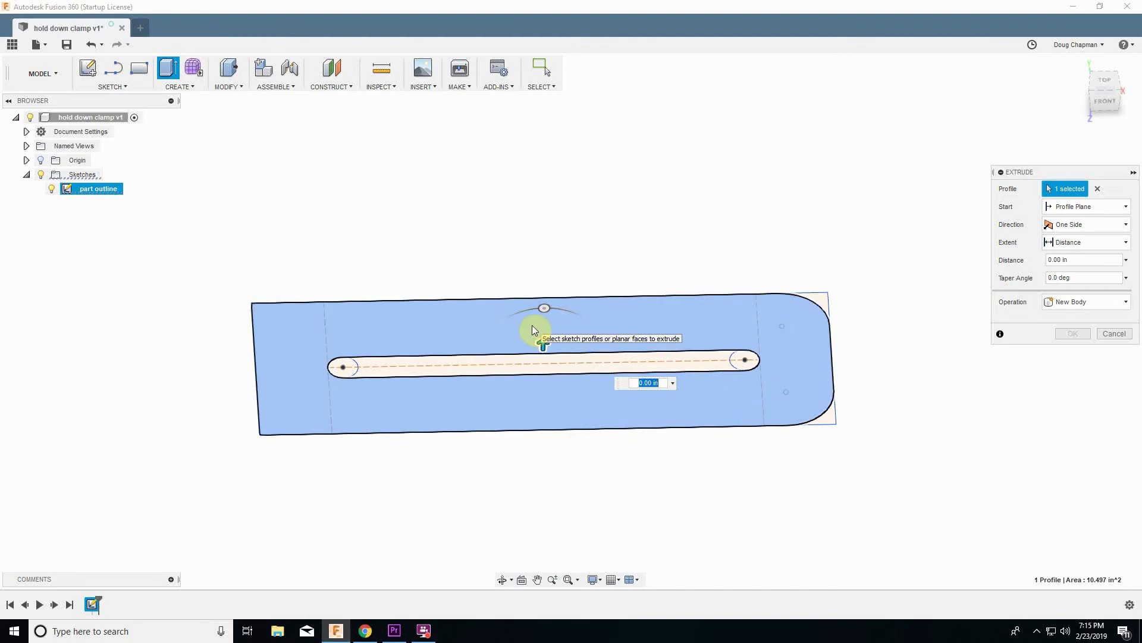
pyautogui.moveTo(543, 343); pyautogui.dragTo(526, 261)
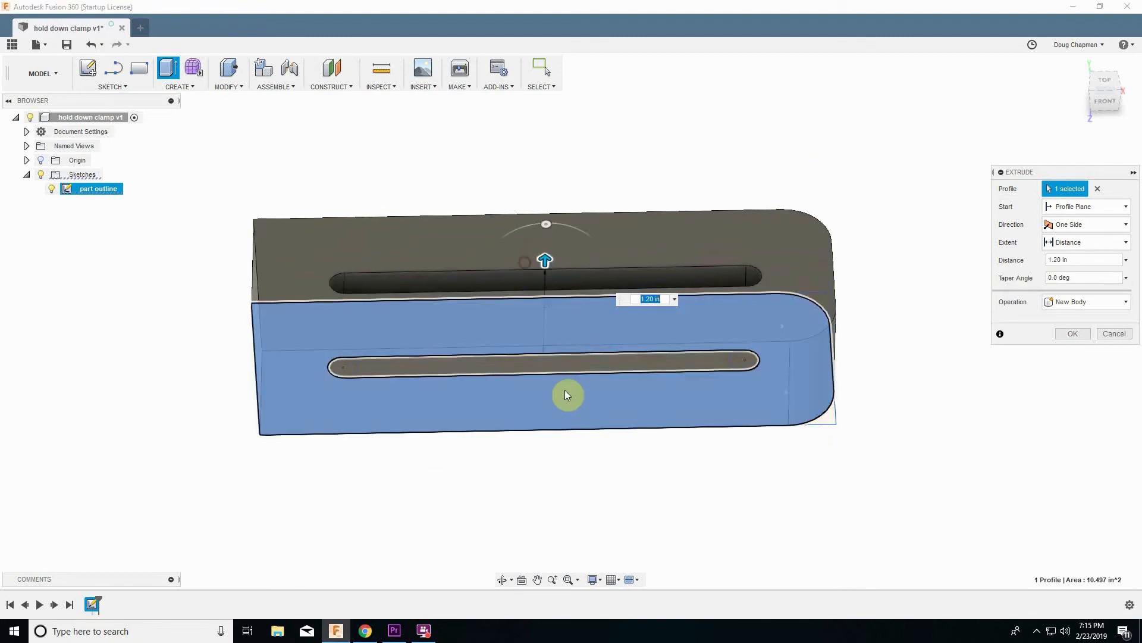
pyautogui.write('1')
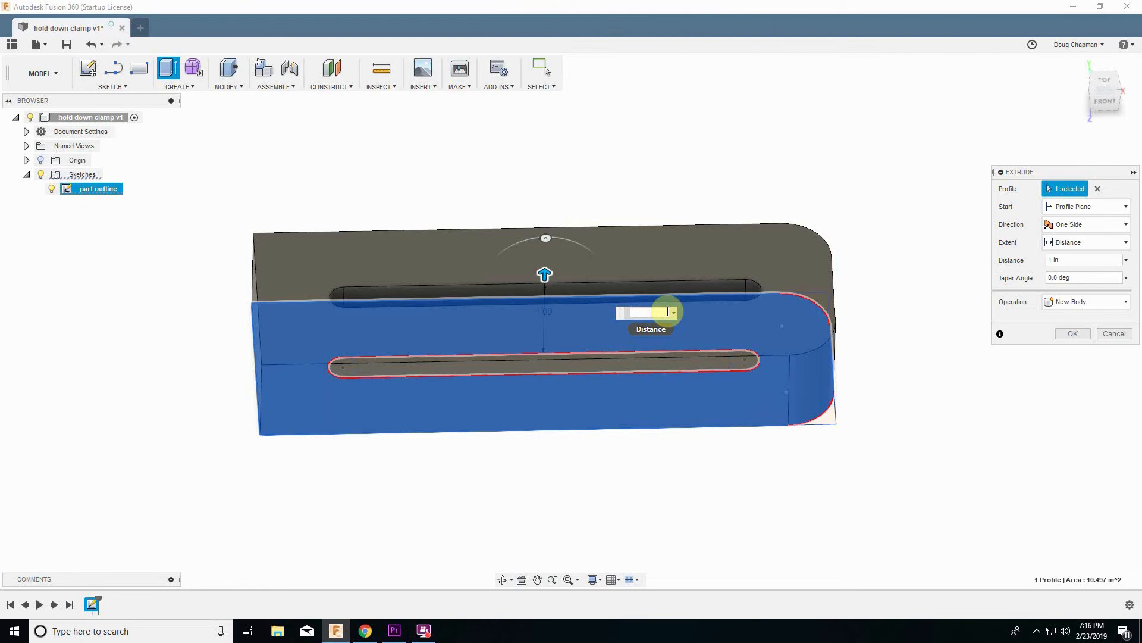
pyautogui.write('ply')
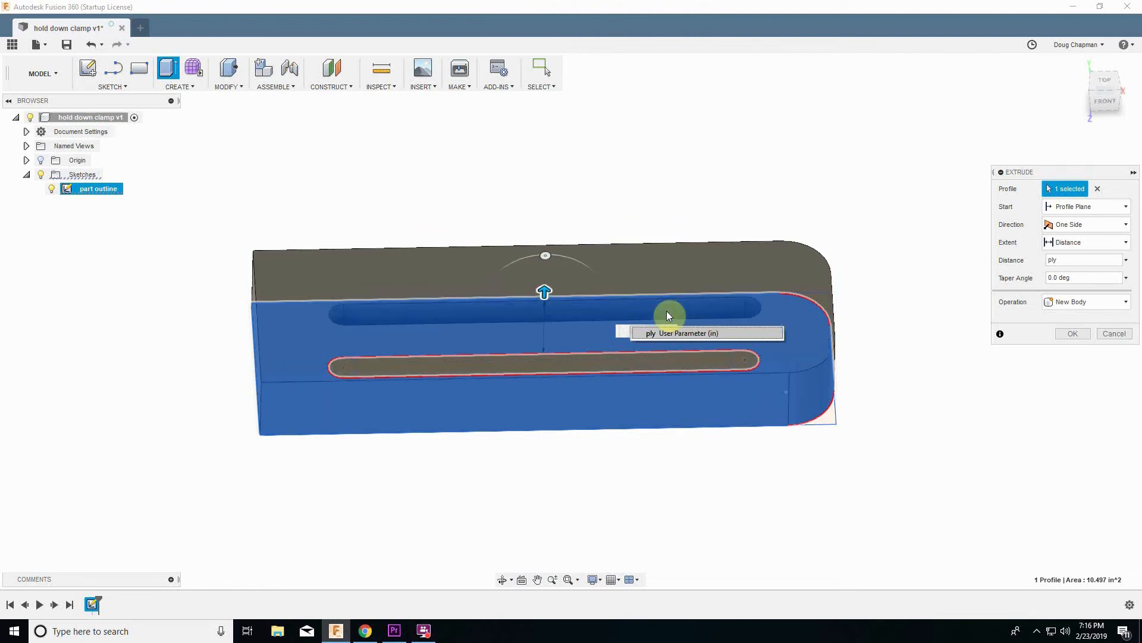
pyautogui.click(662, 331)
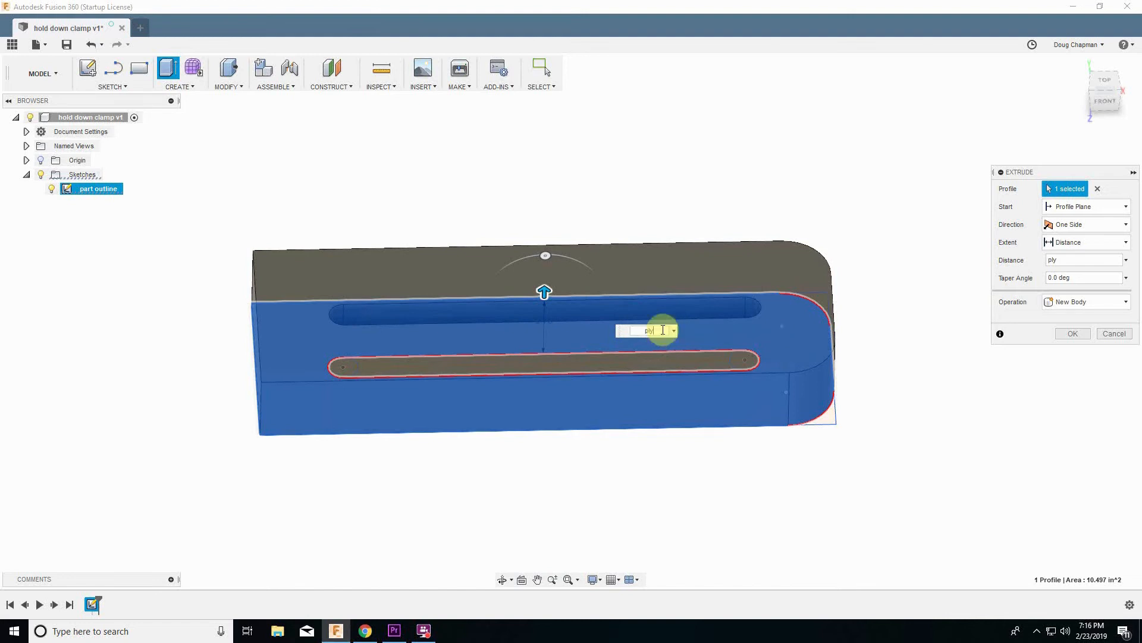
pyautogui.press('Return')
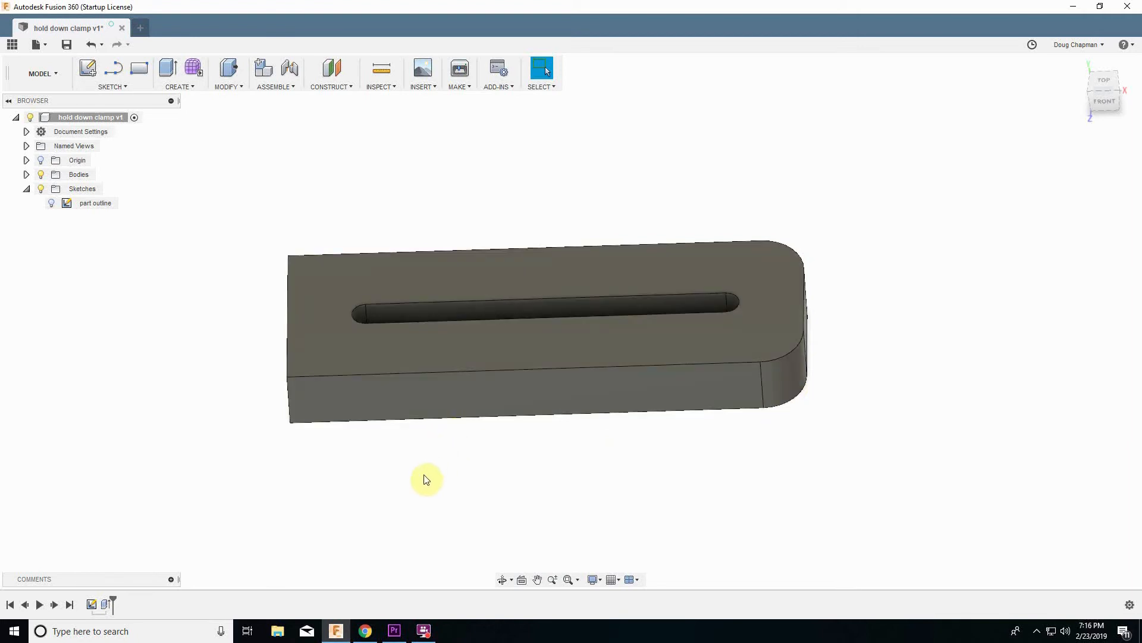
# Fillet the two vertical edges at the clamp's square end with a 1 in constant radius
pyautogui.keyDown('shift'); pyautogui.moveTo(429, 480); pyautogui.dragTo(364, 403, button='middle'); pyautogui.keyUp('shift')
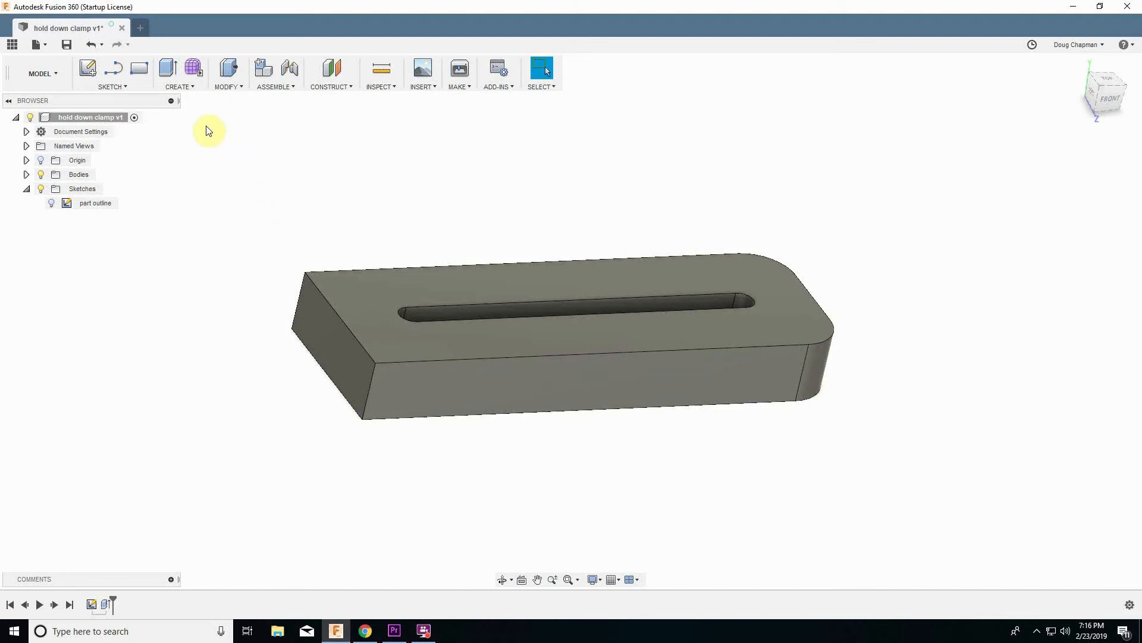
pyautogui.click(227, 87)
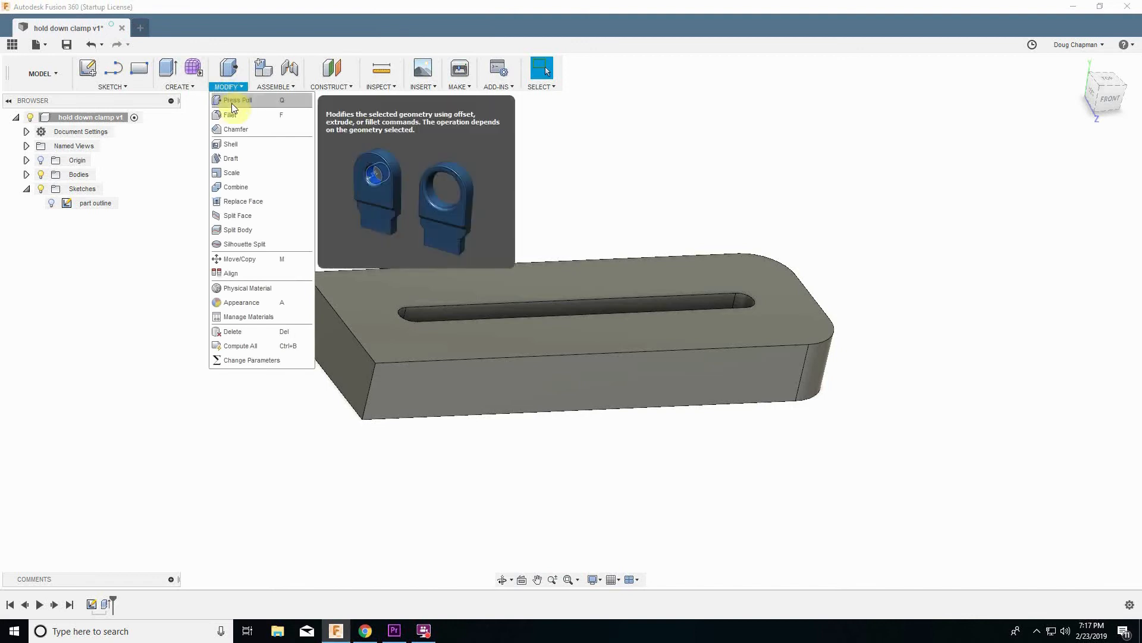
pyautogui.click(237, 114)
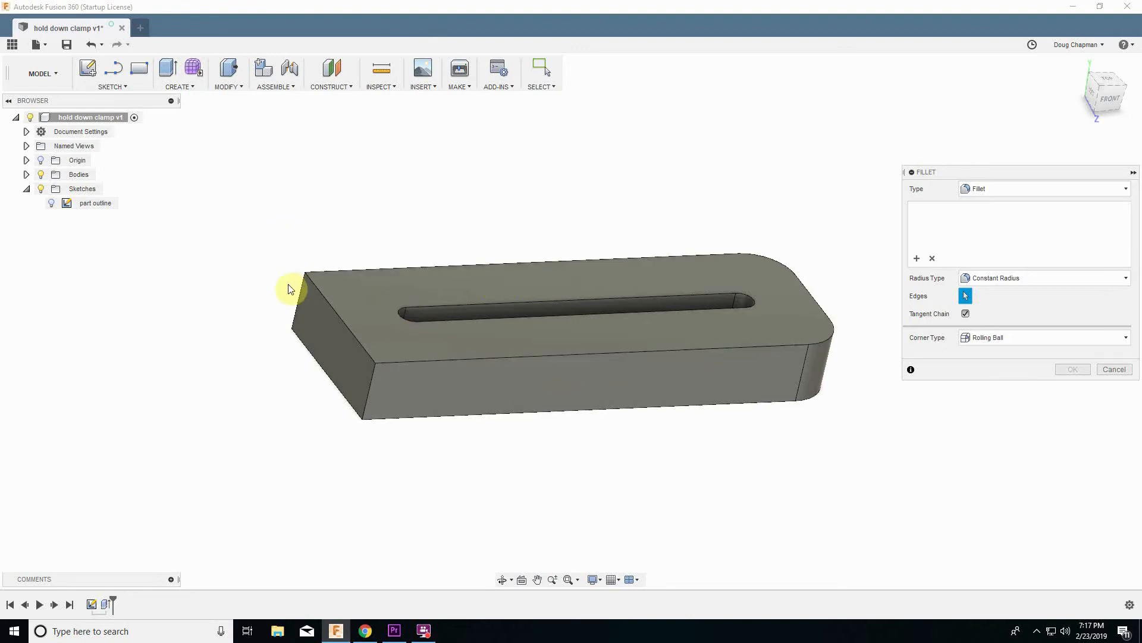
pyautogui.click(297, 299)
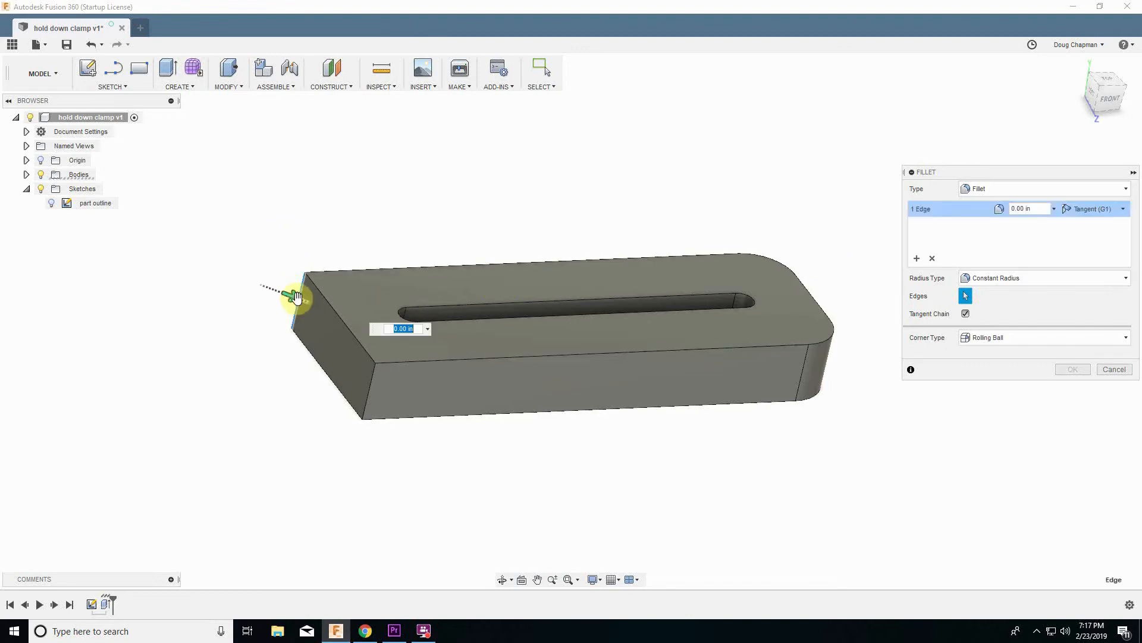
pyautogui.click(367, 387)
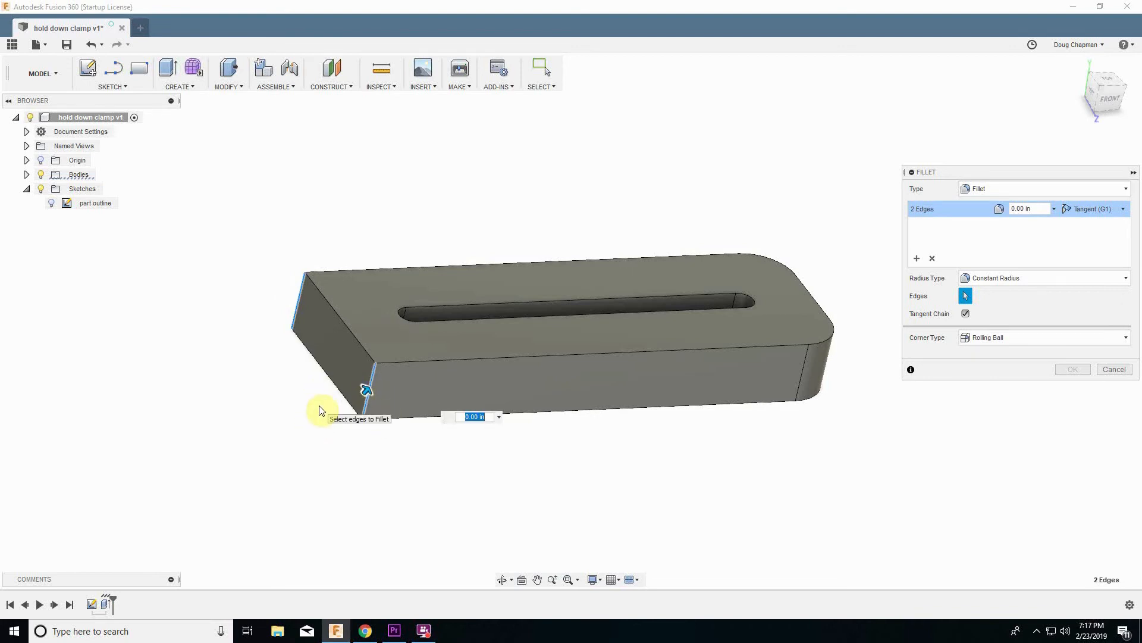
pyautogui.write('0.5')
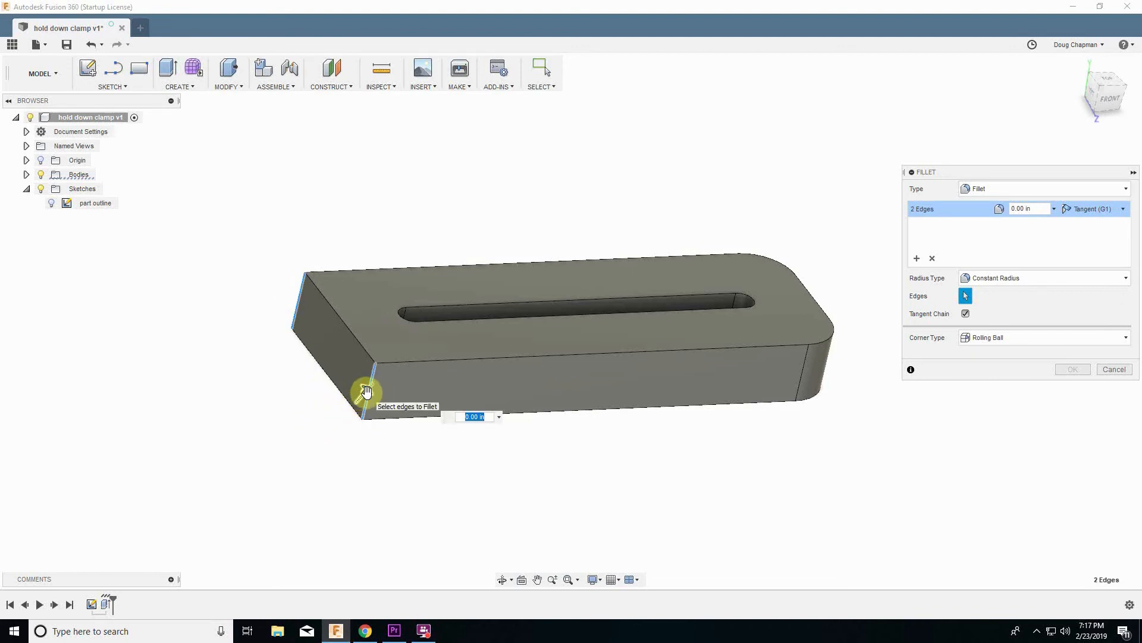
pyautogui.press('Return')
pyautogui.moveTo(364, 375); pyautogui.dragTo(355, 369)
pyautogui.moveTo(348, 373)
pyautogui.keyDown('shift'); pyautogui.mouseDown(button='middle')
pyautogui.moveTo(360, 398)
pyautogui.moveTo(398, 301)
pyautogui.moveTo(334, 326)
pyautogui.moveTo(325, 363)
pyautogui.moveTo(382, 381)
pyautogui.mouseUp(button='middle'); pyautogui.keyUp('shift')
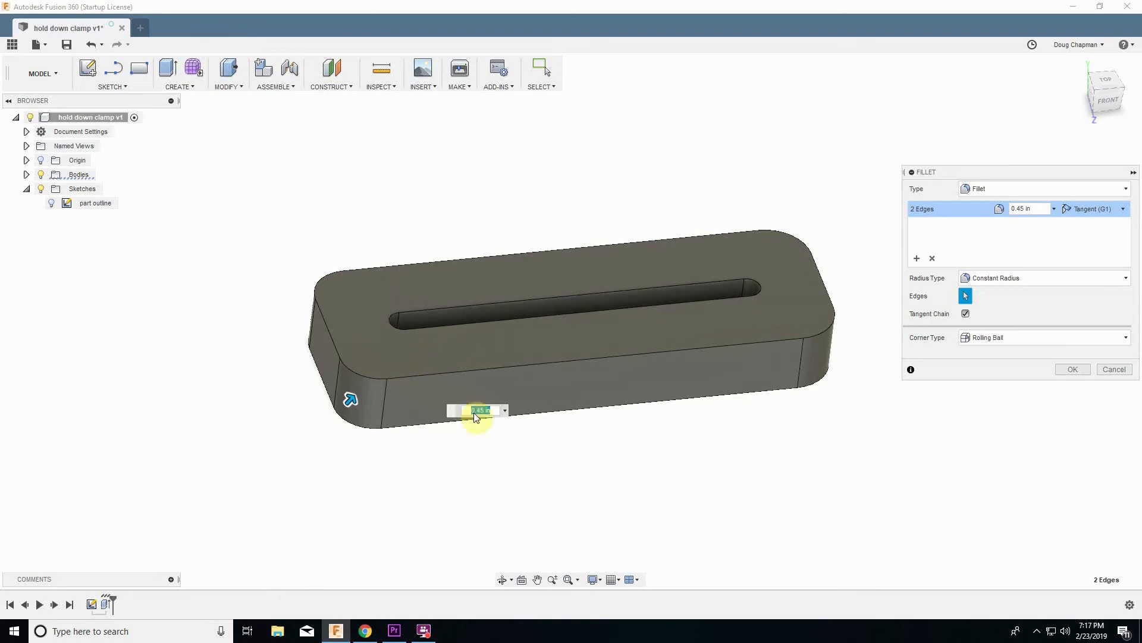
pyautogui.write('1')
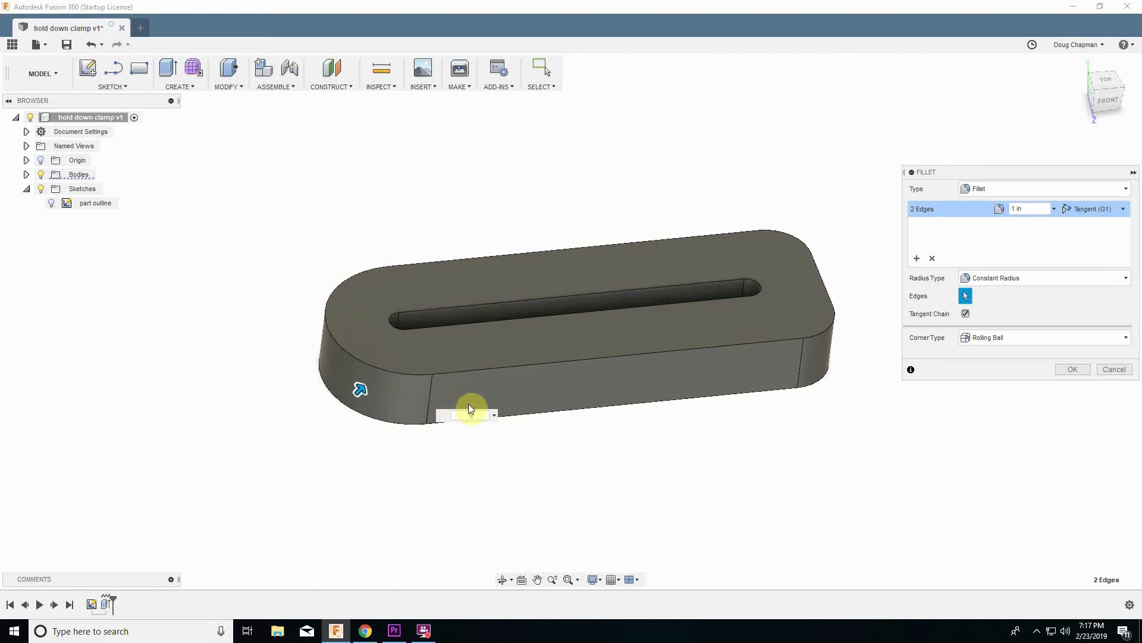
pyautogui.press('Return')
pyautogui.keyDown('shift'); pyautogui.moveTo(365, 371); pyautogui.dragTo(398, 484, button='middle'); pyautogui.keyUp('shift')
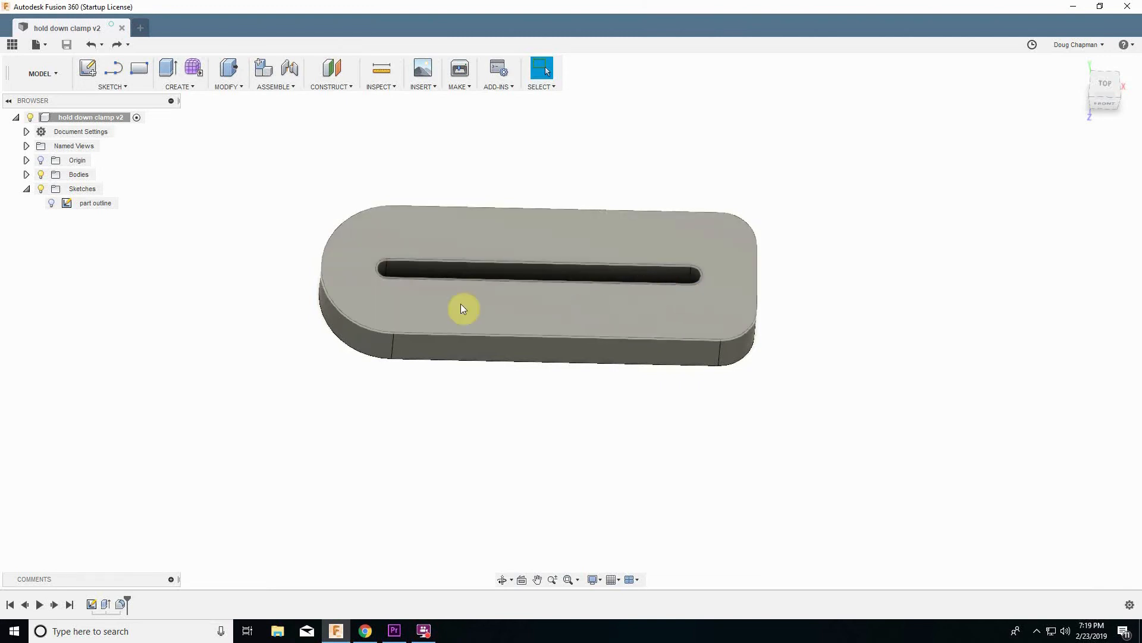
# Start a new sketch on the top face of the clamp body
pyautogui.click(110, 88)
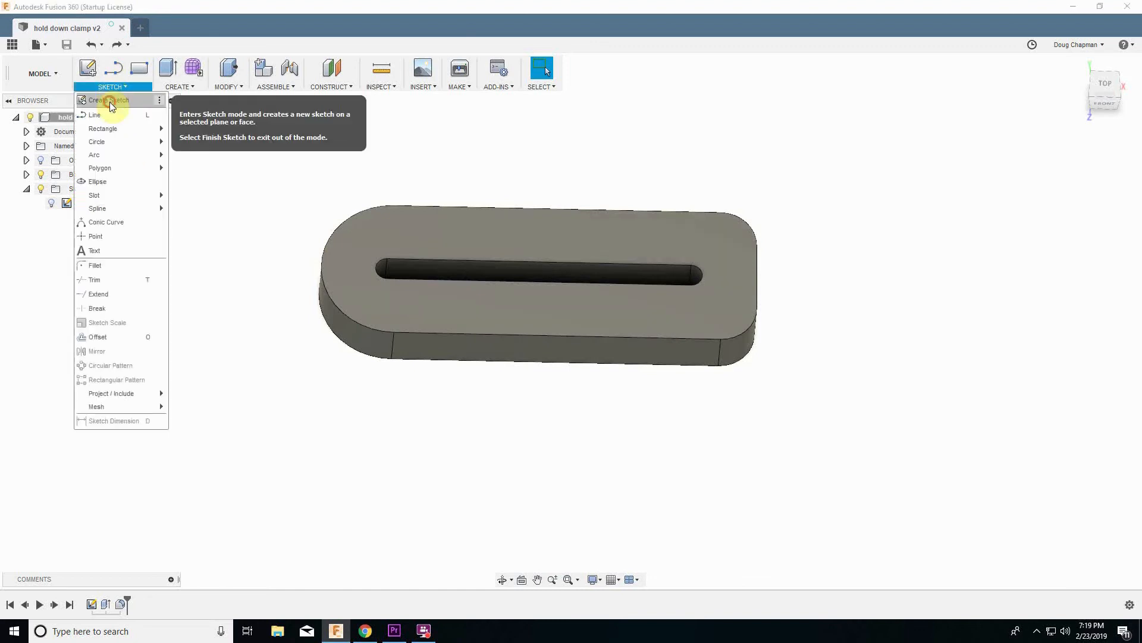
pyautogui.click(109, 101)
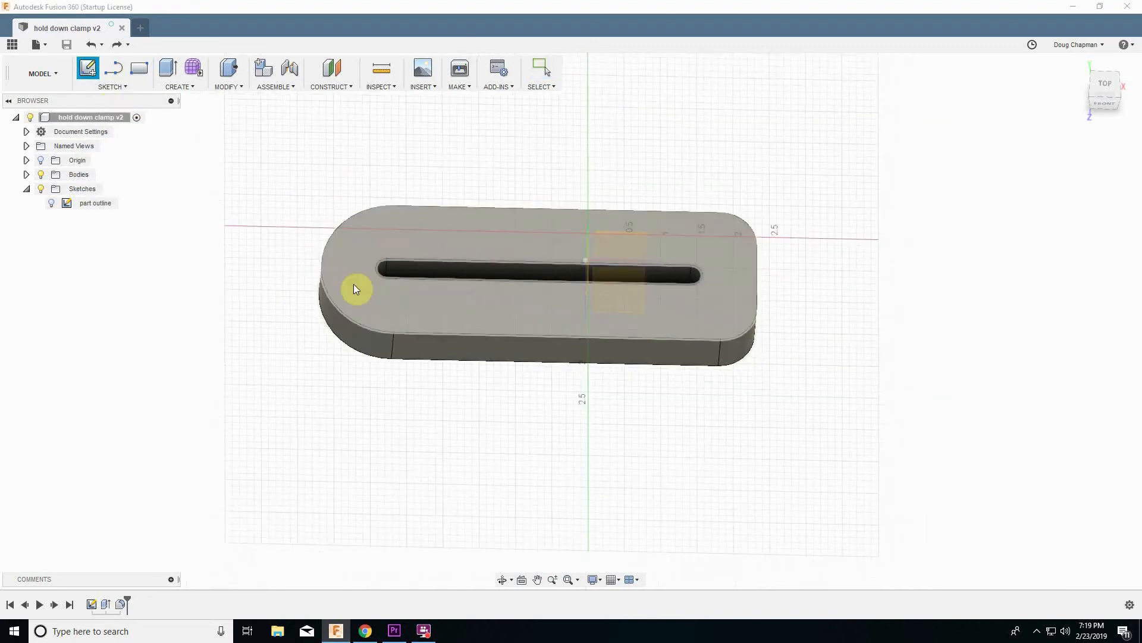
pyautogui.click(432, 305)
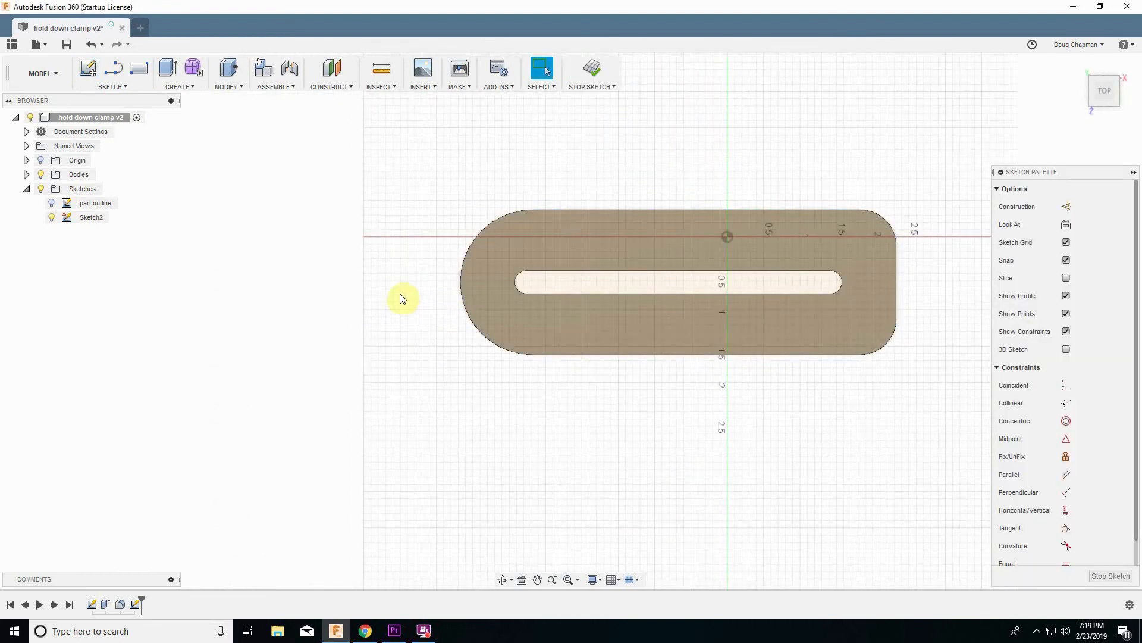
pyautogui.click(43, 177)
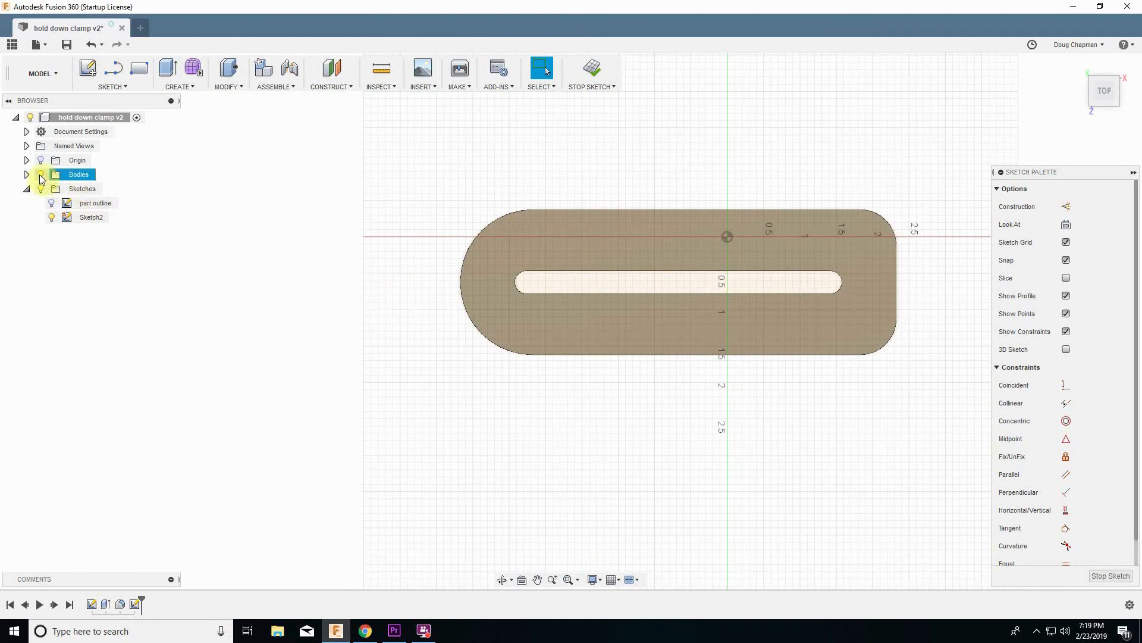
pyautogui.click(40, 175)
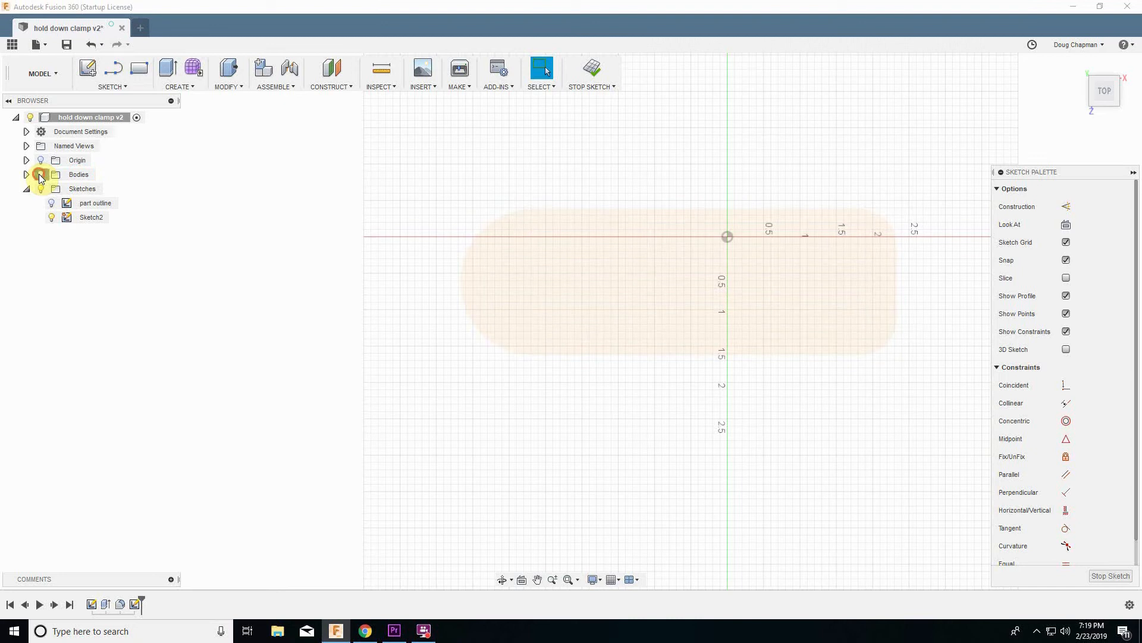
pyautogui.click(40, 175)
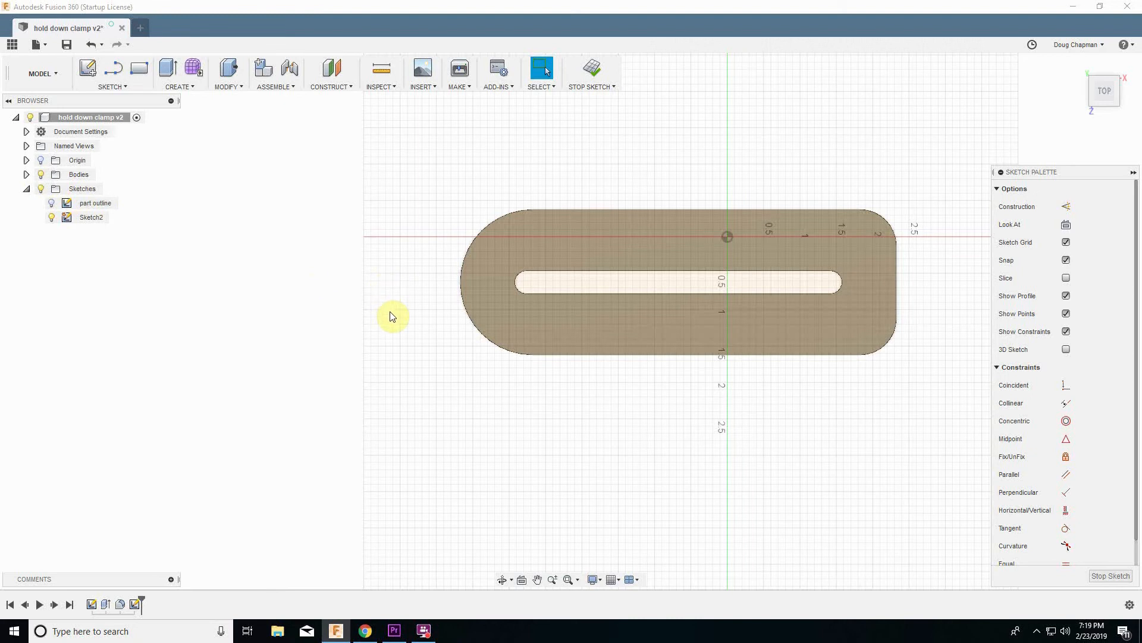
# Project the slot's two end arcs and two straight edges into the sketch with the projection link on
pyautogui.press('p')
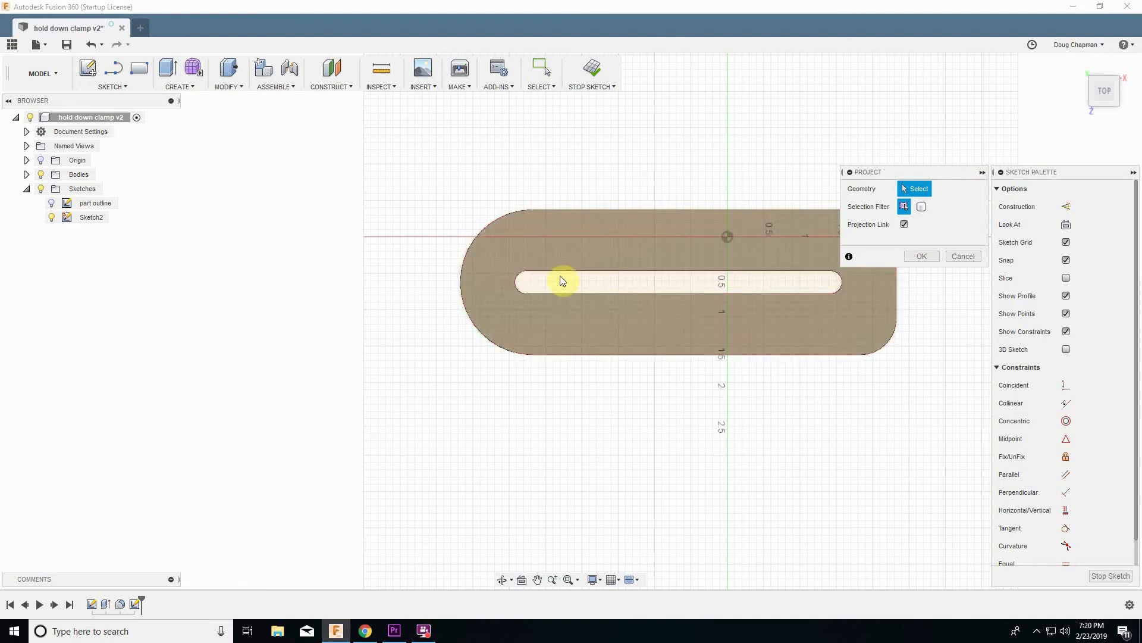
pyautogui.click(517, 282)
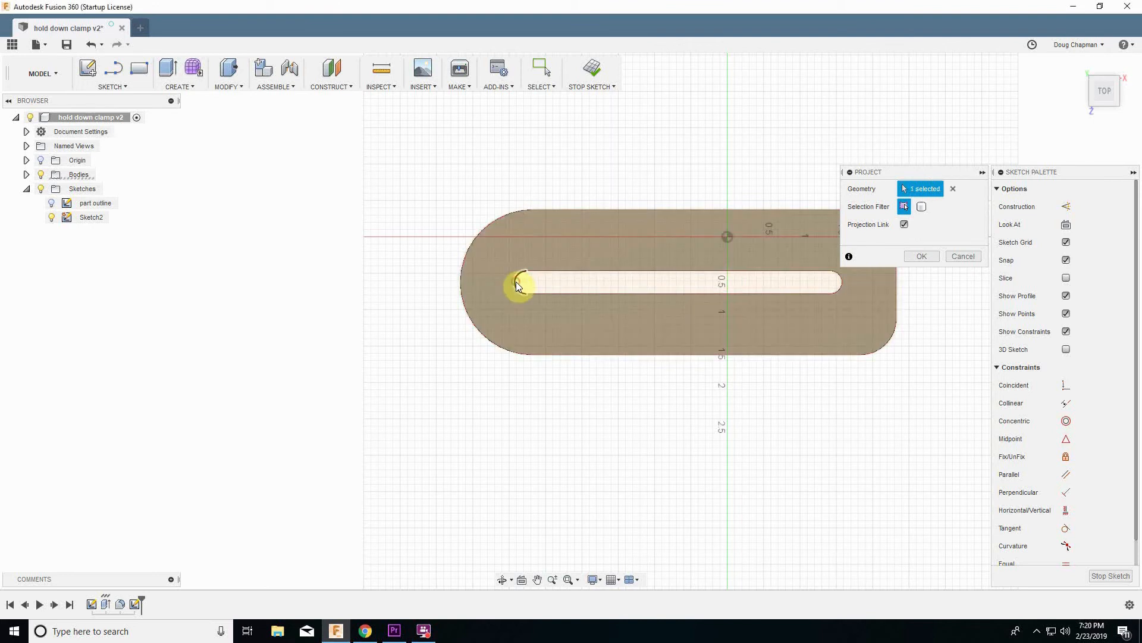
pyautogui.click(555, 293)
pyautogui.click(548, 275)
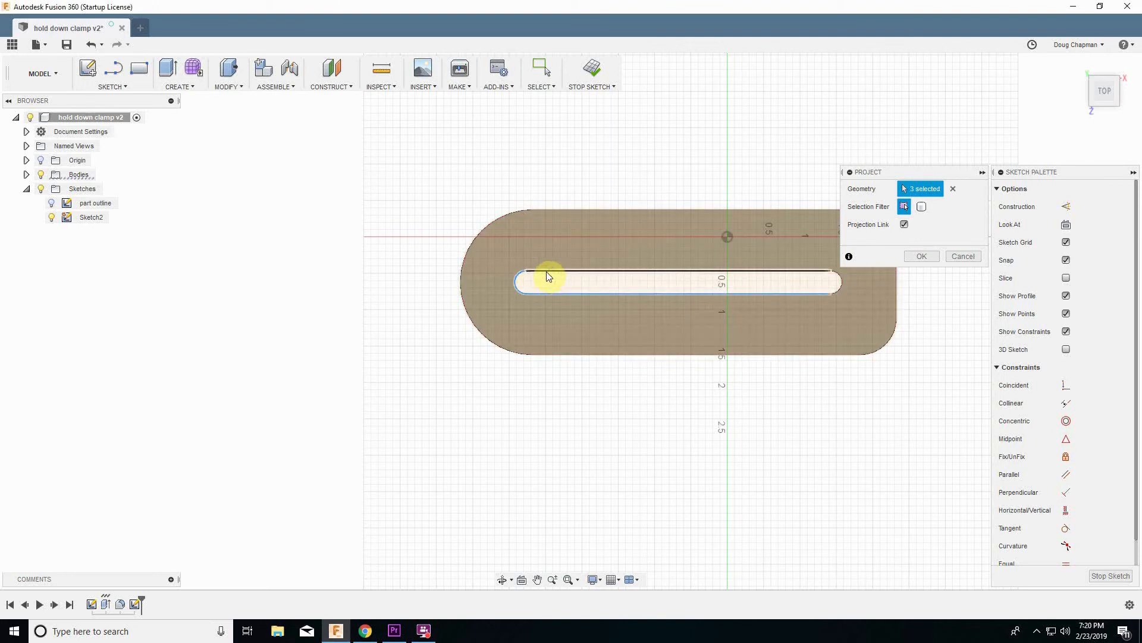
pyautogui.click(840, 282)
pyautogui.click(921, 256)
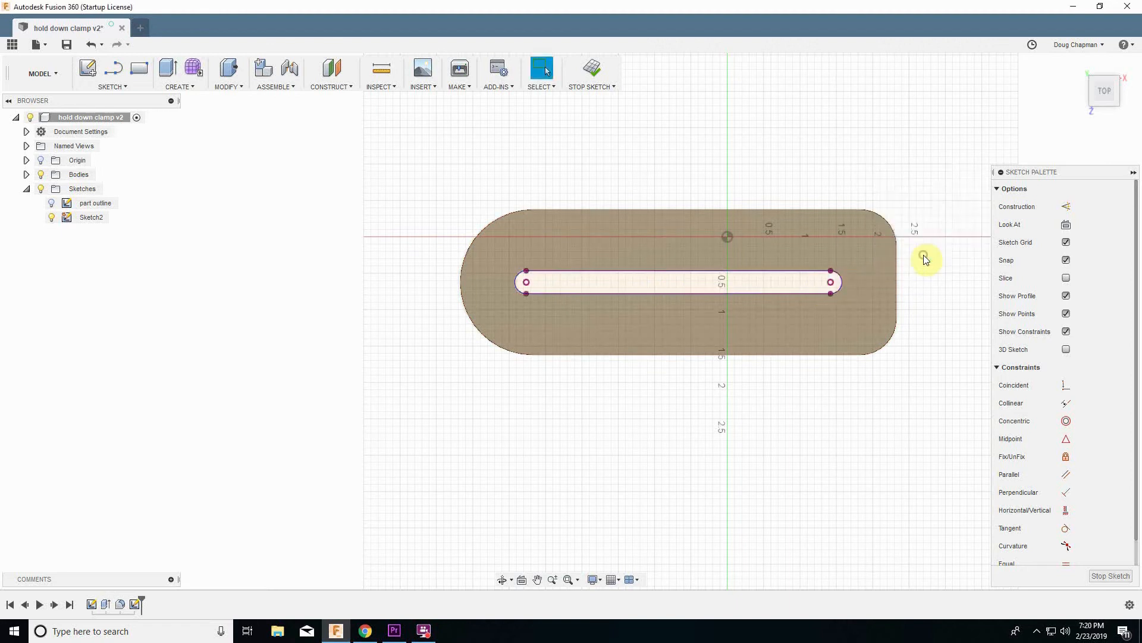
# Hide the bodies and sketch a circle outside the clamp outline, above its fully rounded end
pyautogui.click(40, 174)
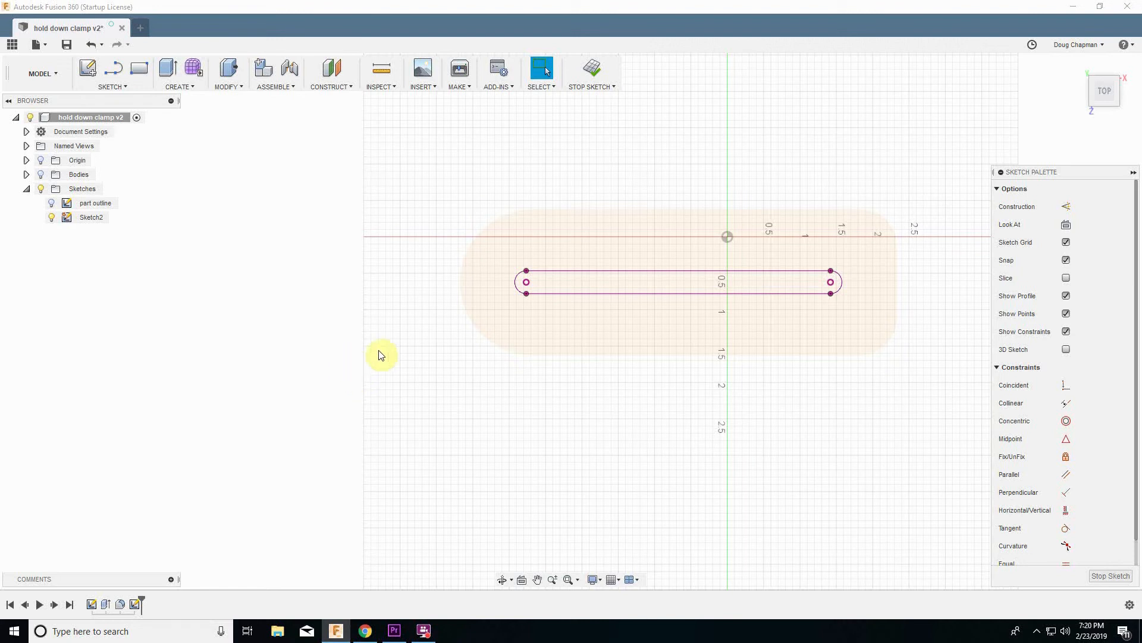
pyautogui.click(834, 283)
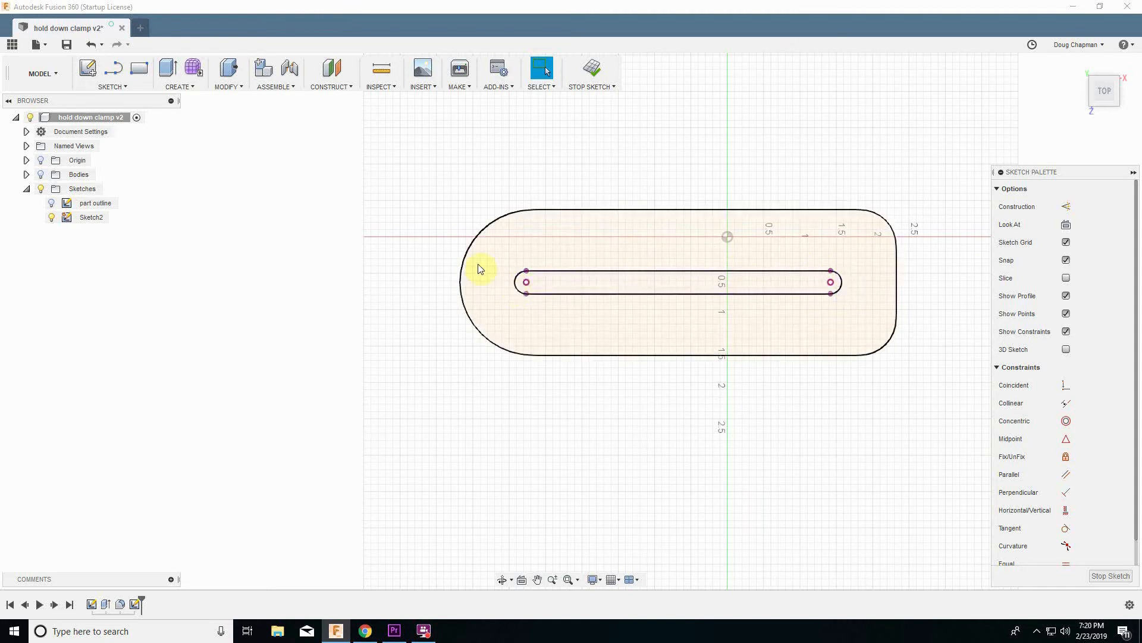
pyautogui.press('c')
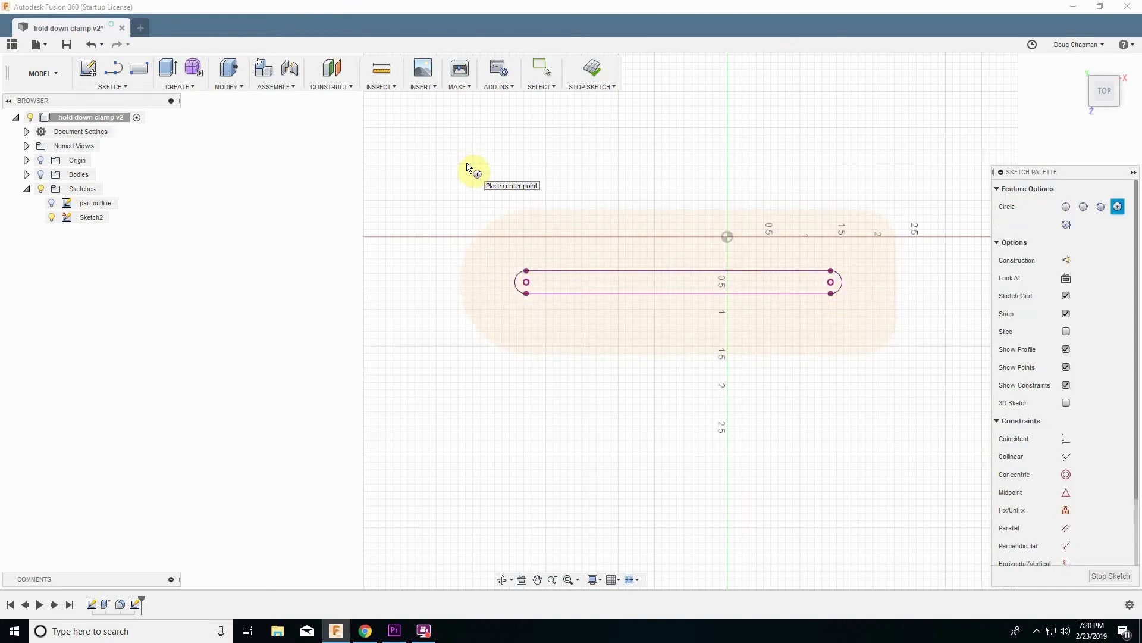
pyautogui.click(482, 167)
pyautogui.click(498, 186)
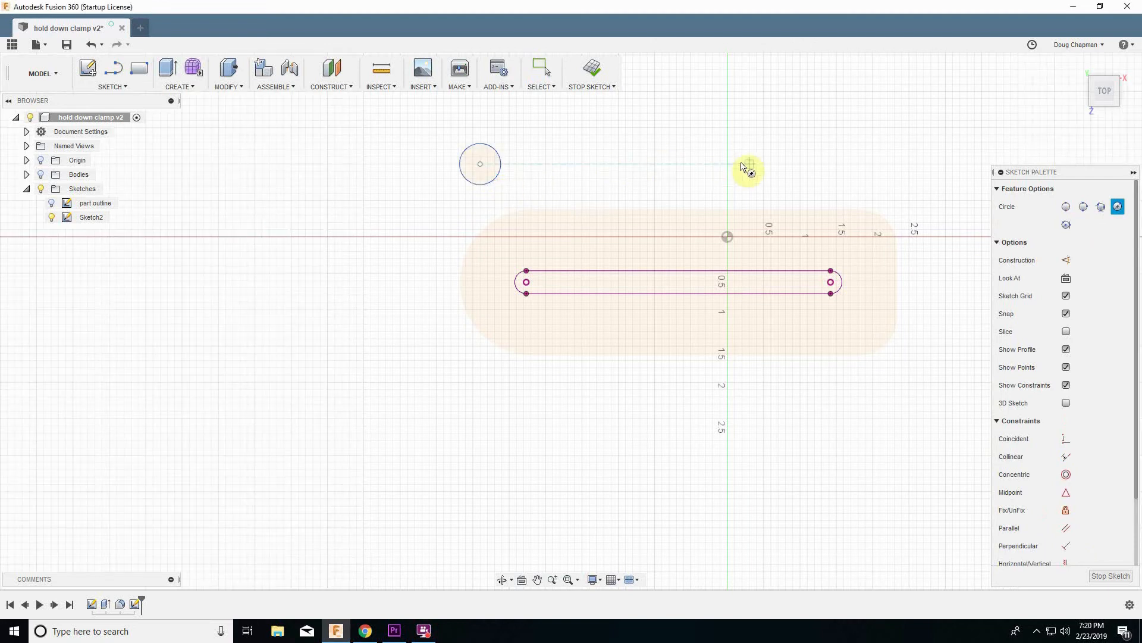
# Sketch a second circle above the outline near its square end and dimension both circles to a 0.7 in diameter
pyautogui.click(786, 179)
pyautogui.click(806, 195)
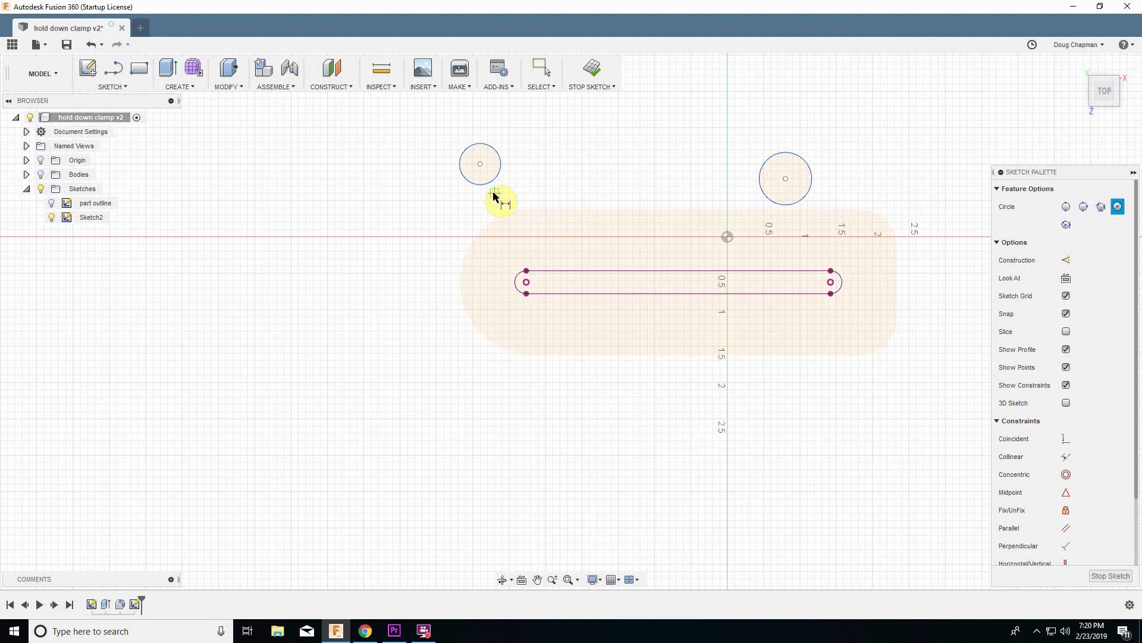
pyautogui.press('d')
pyautogui.click(488, 184)
pyautogui.click(517, 190)
pyautogui.write('.7')
pyautogui.press('Return')
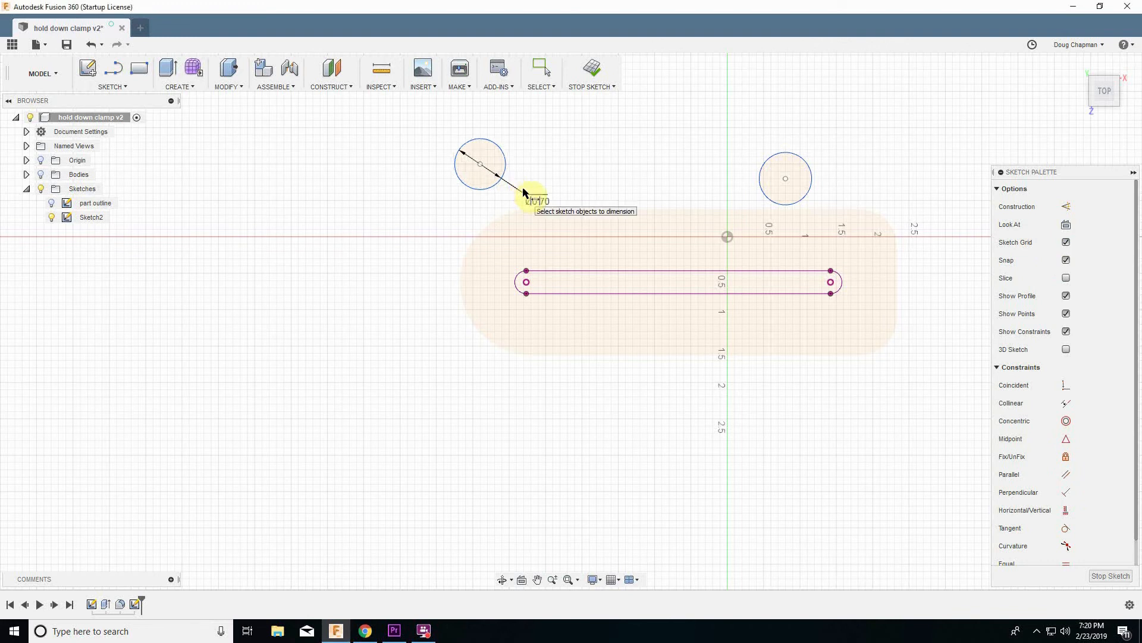
pyautogui.click(809, 193)
pyautogui.click(834, 195)
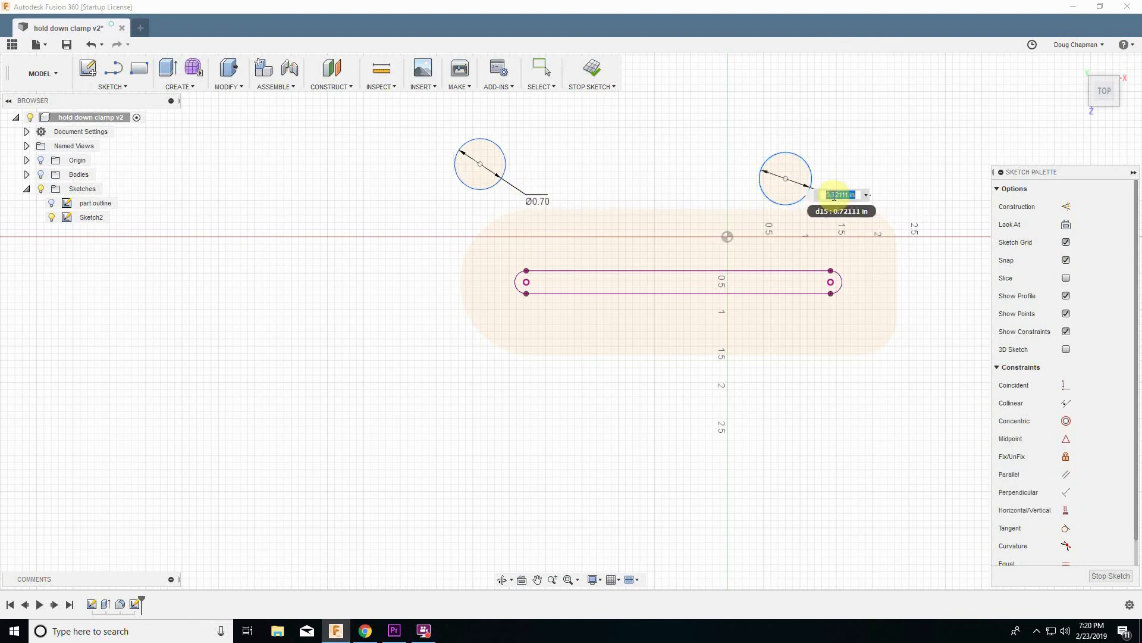
pyautogui.write('.7')
pyautogui.press('Return')
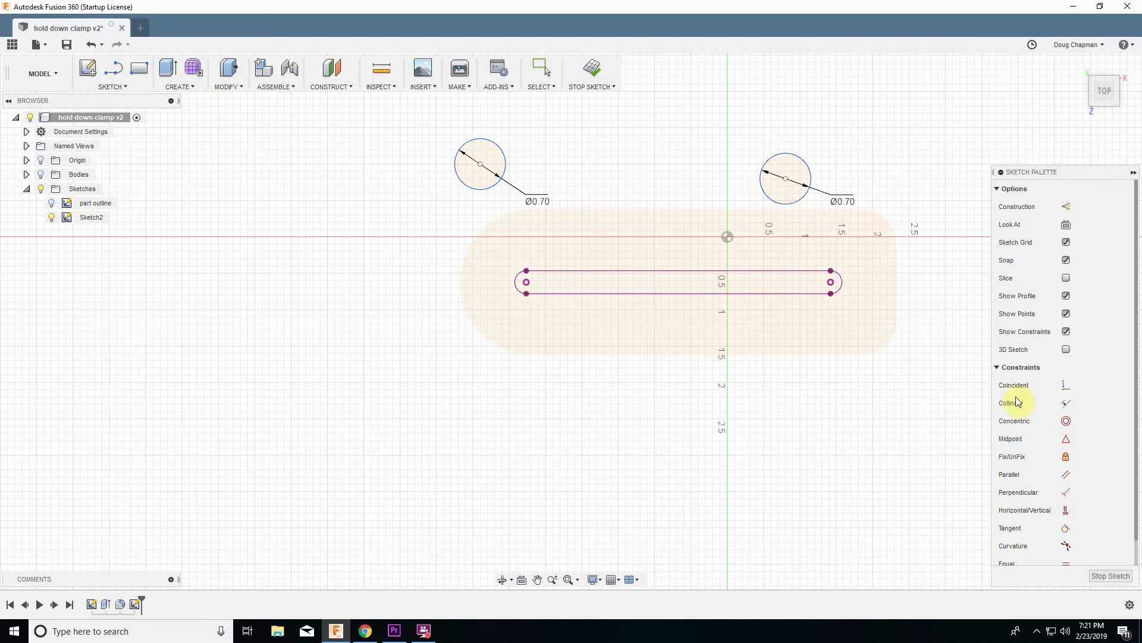
# Make each circle's centre coincident with the centre of the slot's end arc on its own side
pyautogui.click(1066, 388)
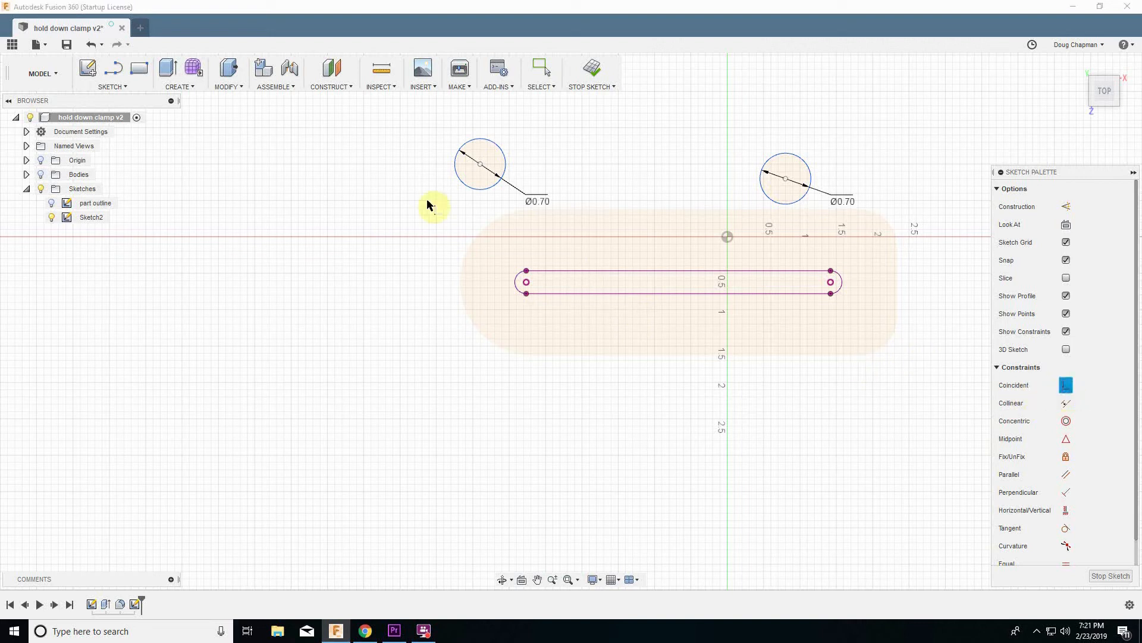
pyautogui.click(480, 165)
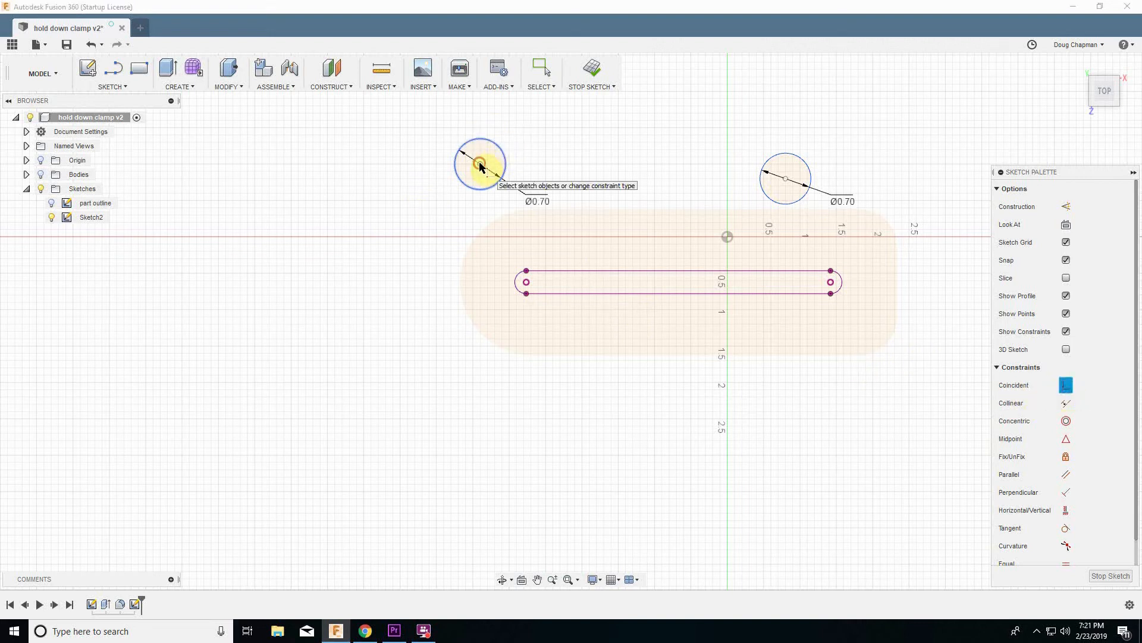
pyautogui.click(526, 283)
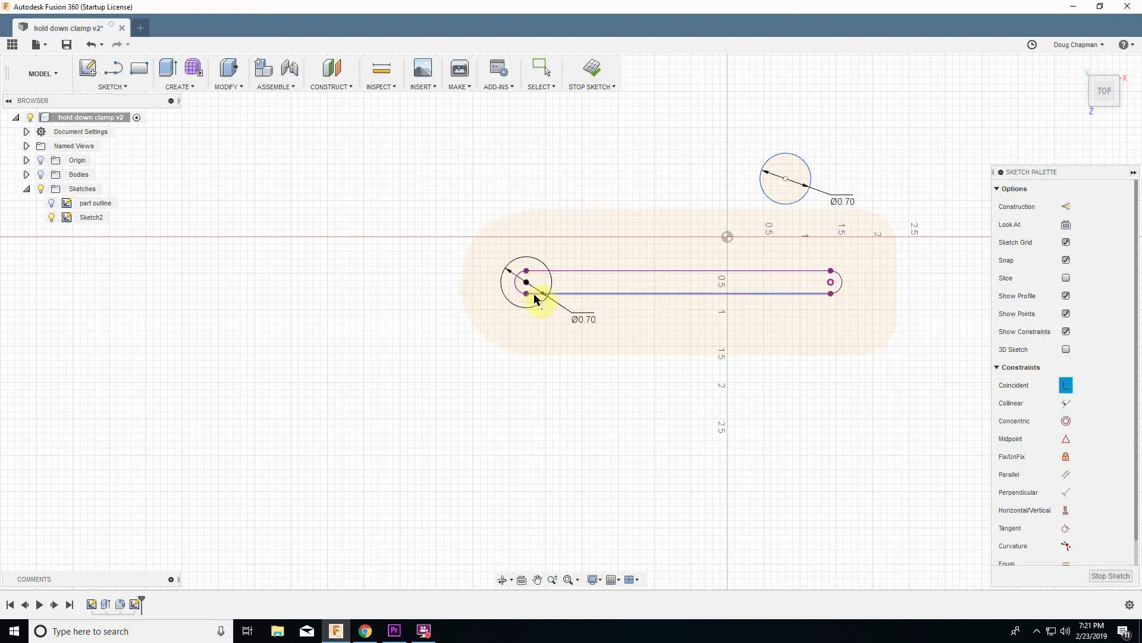
pyautogui.click(785, 180)
pyautogui.click(830, 282)
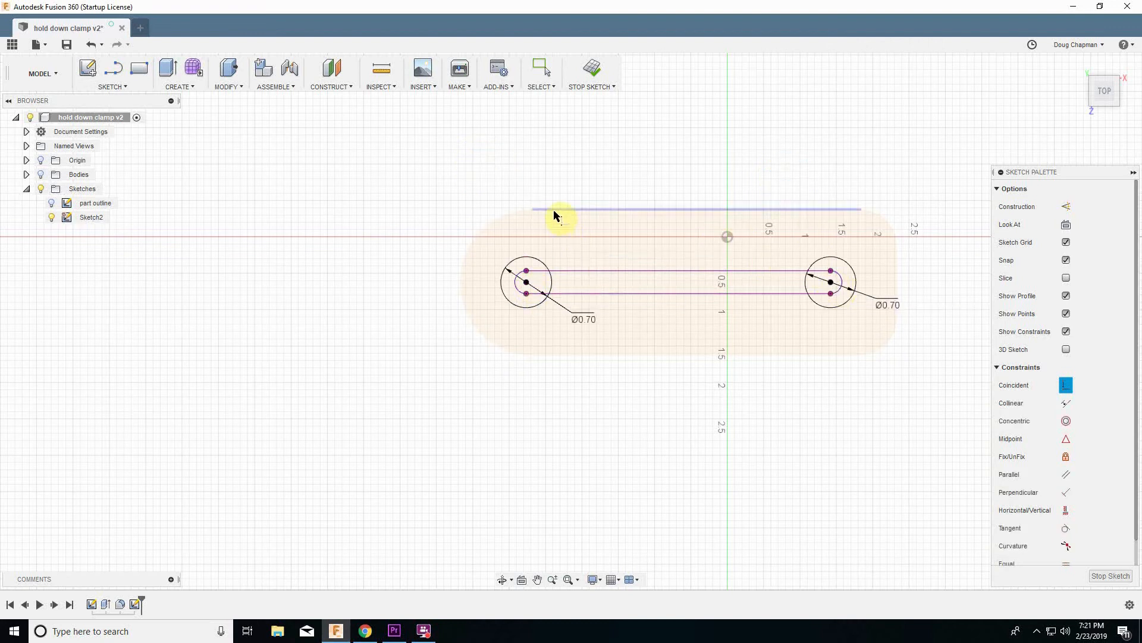
# Sketch two separate slanted lines running lengthwise, one above the clamp outline and one below it
pyautogui.press('l')
pyautogui.click(527, 185)
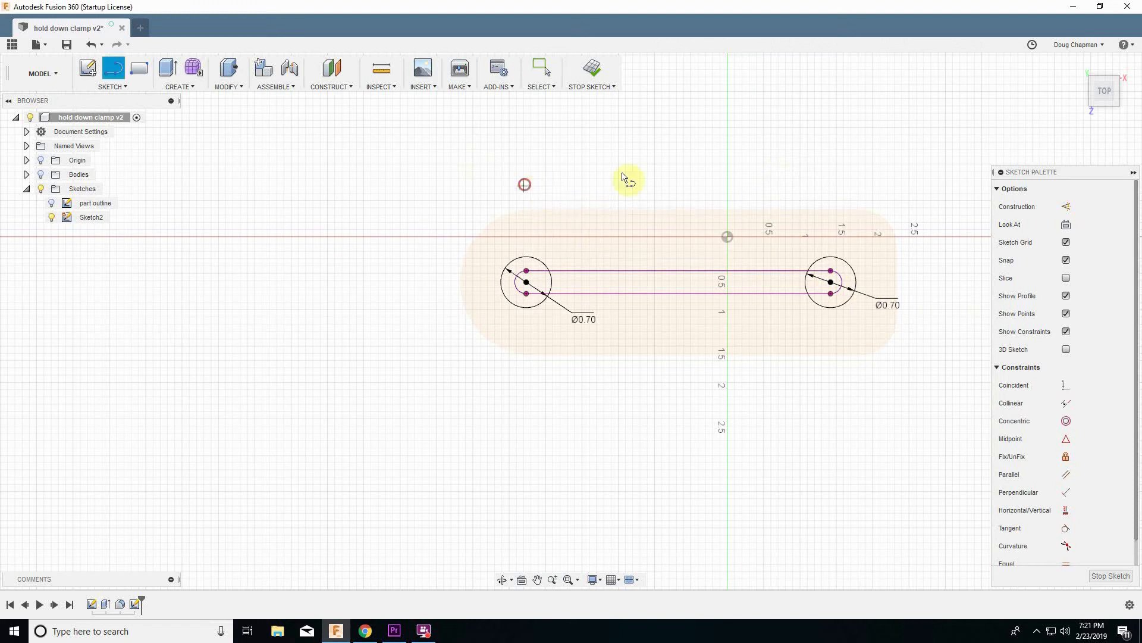
pyautogui.click(858, 149)
pyautogui.click(862, 181)
pyautogui.click(565, 398)
pyautogui.click(800, 418)
pyautogui.click(796, 445)
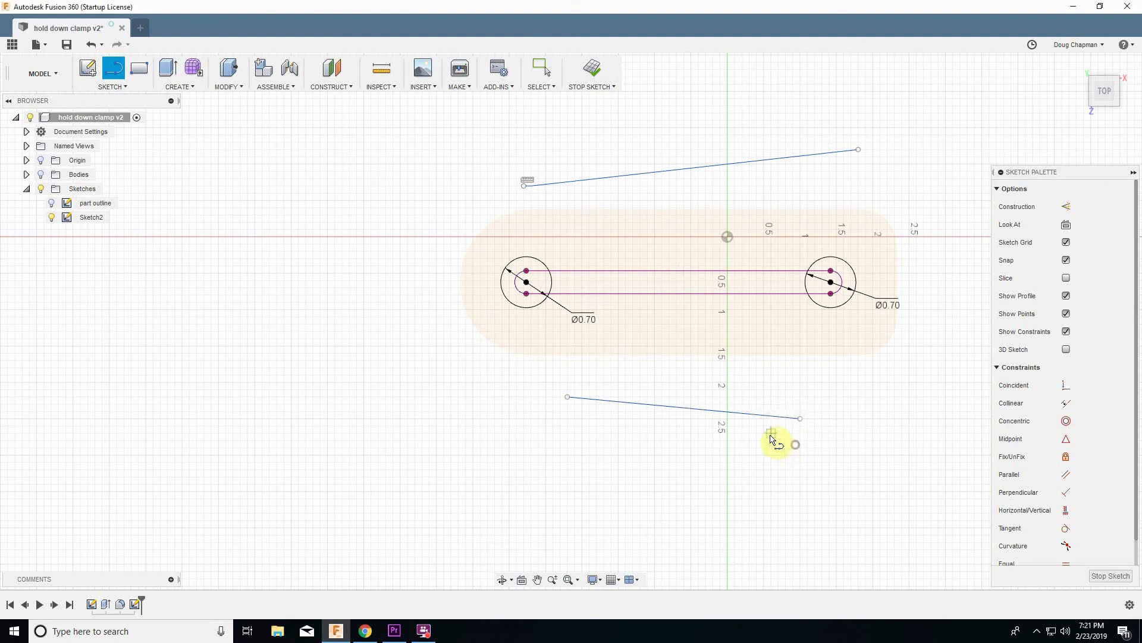
# Make the lower line's two endpoints coincident with the two 0.7 in circles
pyautogui.click(1066, 385)
pyautogui.click(800, 419)
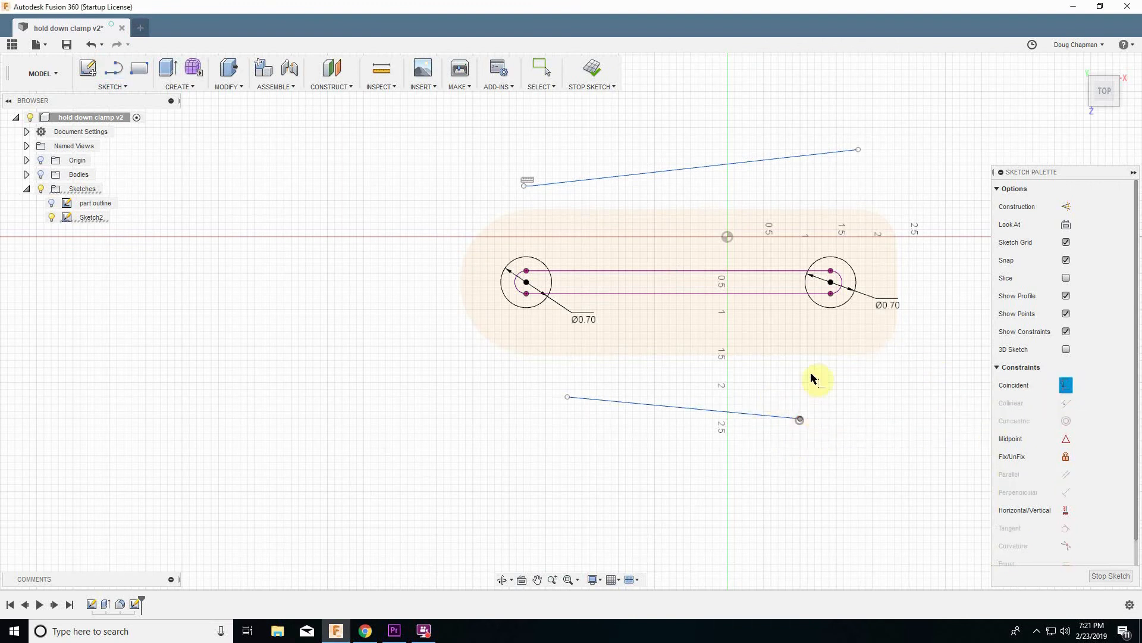
pyautogui.click(828, 308)
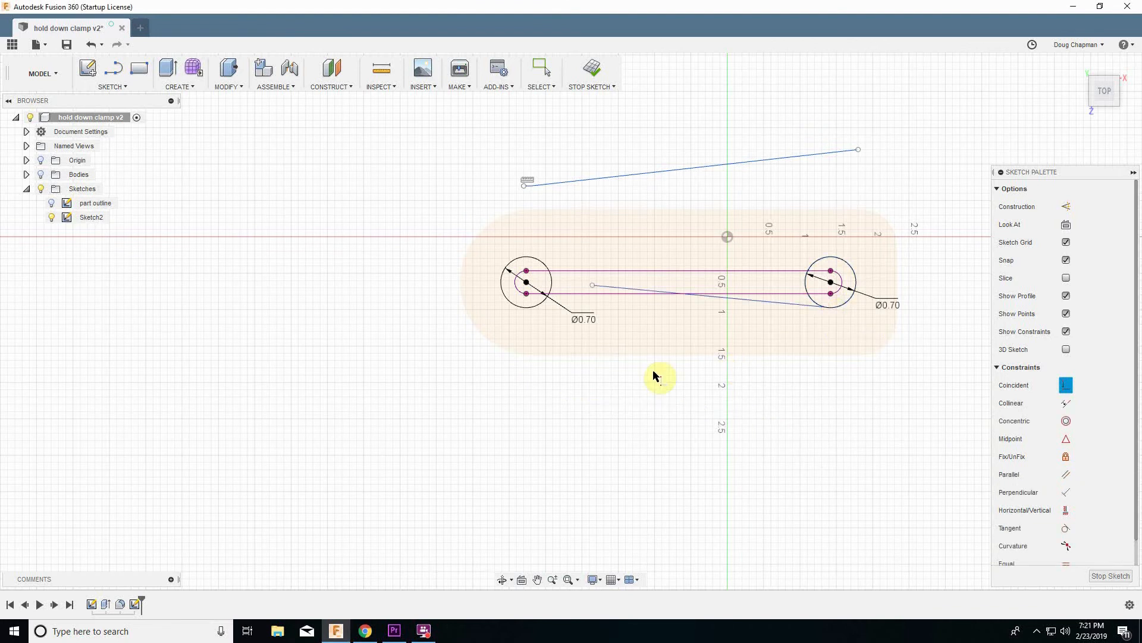
pyautogui.click(592, 285)
pyautogui.click(552, 290)
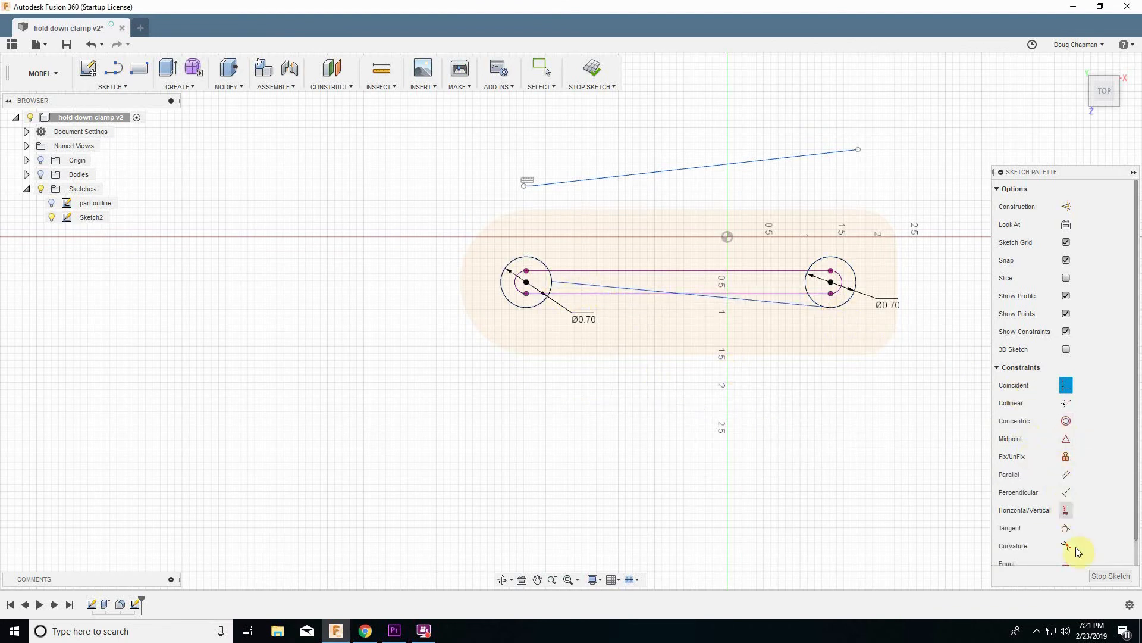
# Apply a tangent constraint between the lower line and each of the two circles
pyautogui.click(1067, 528)
pyautogui.click(794, 303)
pyautogui.click(809, 298)
pyautogui.click(587, 292)
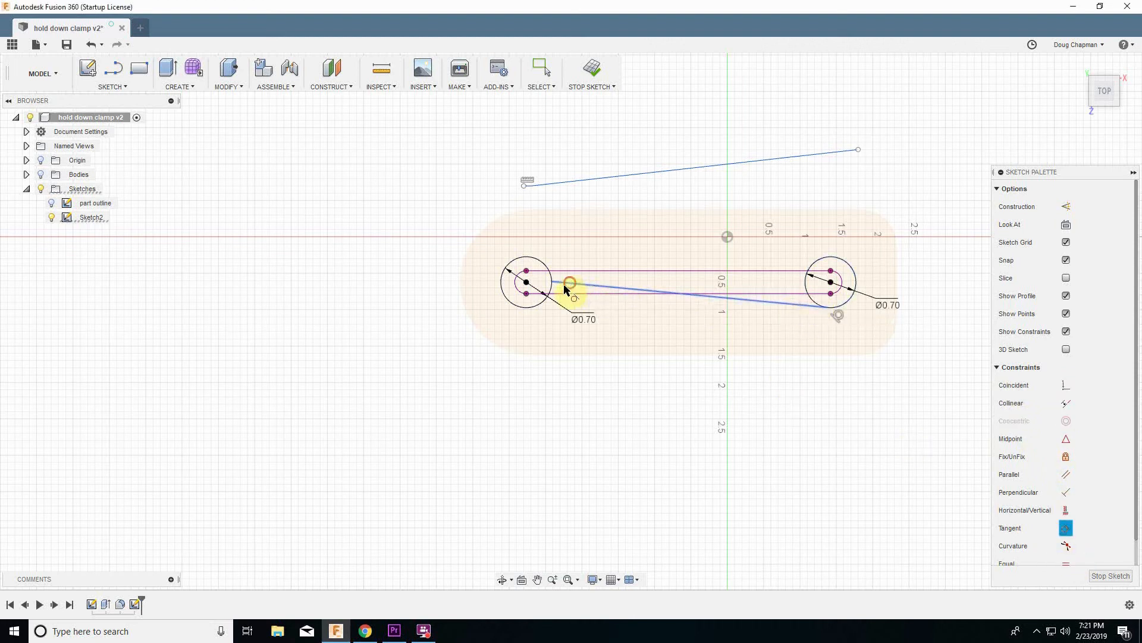
pyautogui.click(549, 289)
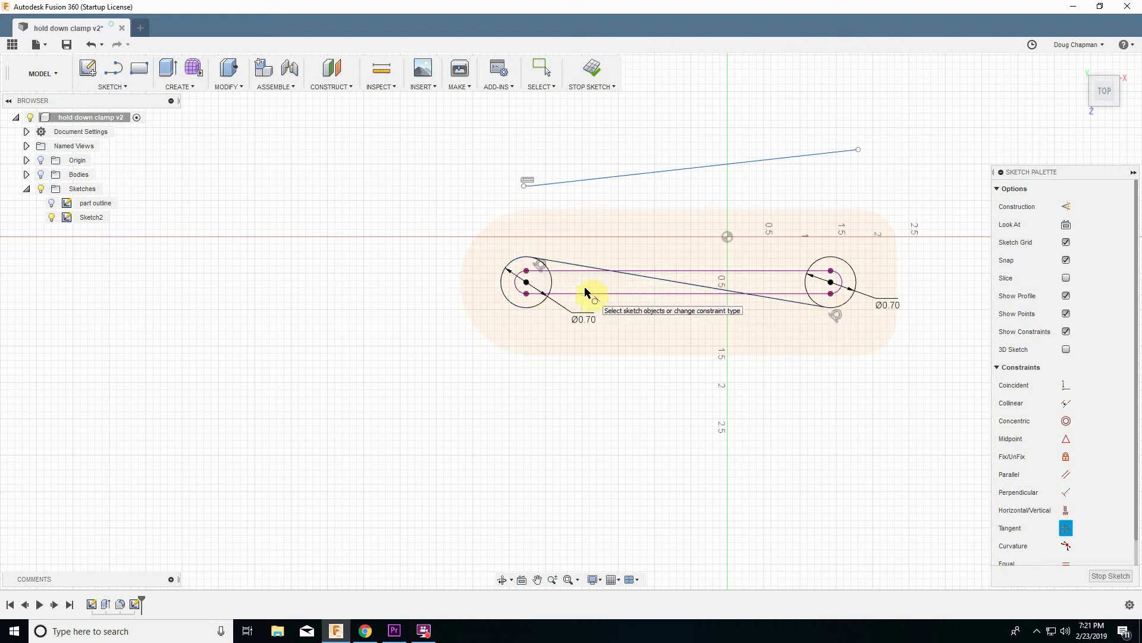
pyautogui.press('Escape')
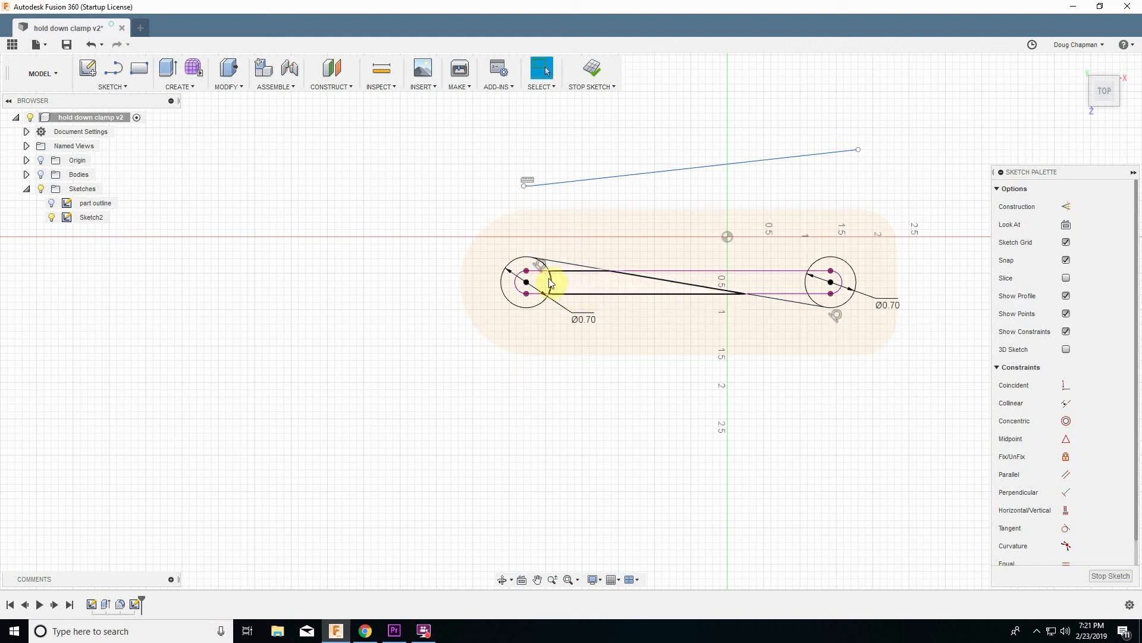
# Remove the line's tangency at the rounded-end circle, move that endpoint to the circle's lower side and make the line tangent there again
pyautogui.scroll(5, 543, 253)
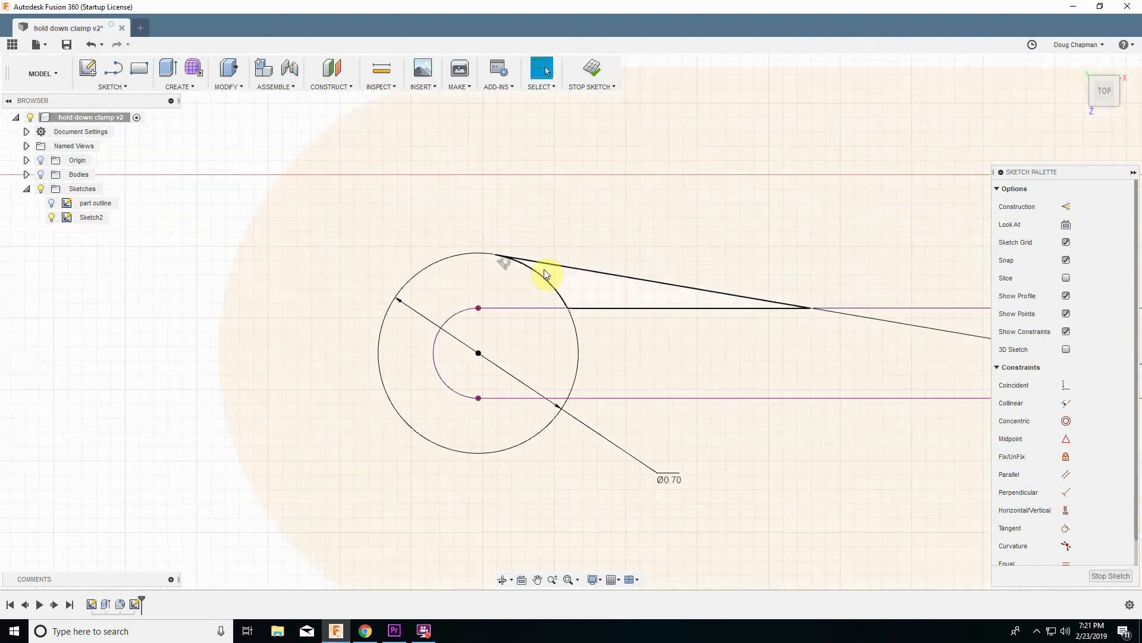
pyautogui.click(511, 260)
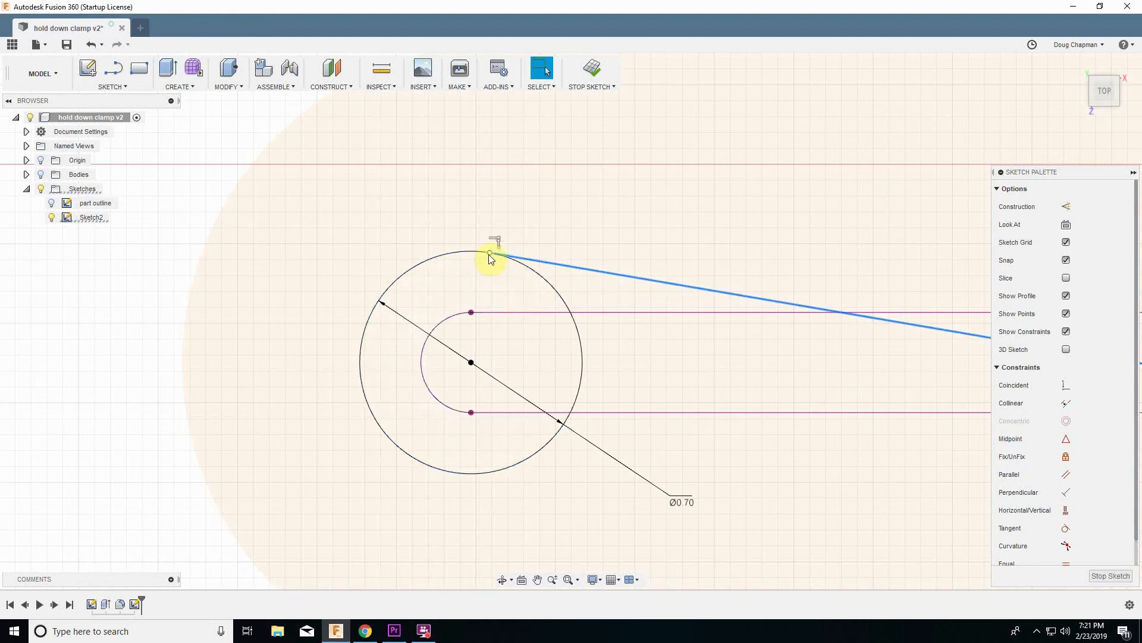
pyautogui.moveTo(495, 260)
pyautogui.mouseDown()
pyautogui.moveTo(564, 308)
pyautogui.moveTo(581, 364)
pyautogui.moveTo(563, 422)
pyautogui.moveTo(525, 473)
pyautogui.moveTo(511, 473)
pyautogui.mouseUp()
pyautogui.scroll(-5, 332, 347)
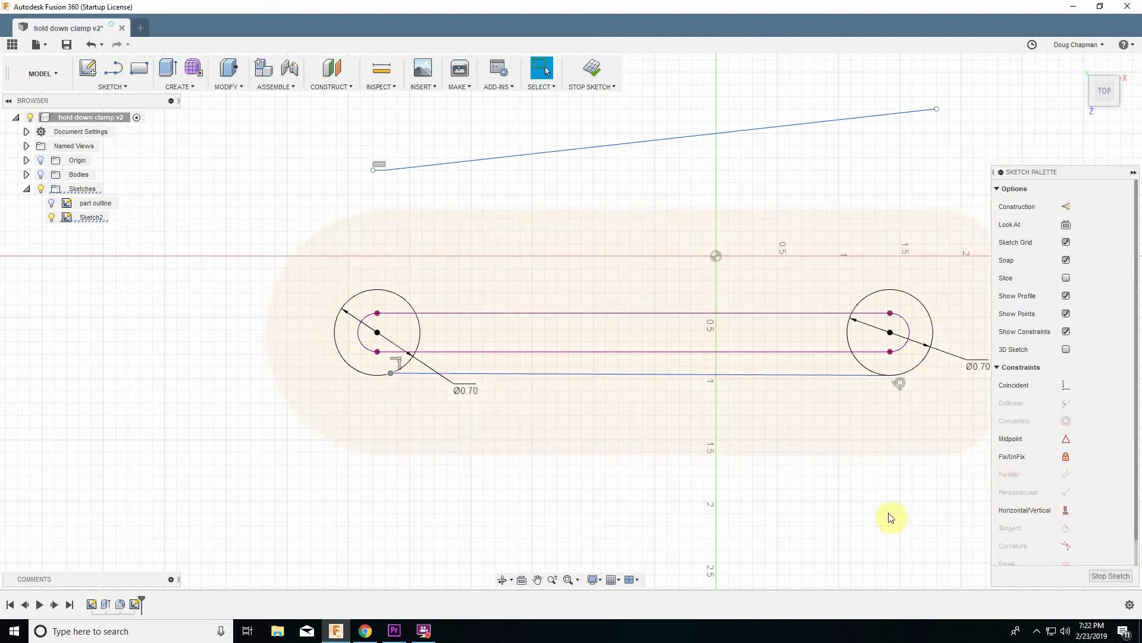
pyautogui.click(811, 489)
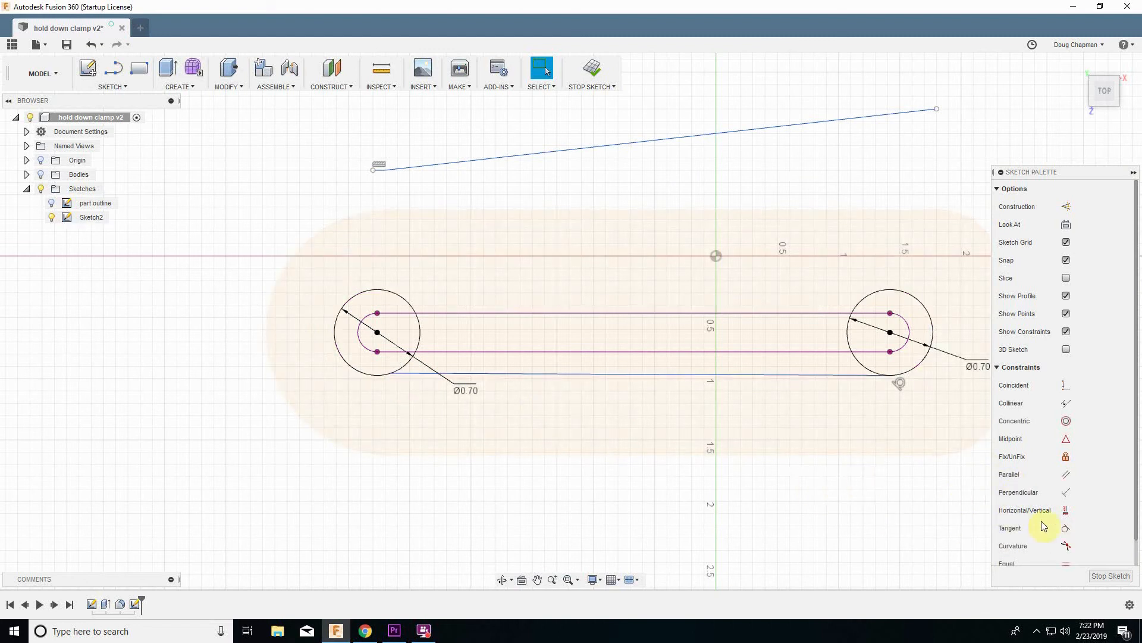
pyautogui.click(1066, 528)
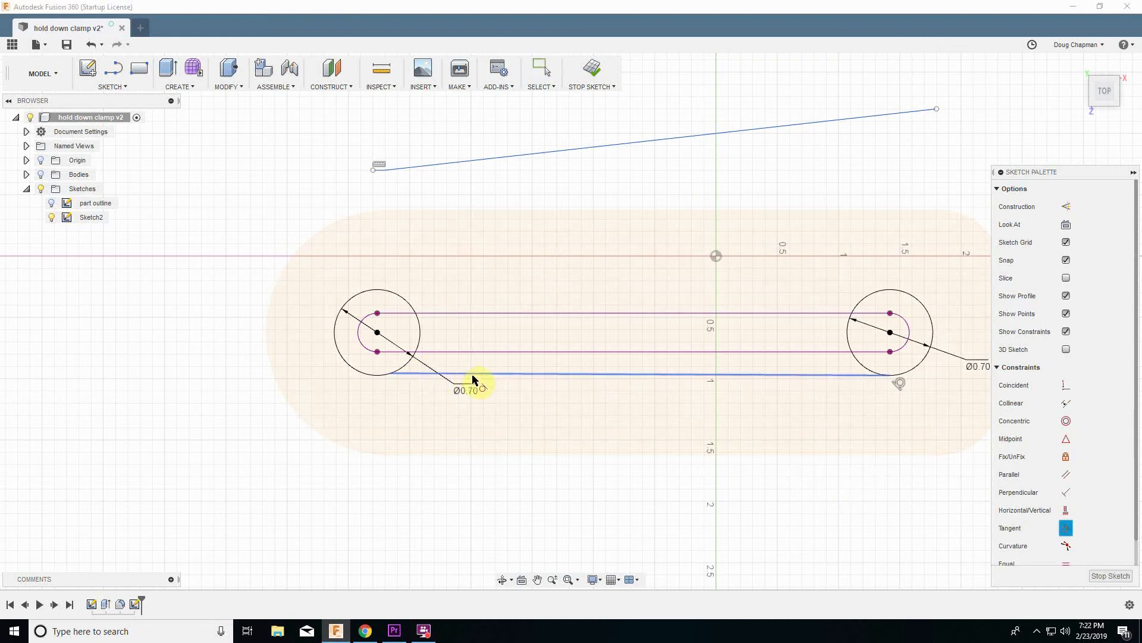
pyautogui.click(420, 340)
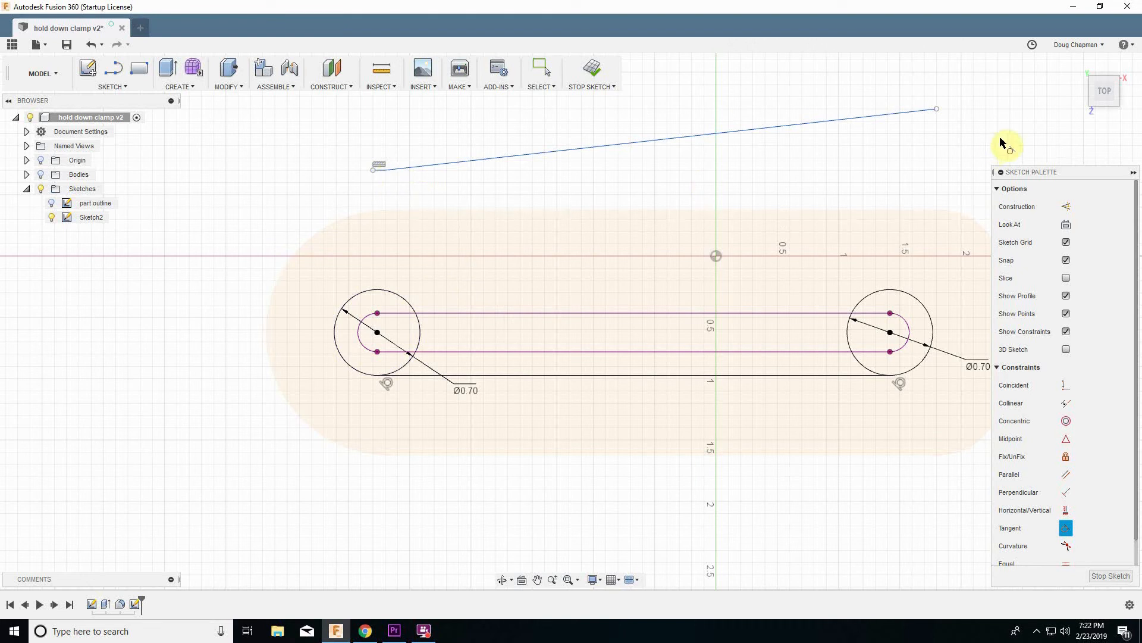
# Constrain the upper line tangent to both circles and make its endpoints coincident with them to close the outer slot shape
pyautogui.click(388, 169)
pyautogui.click(381, 291)
pyautogui.click(912, 295)
pyautogui.click(1066, 385)
pyautogui.click(956, 289)
pyautogui.click(923, 302)
pyautogui.click(400, 291)
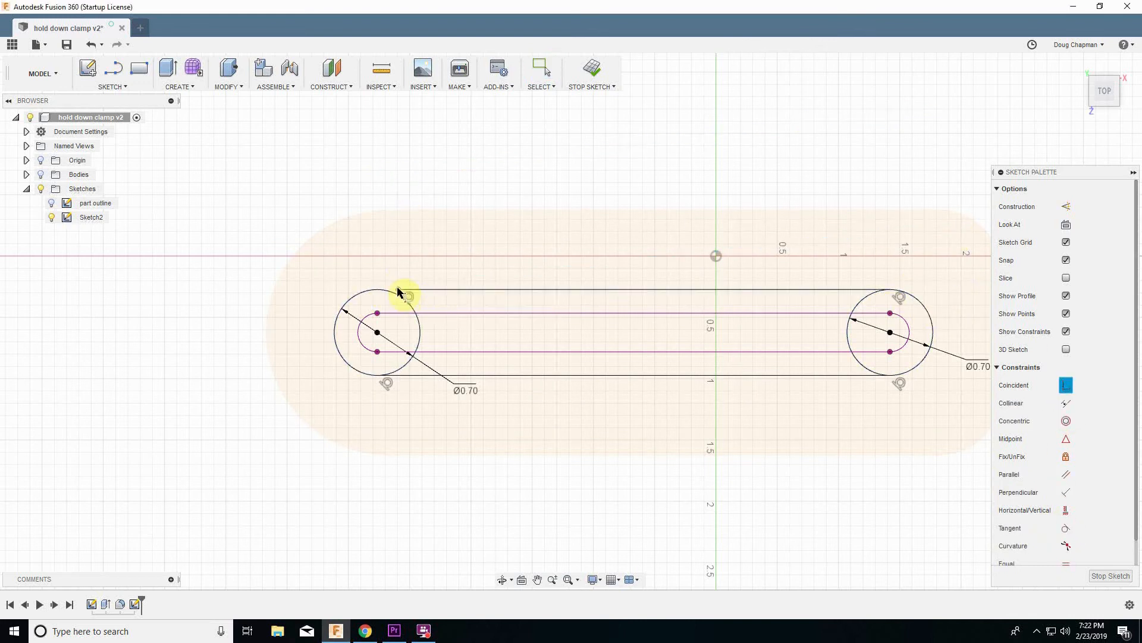
pyautogui.click(397, 296)
pyautogui.scroll(-1, 214, 333)
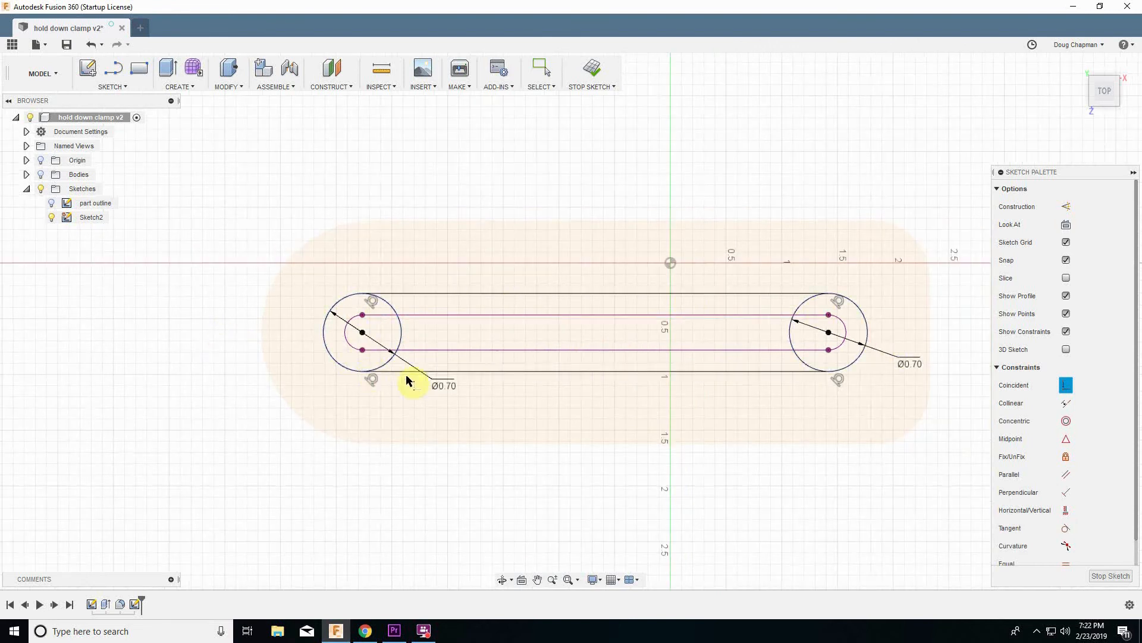
# Finish the sketch and show the bodies again
pyautogui.click(591, 69)
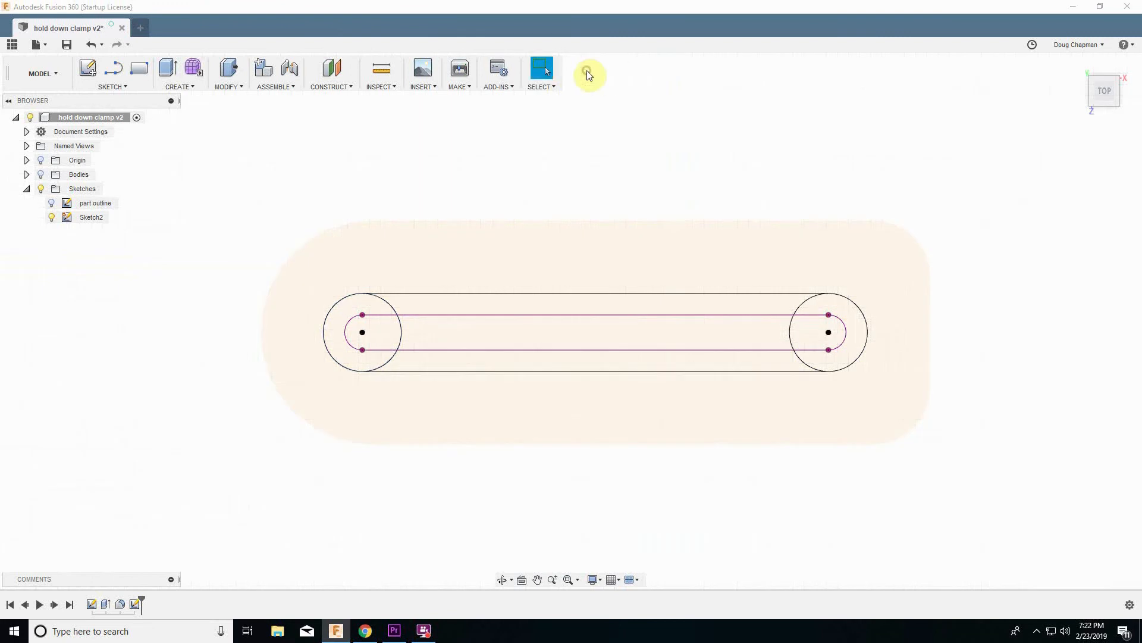
pyautogui.click(42, 175)
pyautogui.keyDown('shift'); pyautogui.moveTo(166, 280); pyautogui.dragTo(169, 278, button='middle'); pyautogui.keyUp('shift')
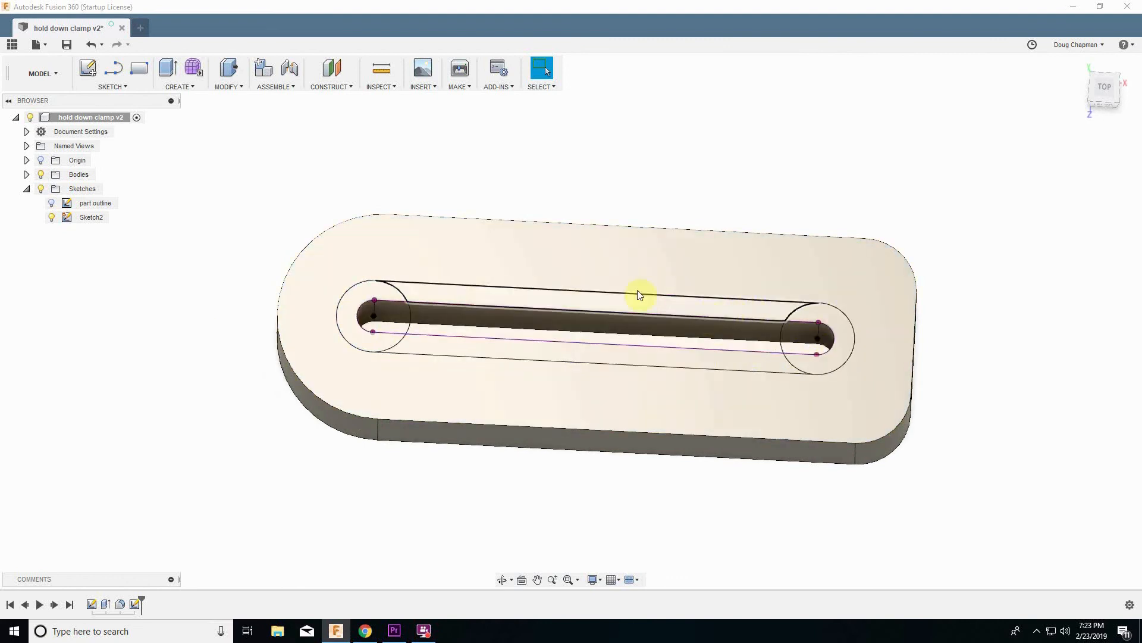
# Use Press Pull on the four profile regions surrounding the slot to cut a recess into the body at a distance of -ply/3
pyautogui.click(226, 87)
pyautogui.click(233, 100)
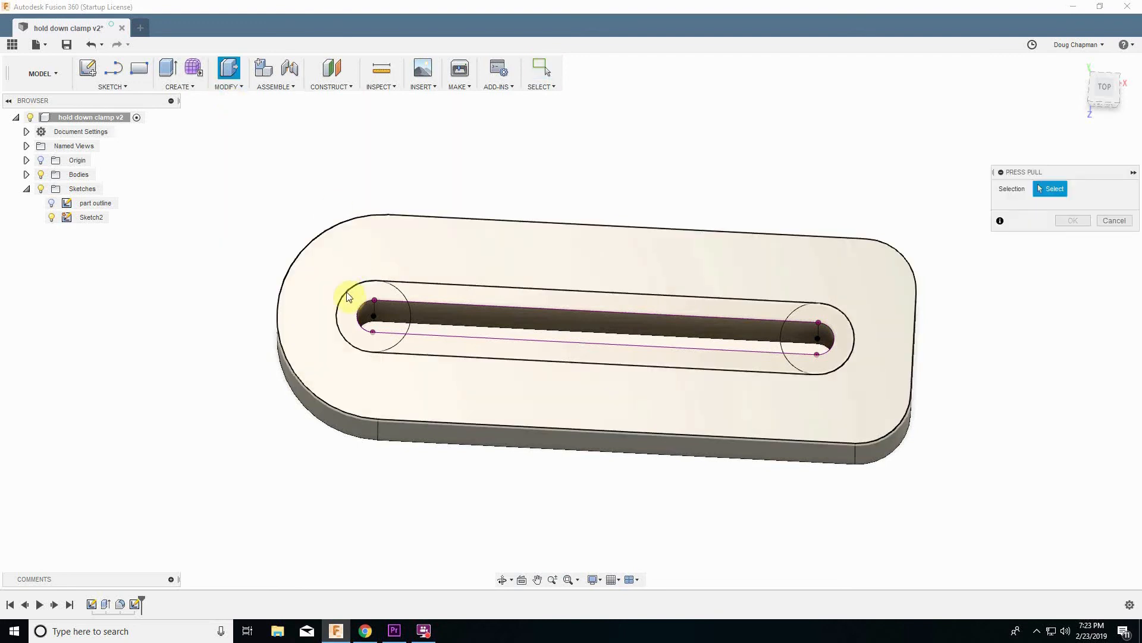
pyautogui.click(352, 307)
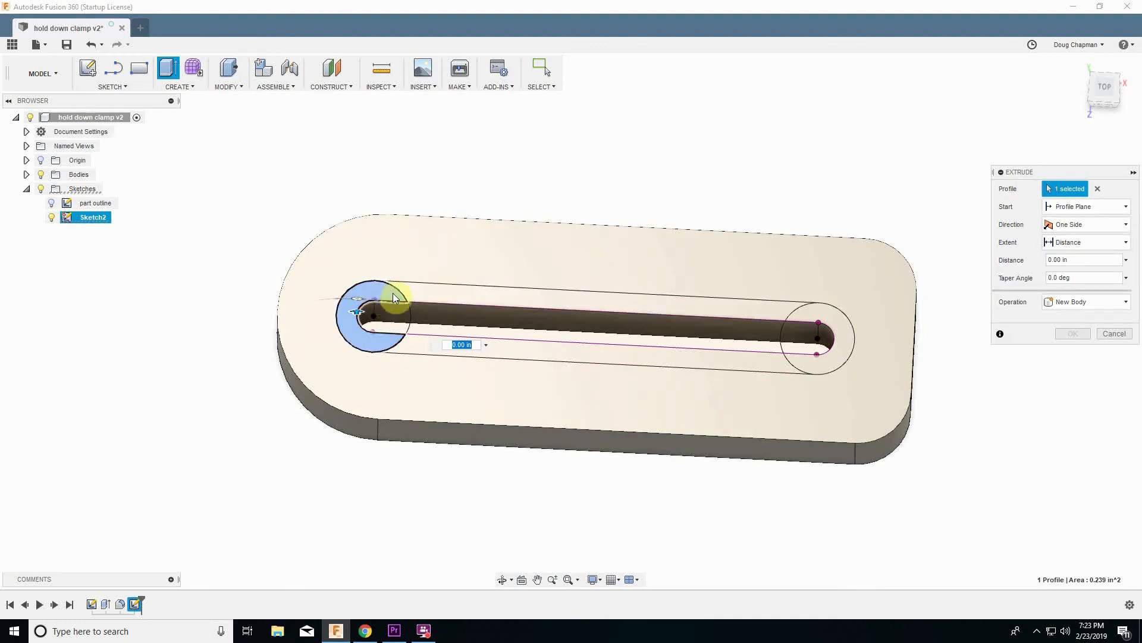
pyautogui.click(458, 351)
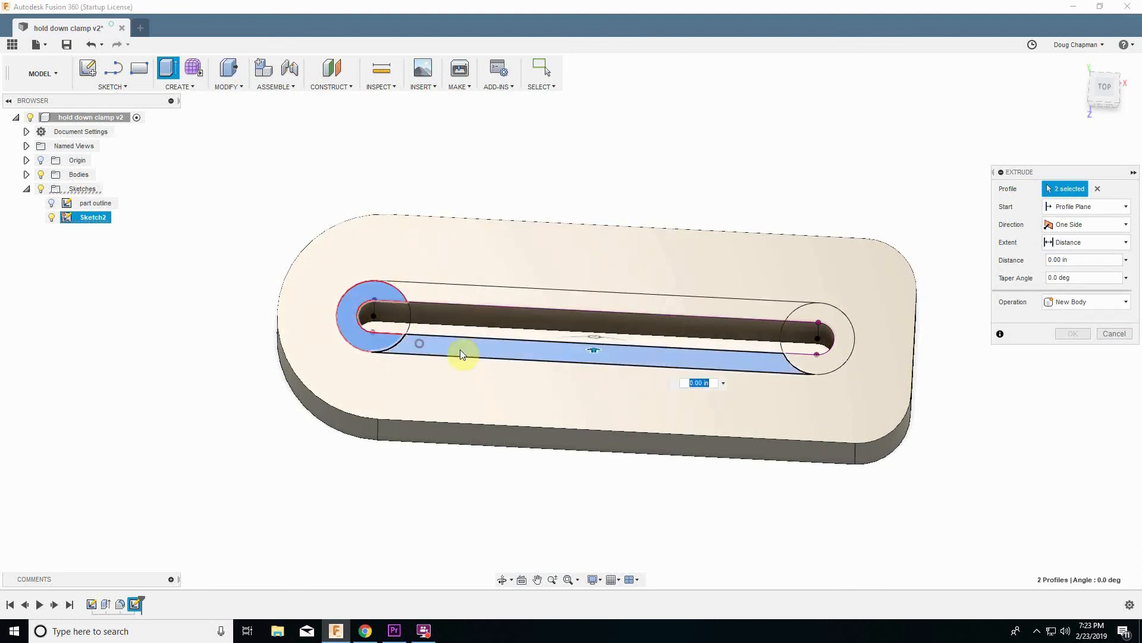
pyautogui.click(806, 358)
pyautogui.click(737, 313)
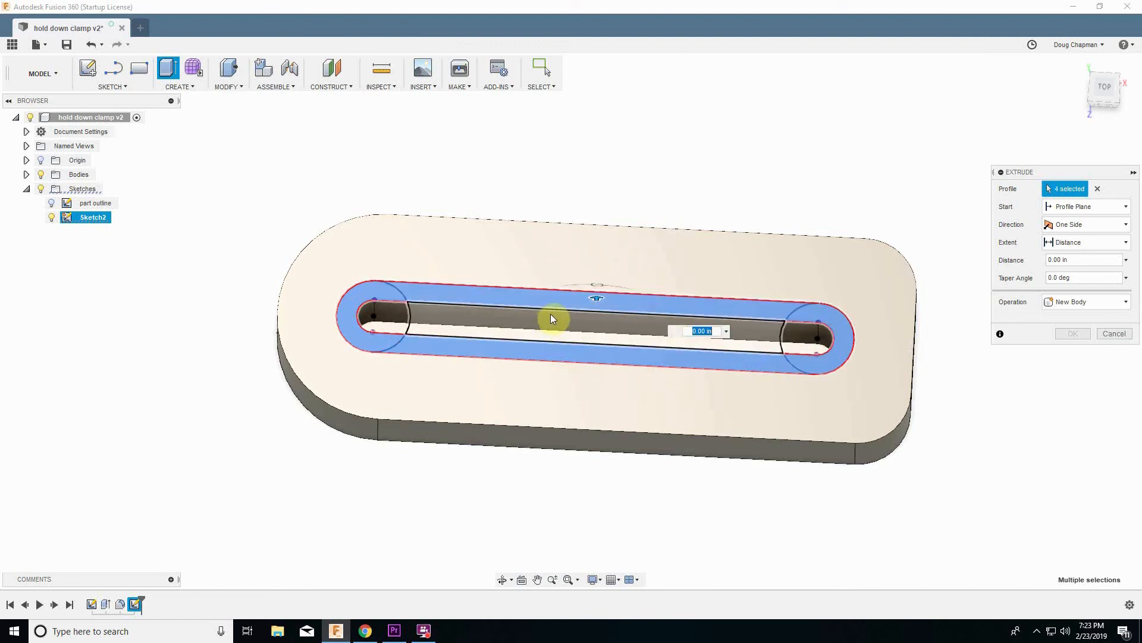
pyautogui.keyDown('shift'); pyautogui.moveTo(538, 311); pyautogui.dragTo(570, 314, button='middle'); pyautogui.keyUp('shift')
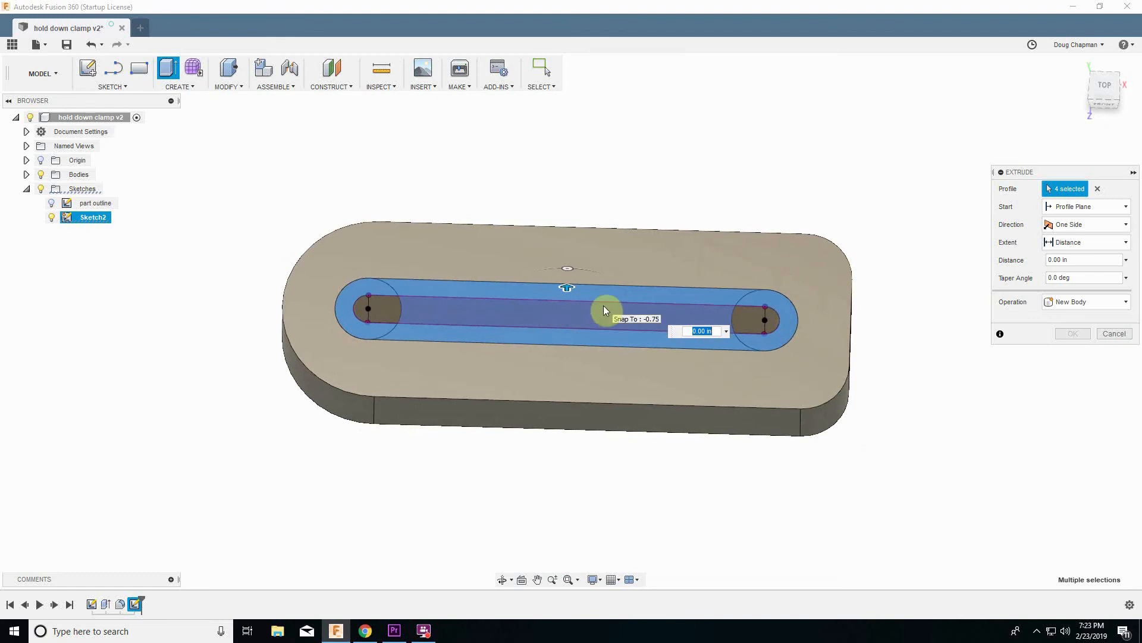
pyautogui.write('-')
pyautogui.write('.5')
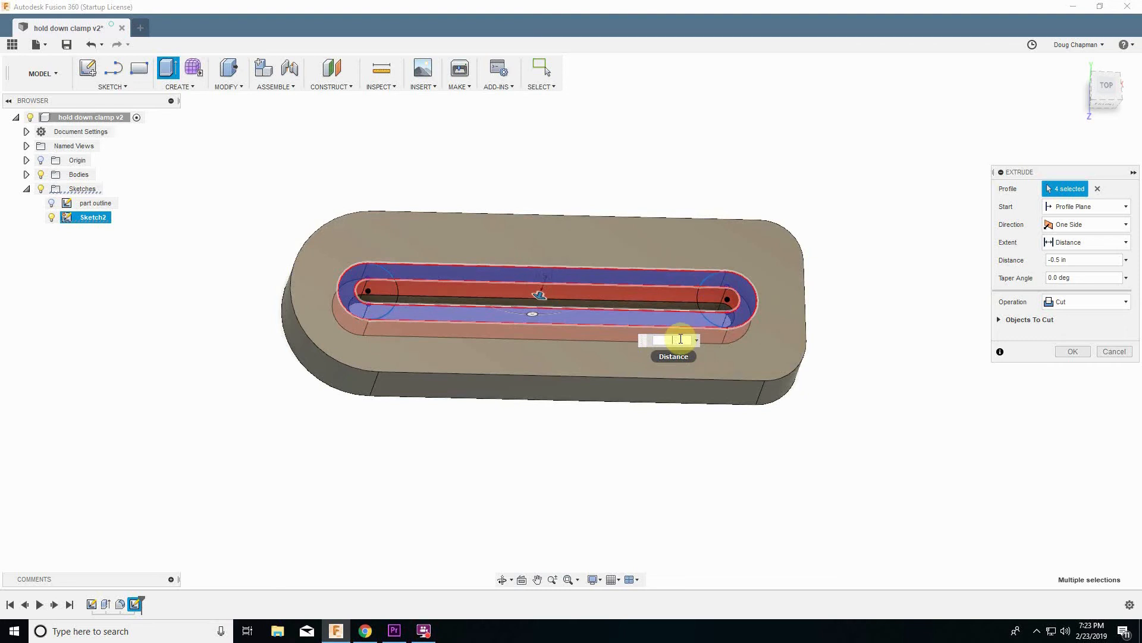
pyautogui.write('-ply/3')
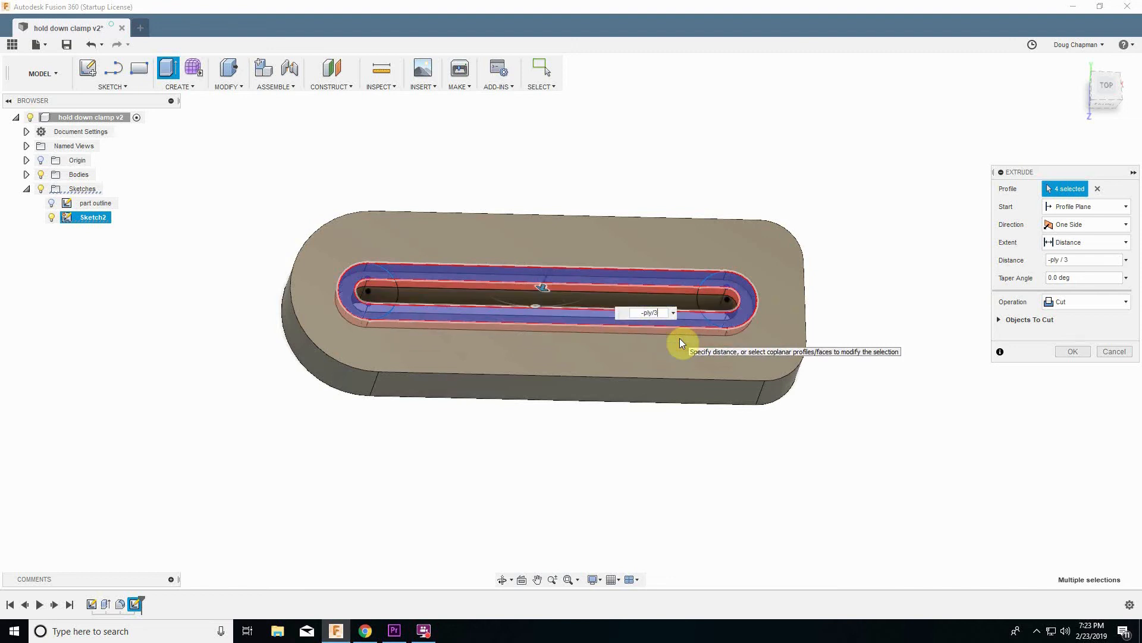
pyautogui.press('Return')
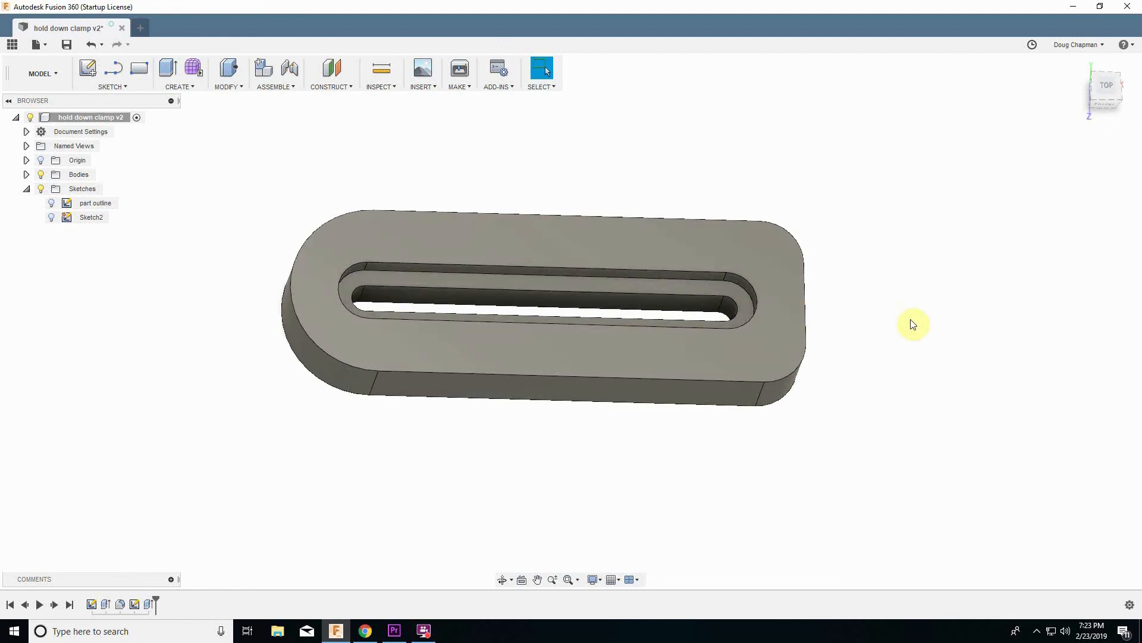
pyautogui.moveTo(454, 429); pyautogui.dragTo(458, 429, button='middle')
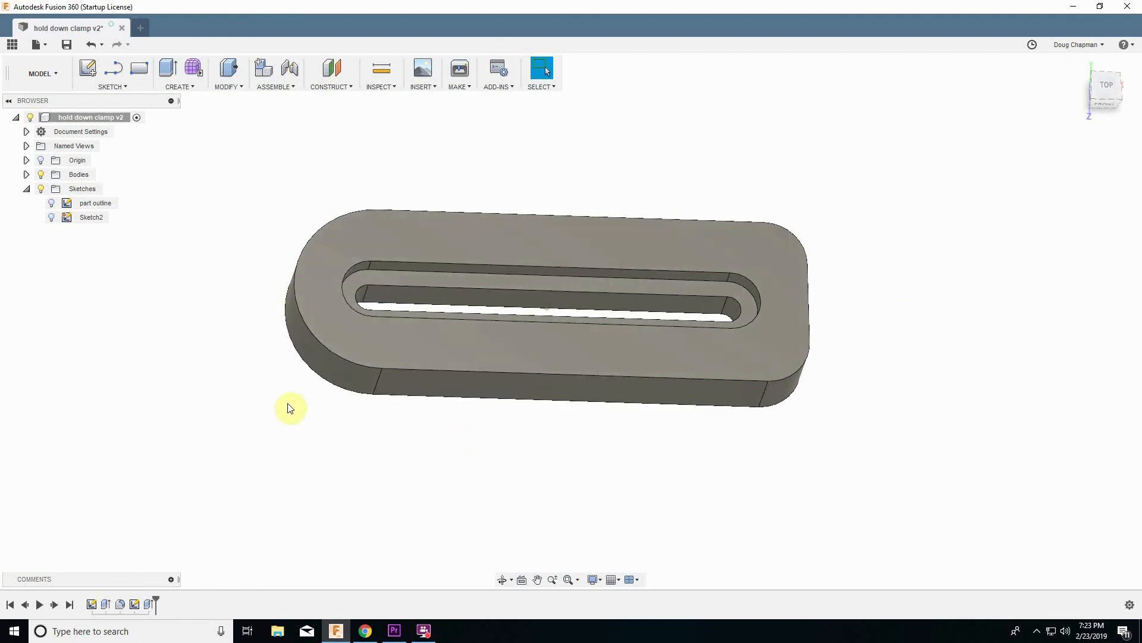
# Start a new sketch on the underside face of the clamp body, opposite the recess
pyautogui.keyDown('shift'); pyautogui.moveTo(296, 395); pyautogui.dragTo(302, 278, button='middle'); pyautogui.keyUp('shift')
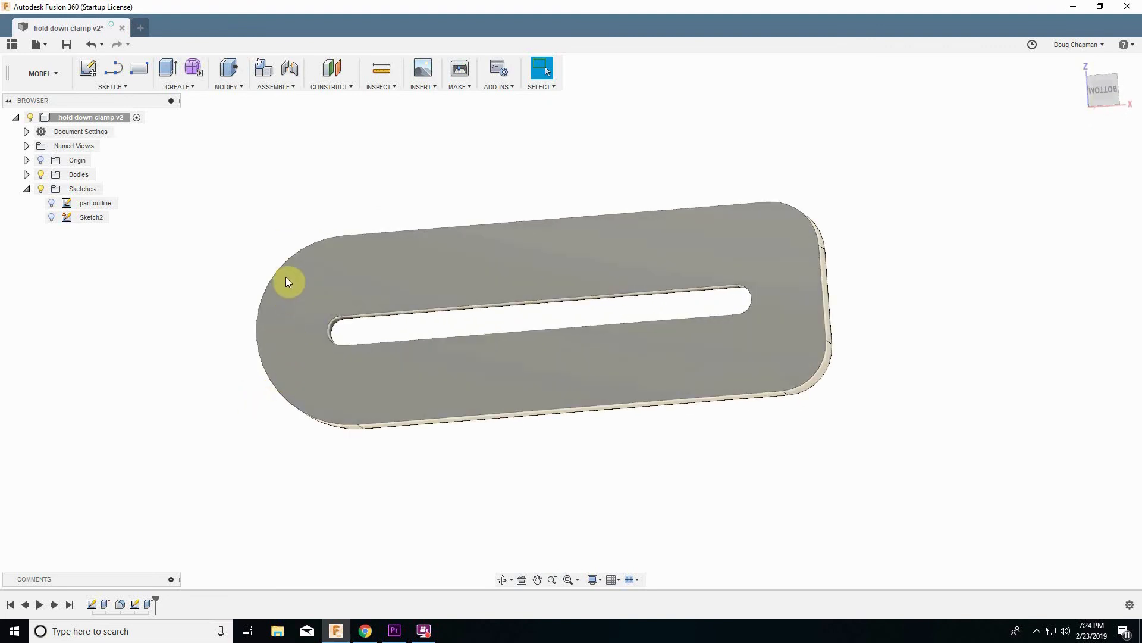
pyautogui.keyDown('shift'); pyautogui.moveTo(288, 290); pyautogui.dragTo(313, 306, button='middle'); pyautogui.keyUp('shift')
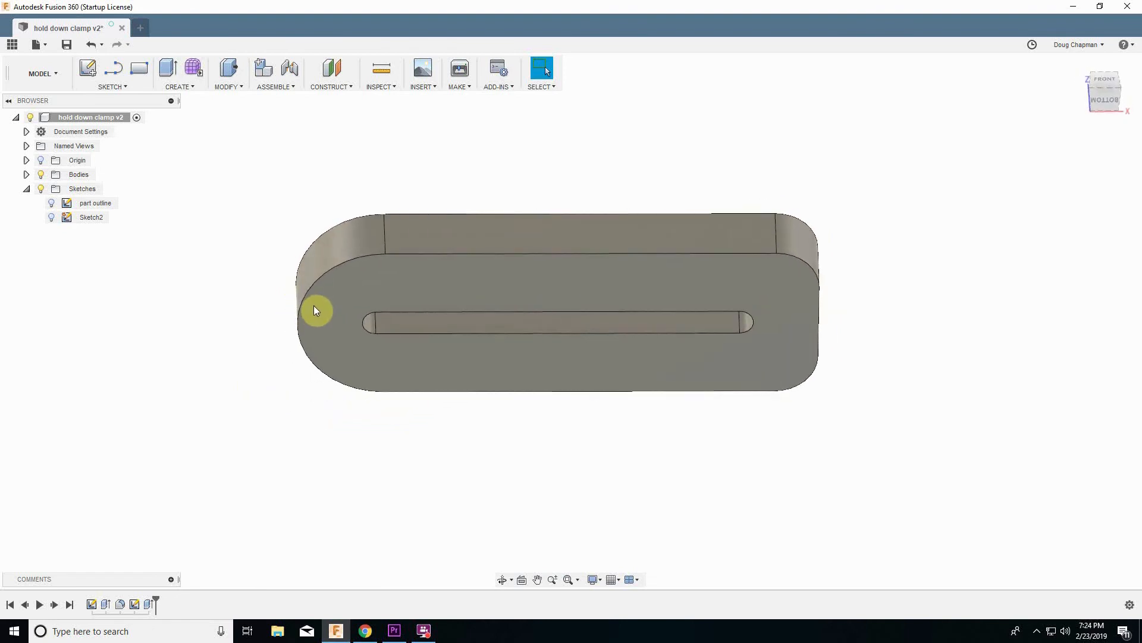
pyautogui.keyDown('shift'); pyautogui.moveTo(315, 310); pyautogui.dragTo(342, 237, button='middle'); pyautogui.keyUp('shift')
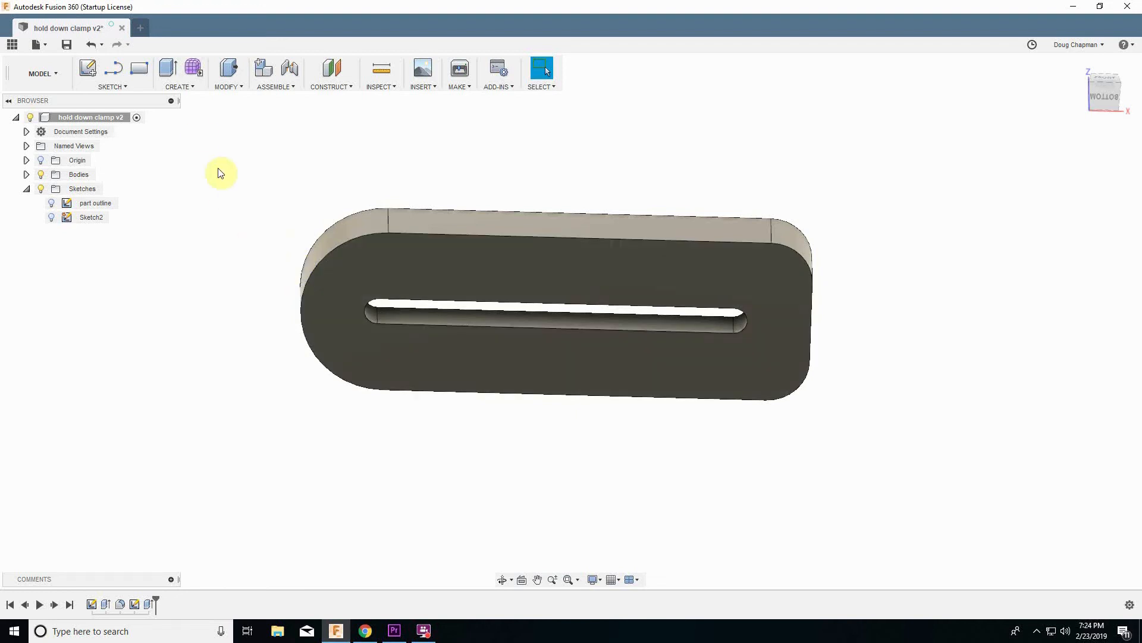
pyautogui.click(125, 87)
pyautogui.click(127, 97)
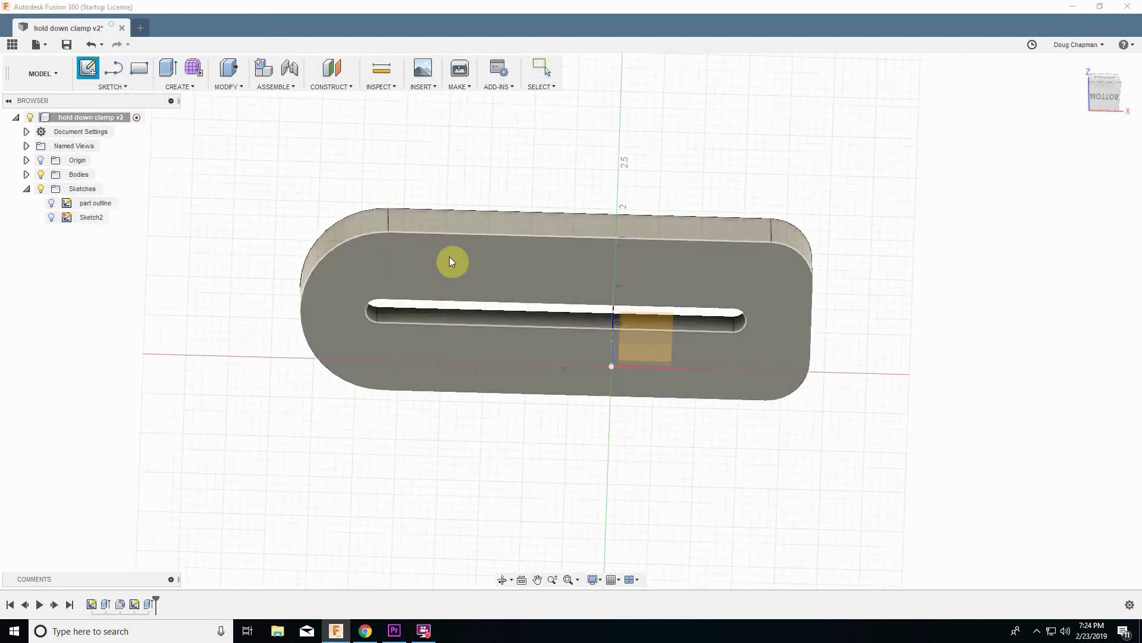
pyautogui.click(479, 270)
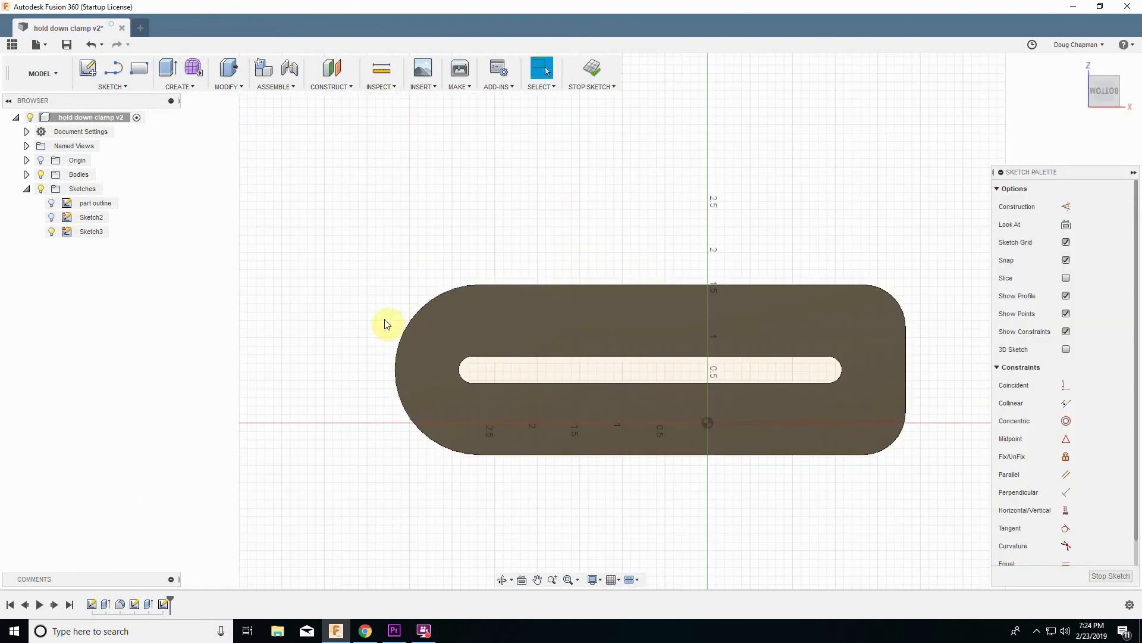
# Project the rounded end arc, both long outer edges and the slot's end arc nearest the rounded end into the sketch
pyautogui.press('p')
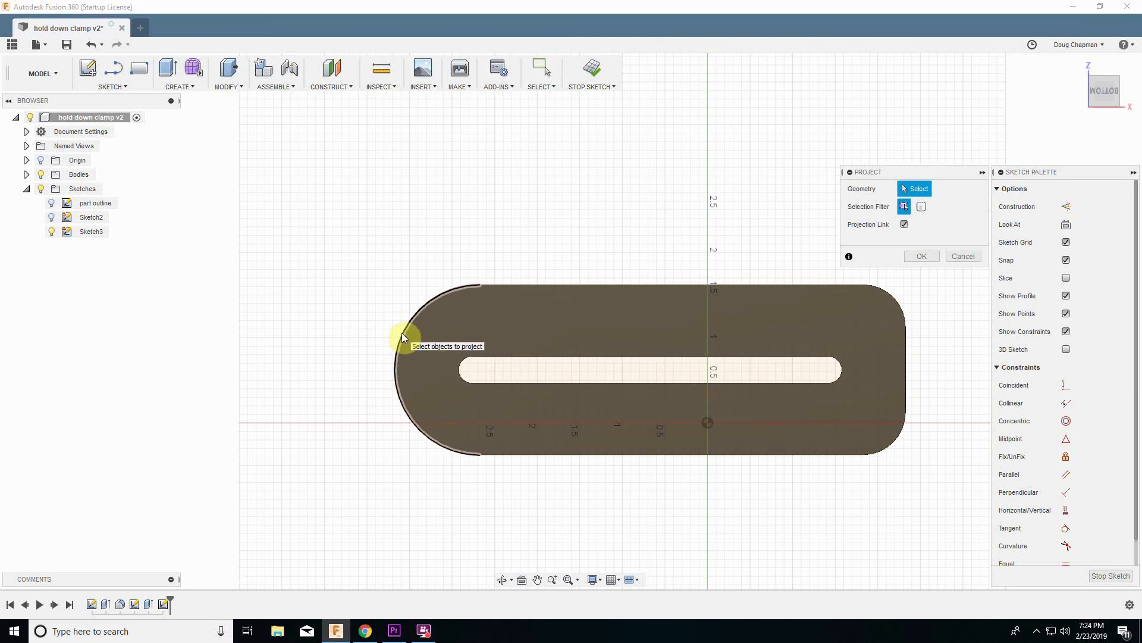
pyautogui.click(403, 336)
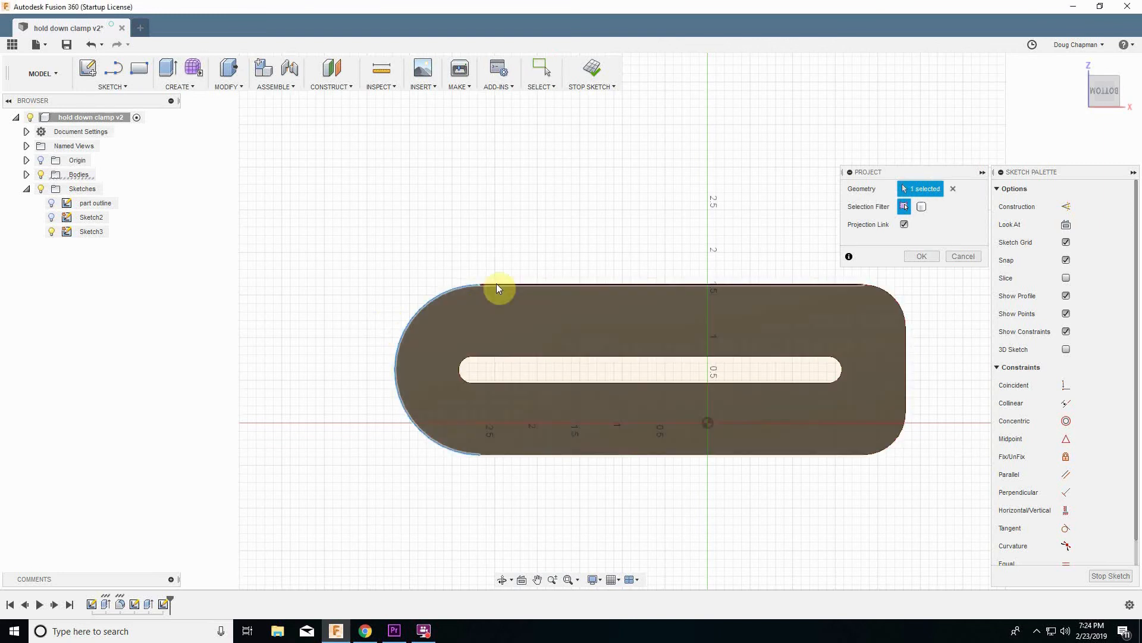
pyautogui.click(497, 286)
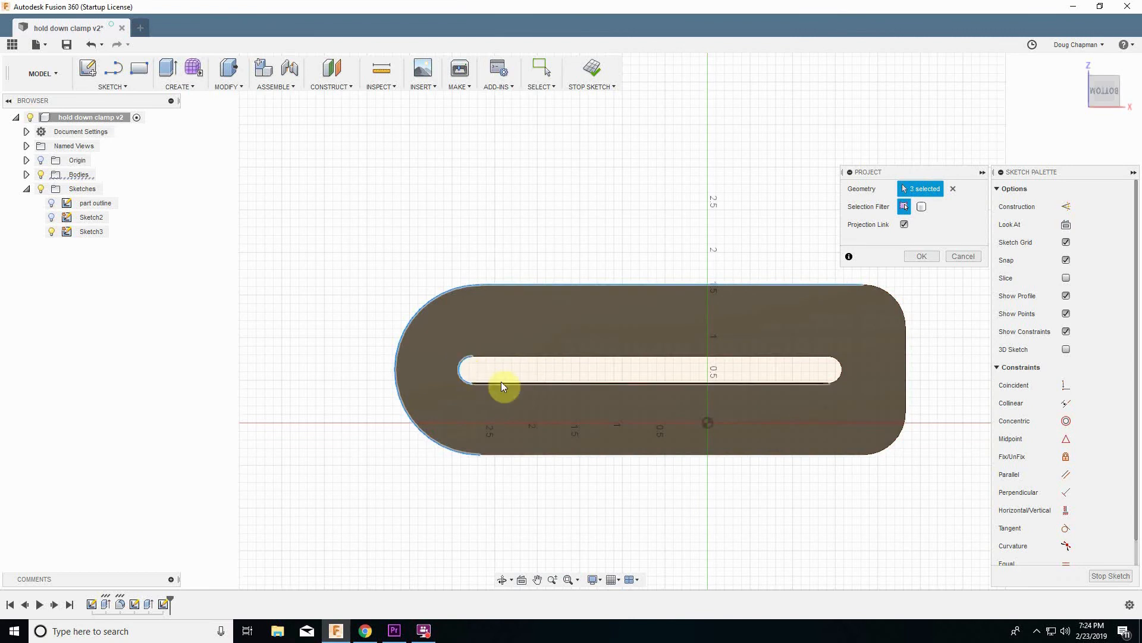
pyautogui.click(536, 455)
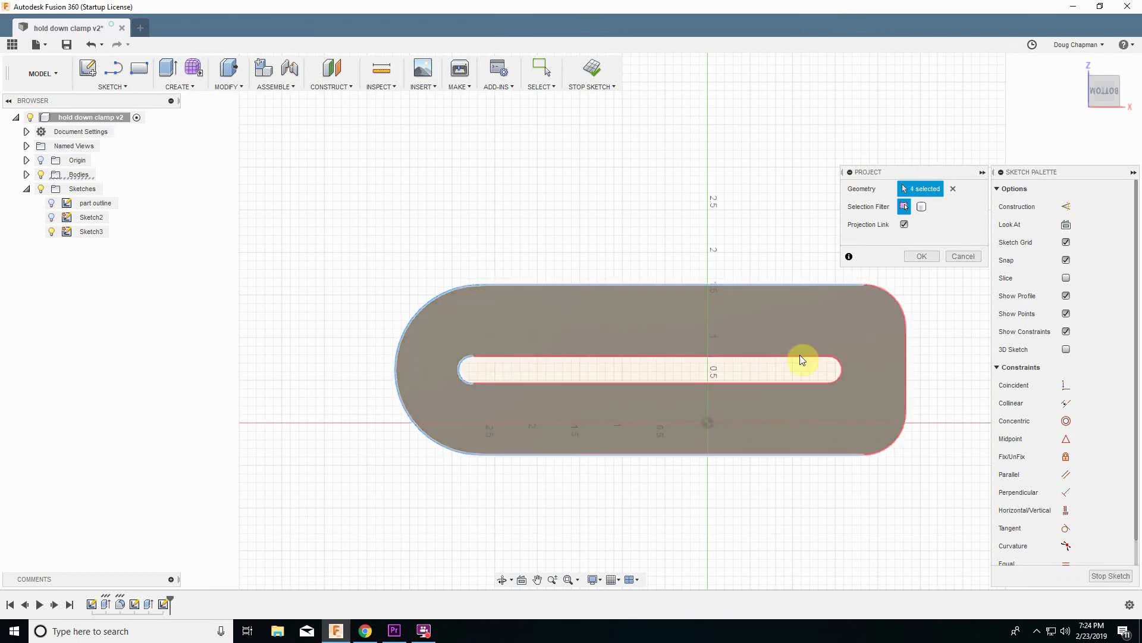
pyautogui.click(922, 256)
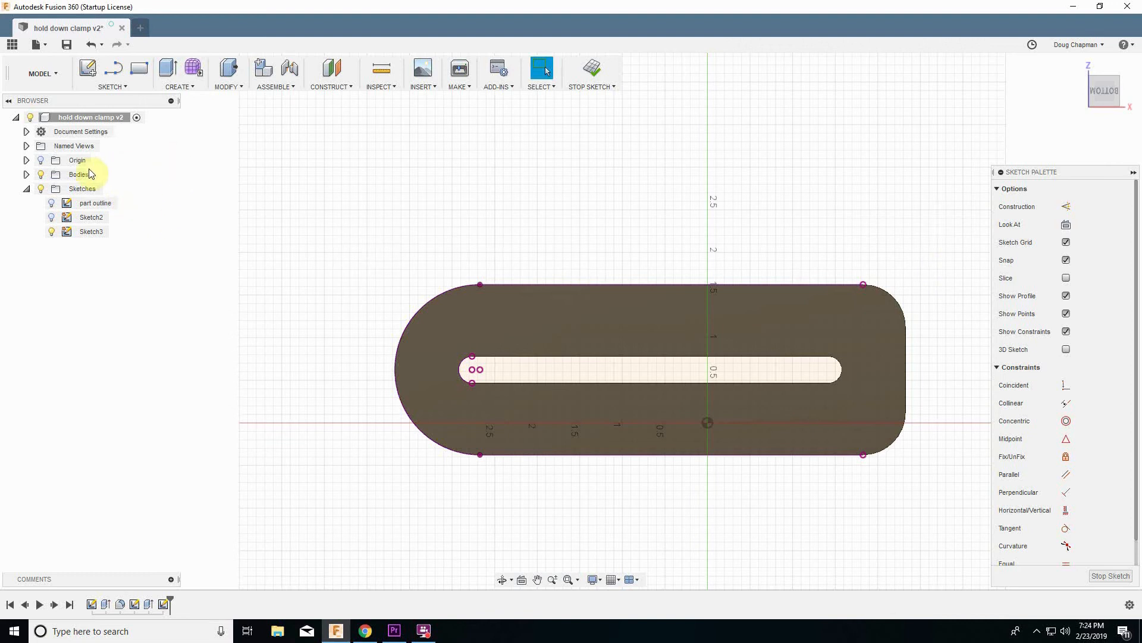
# Hide the bodies and draw a line across the rounded end, with both endpoints on the projected outer arc
pyautogui.click(41, 174)
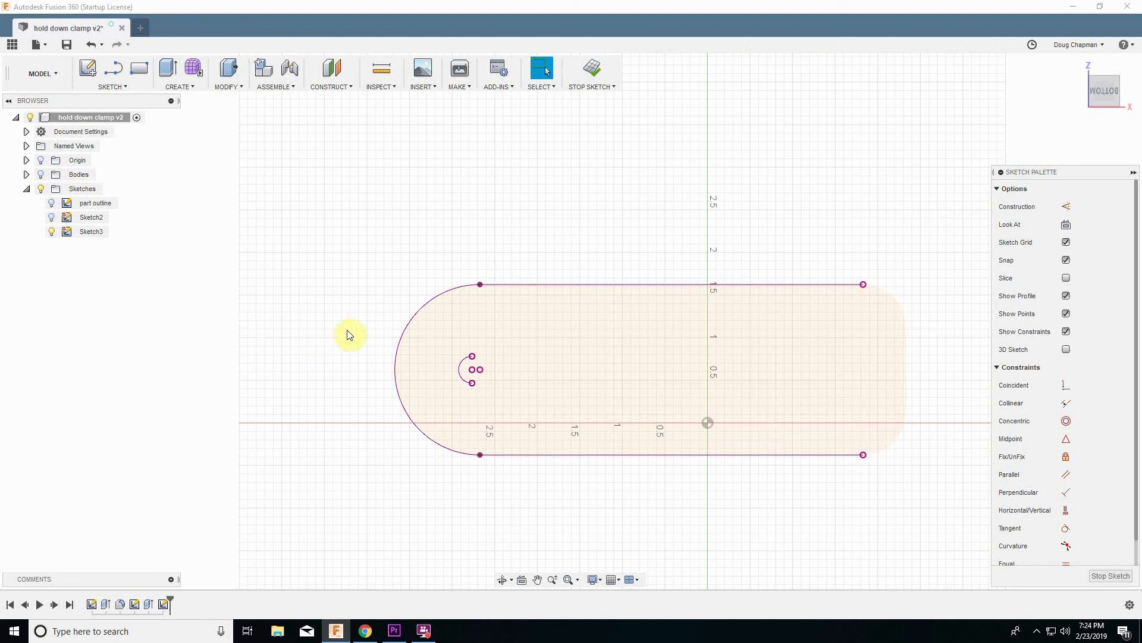
pyautogui.press('l')
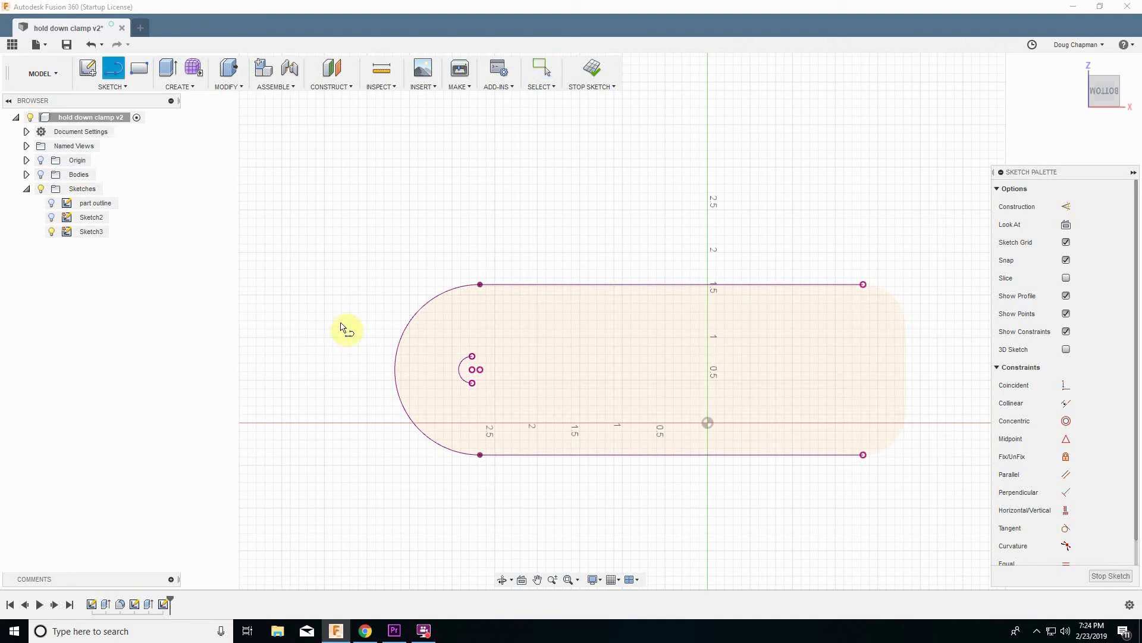
pyautogui.click(440, 295)
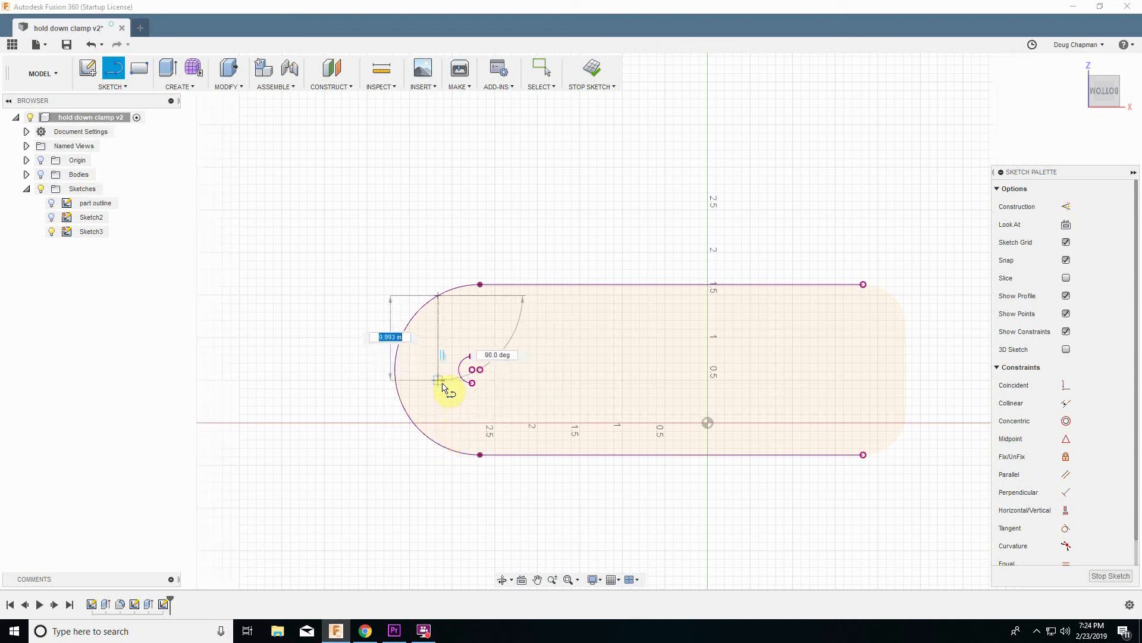
pyautogui.click(468, 455)
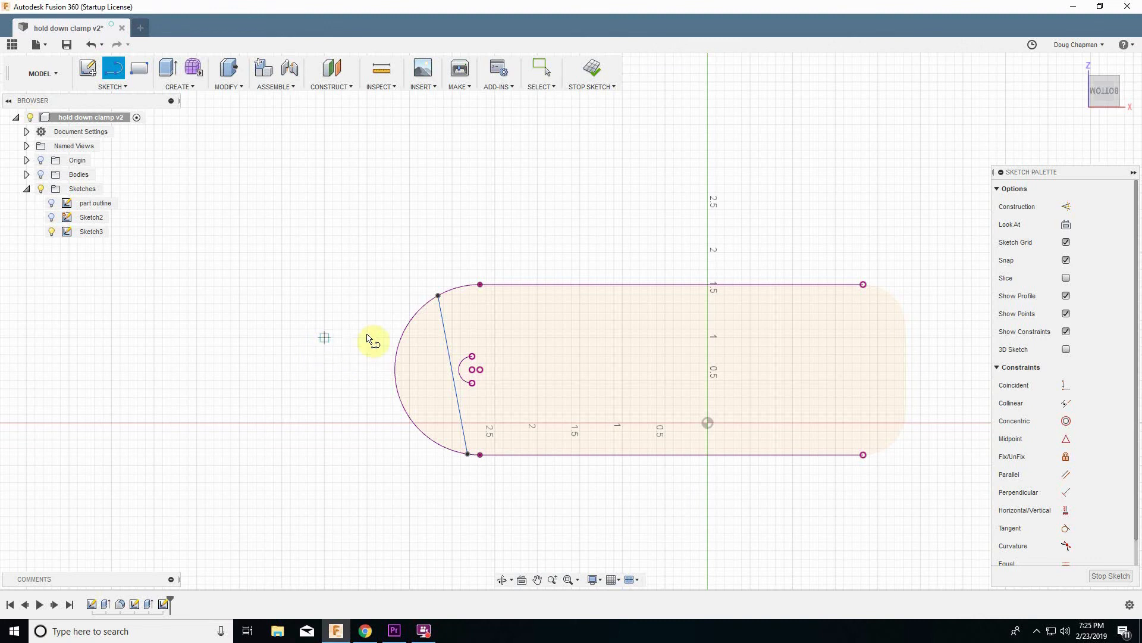
pyautogui.press('Escape')
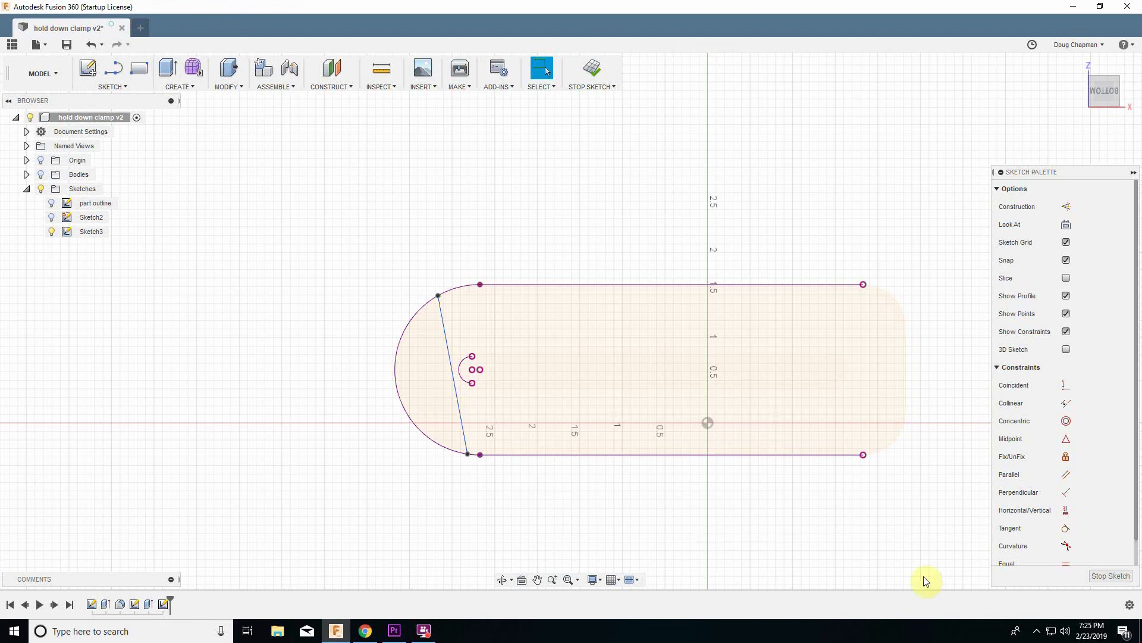
# Constrain the line across the rounded end perpendicular to the lower projected long edge
pyautogui.click(1066, 492)
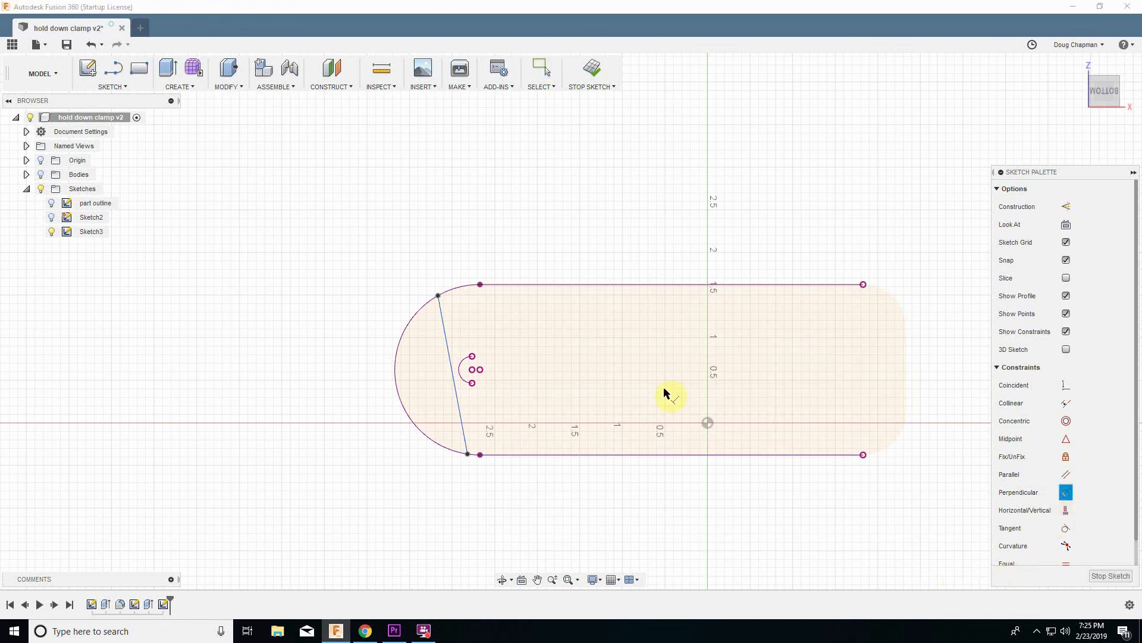
pyautogui.click(446, 330)
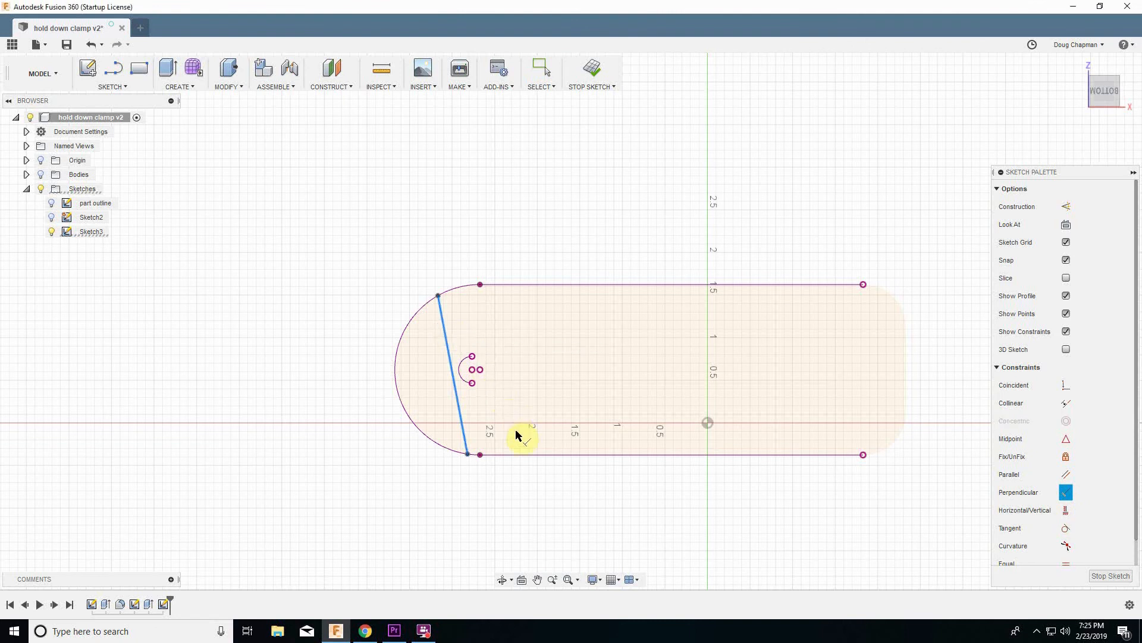
pyautogui.click(532, 456)
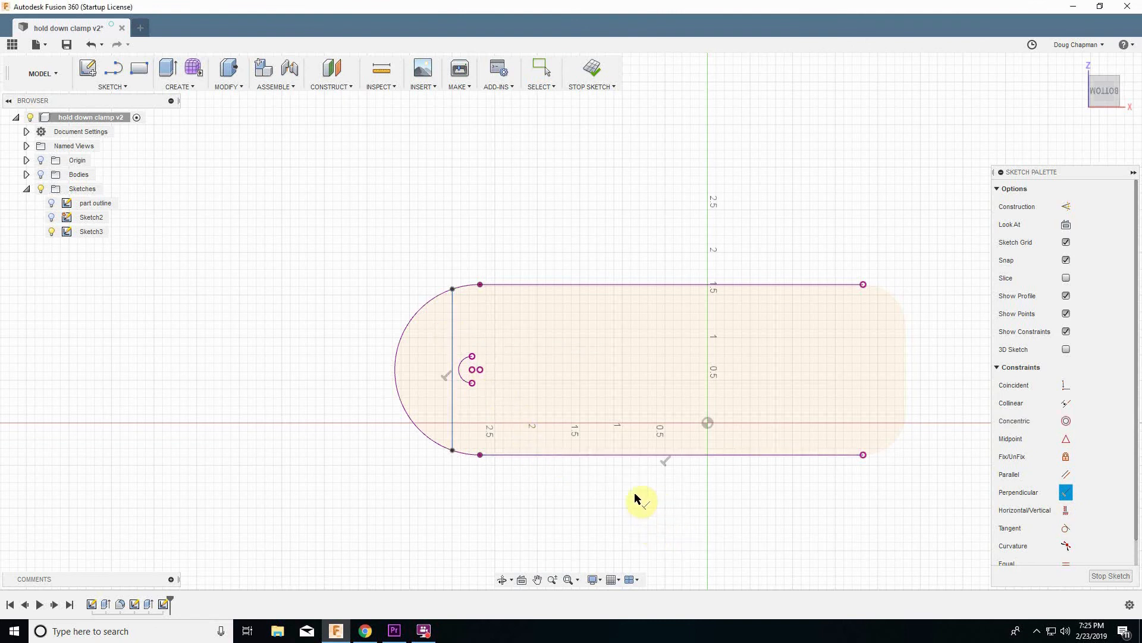
pyautogui.press('Escape')
# Move the vertical line further toward the rounded end, leaving a gap to the slot's end arc
pyautogui.click(452, 331)
pyautogui.moveTo(452, 331)
pyautogui.mouseDown()
pyautogui.moveTo(424, 341)
pyautogui.moveTo(449, 345)
pyautogui.mouseUp()
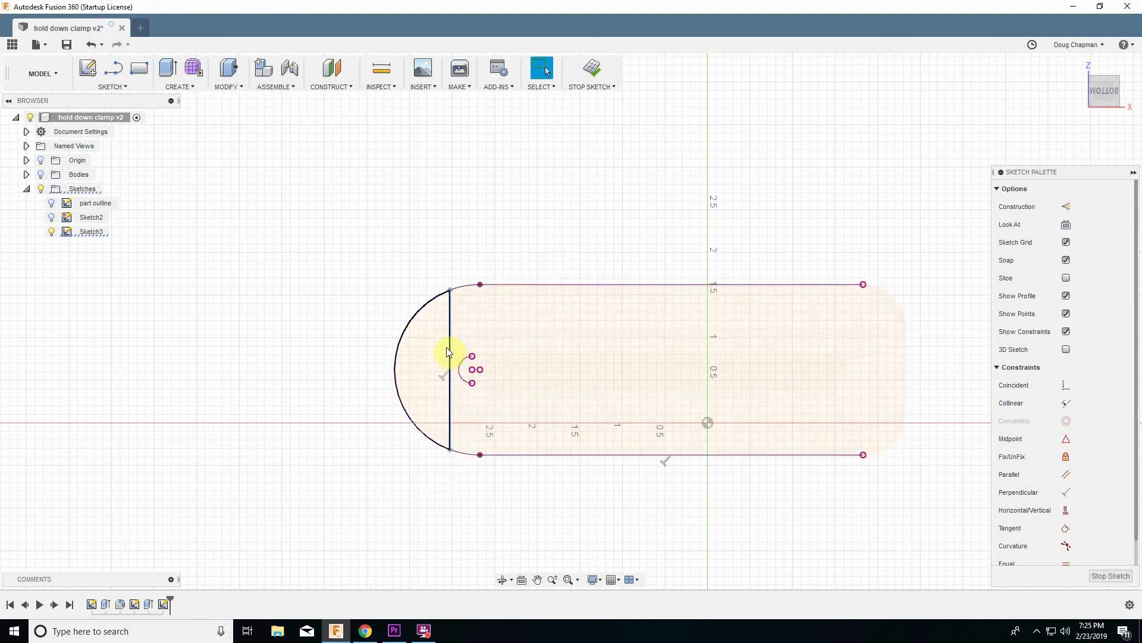
pyautogui.moveTo(450, 355)
pyautogui.mouseDown()
pyautogui.moveTo(428, 365)
pyautogui.moveTo(442, 371)
pyautogui.mouseUp()
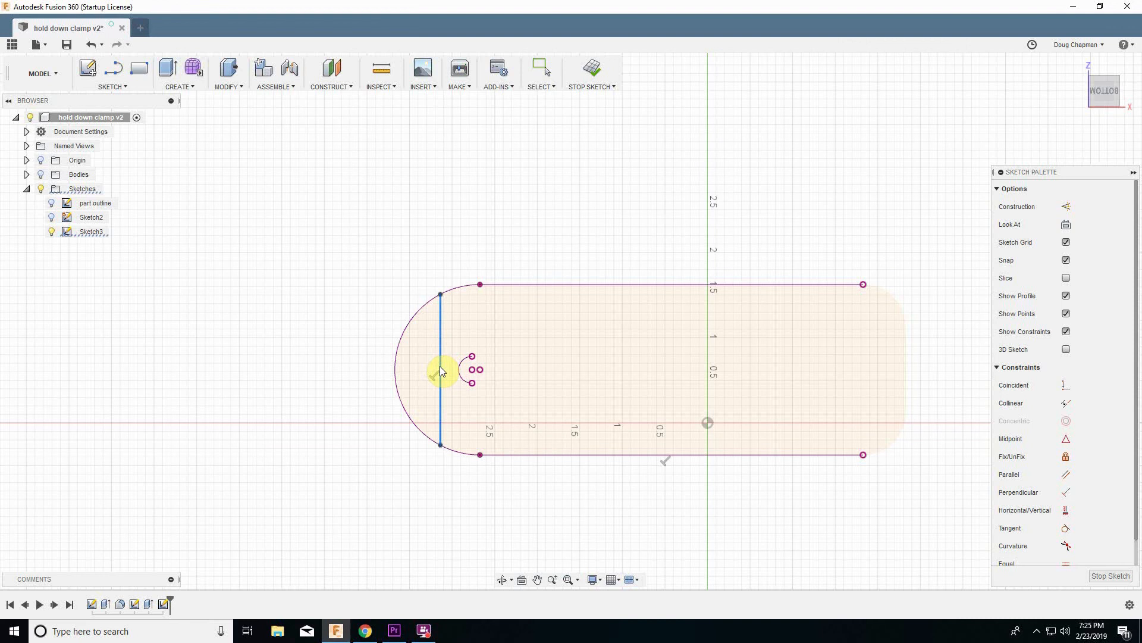
pyautogui.moveTo(441, 366); pyautogui.dragTo(441, 366)
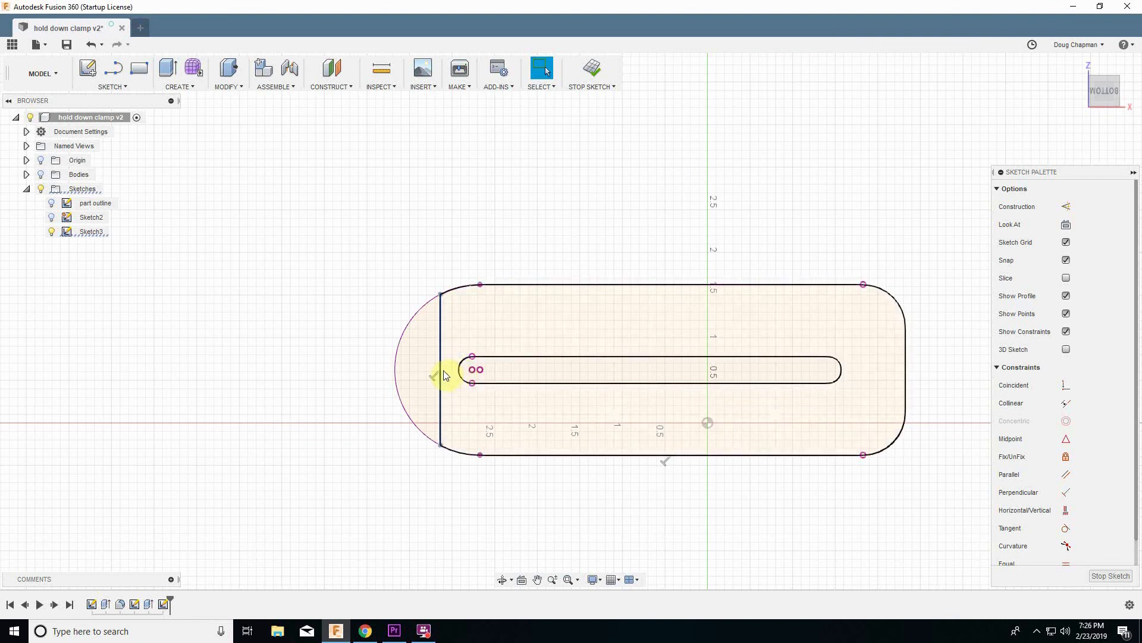
pyautogui.click(372, 347)
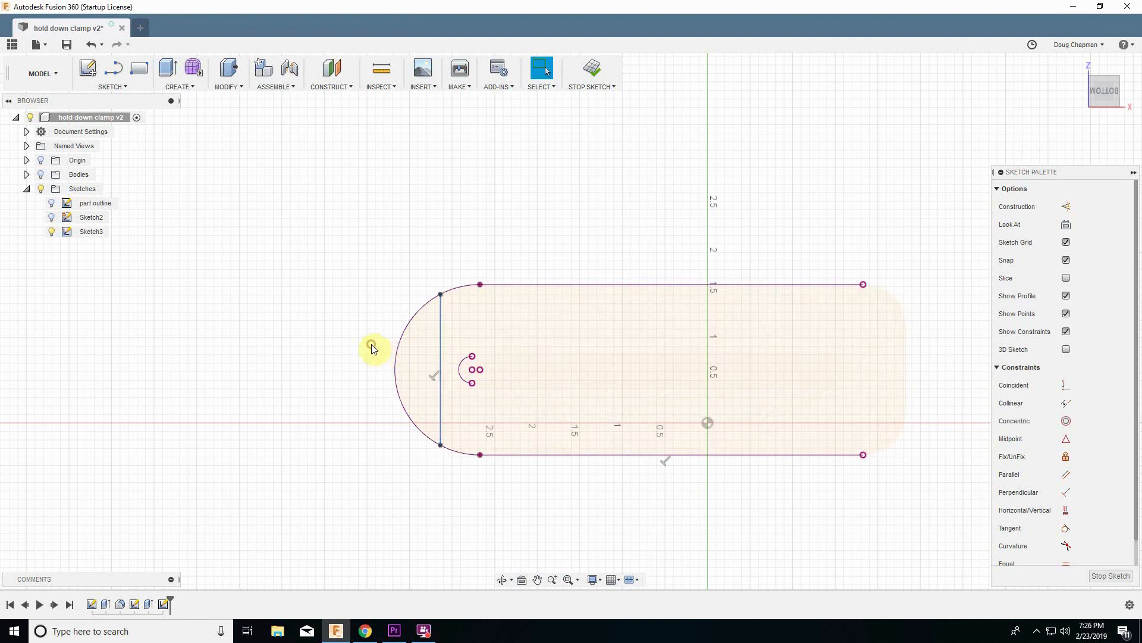
pyautogui.click(441, 365)
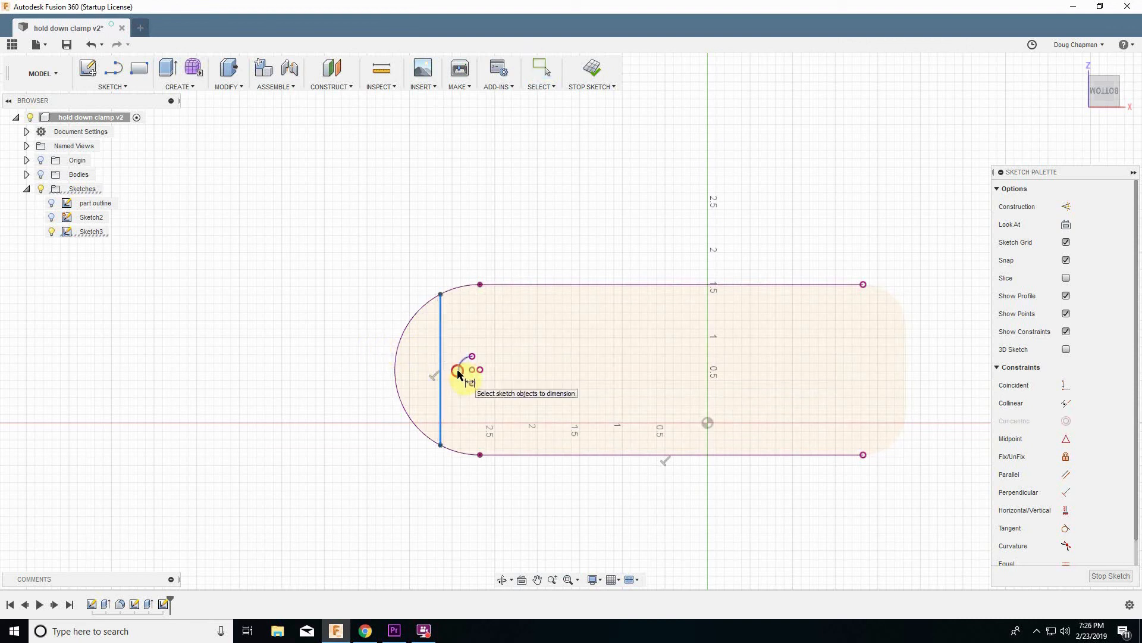
pyautogui.click(457, 371)
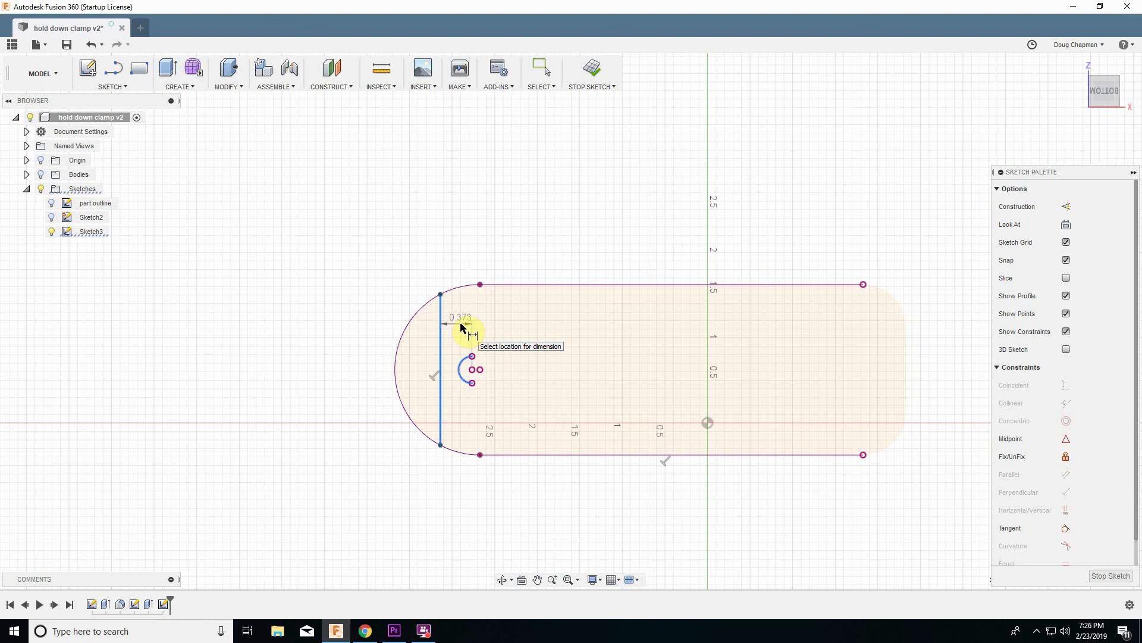
pyautogui.press('Escape')
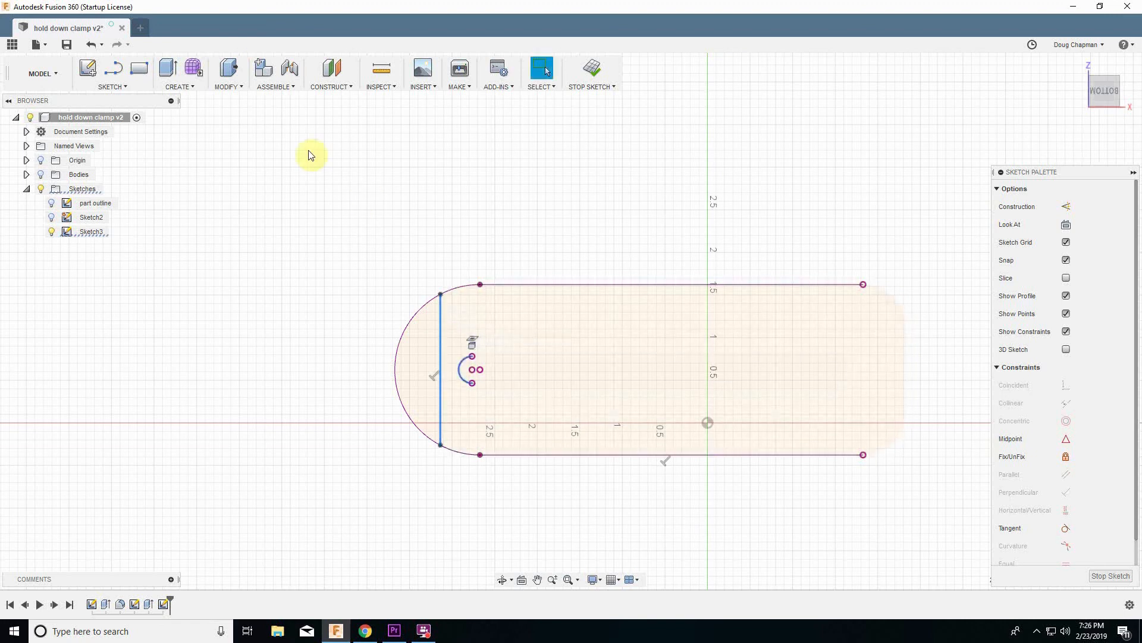
# Make the vertical line and slot-end arc construction geometry and draw a second parallel line between them, ending on the outer arc
pyautogui.click(113, 86)
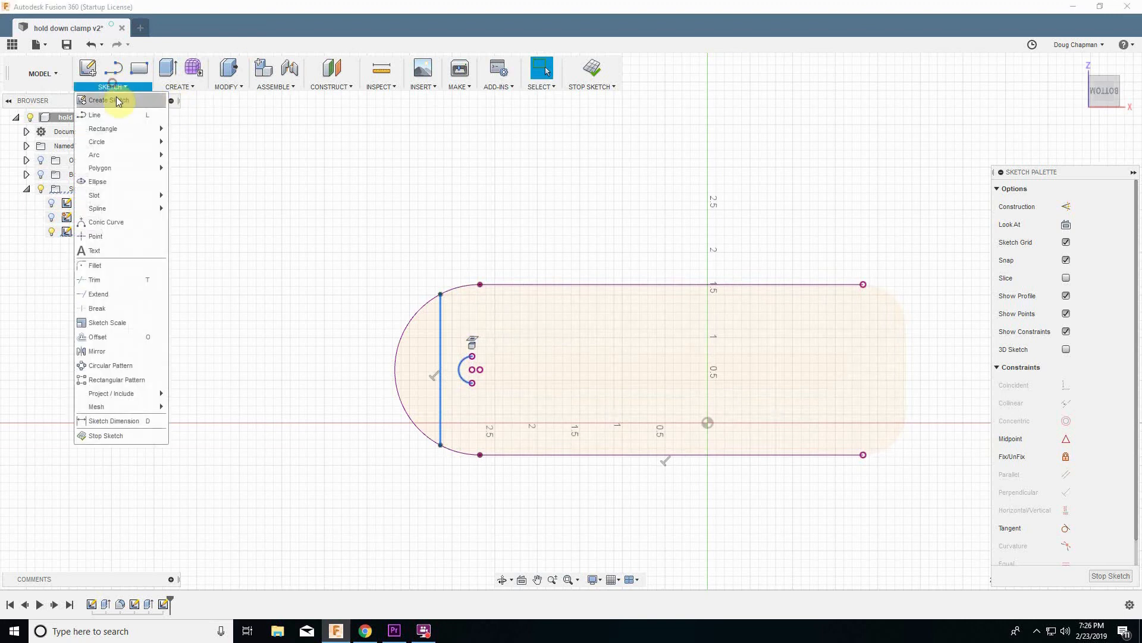
pyautogui.click(113, 115)
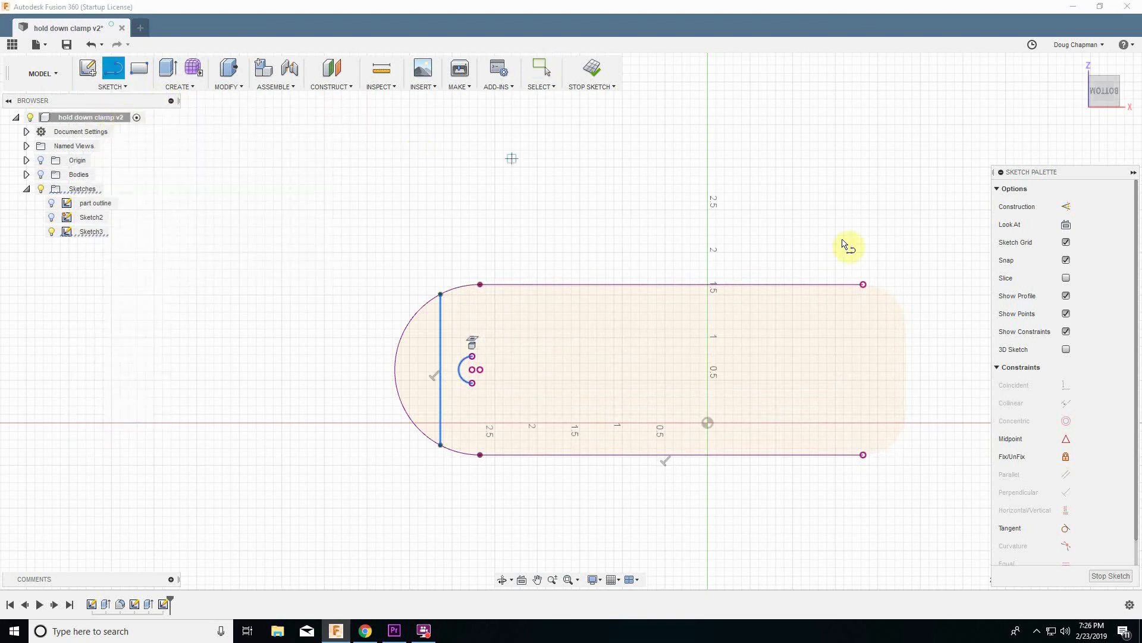
pyautogui.click(1067, 206)
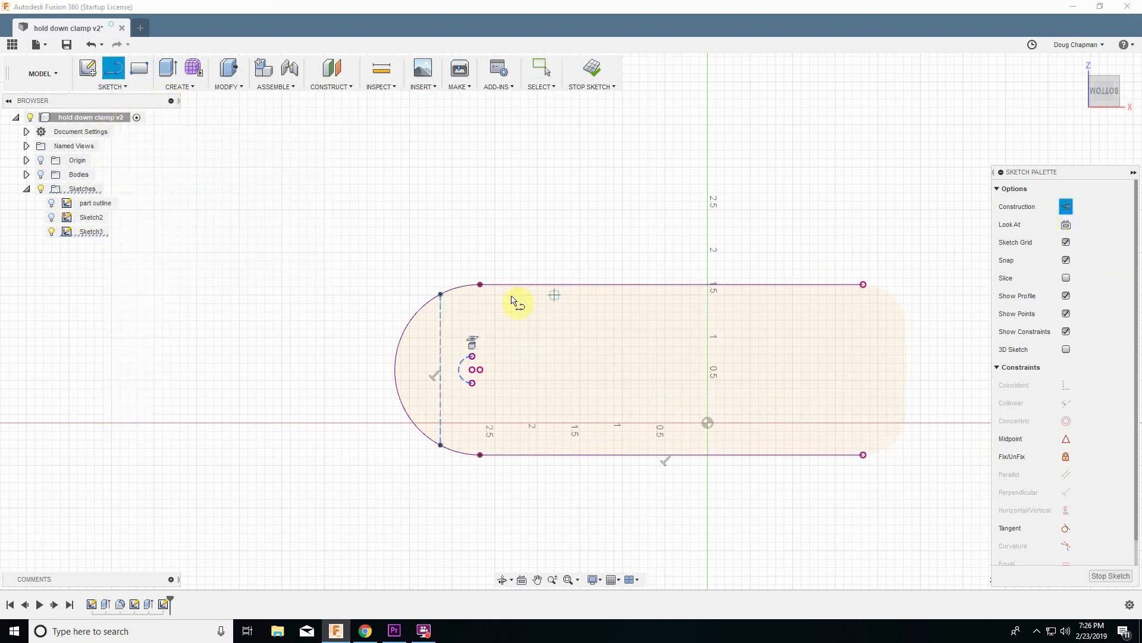
pyautogui.click(452, 287)
pyautogui.click(451, 452)
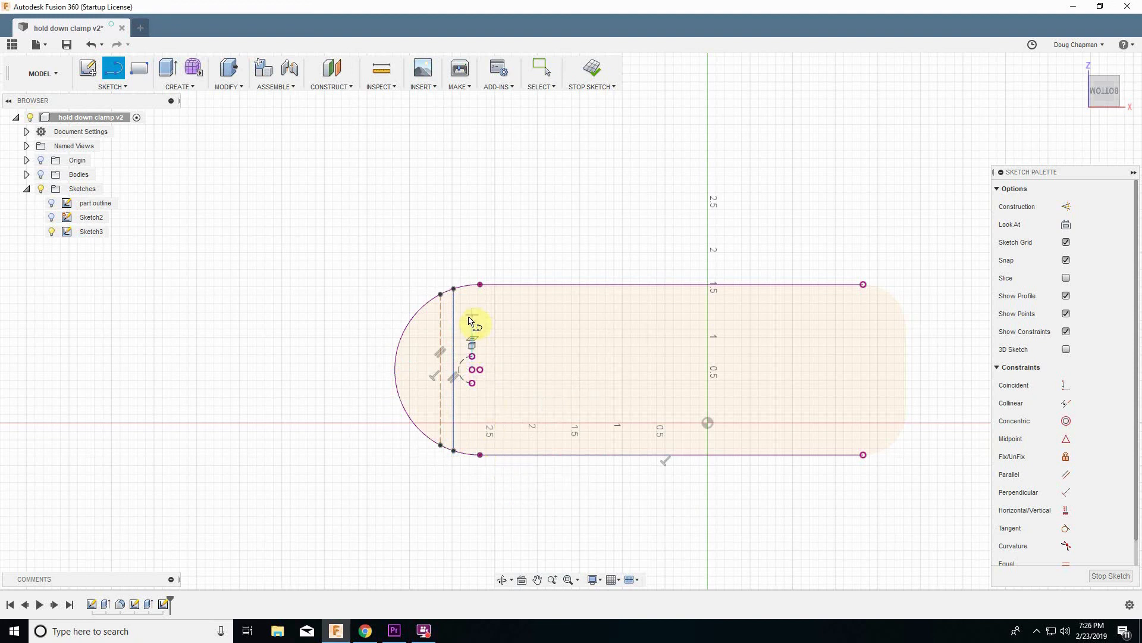
pyautogui.press('Escape')
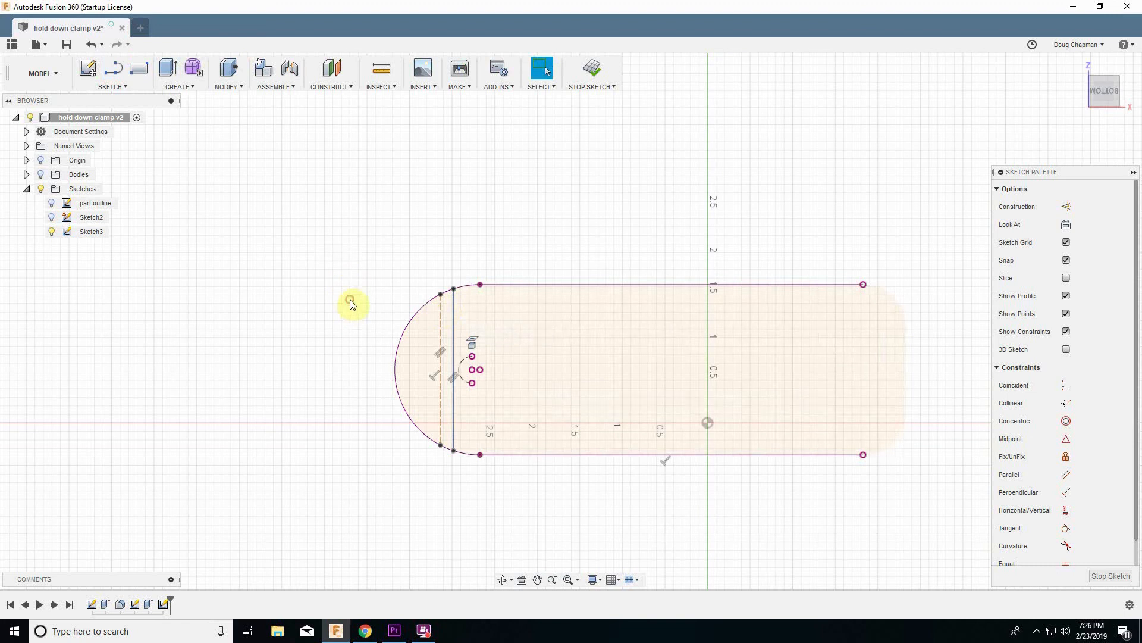
# Change the outer vertical line back to normal geometry and make the second line, nearer the slot, a construction line
pyautogui.click(439, 332)
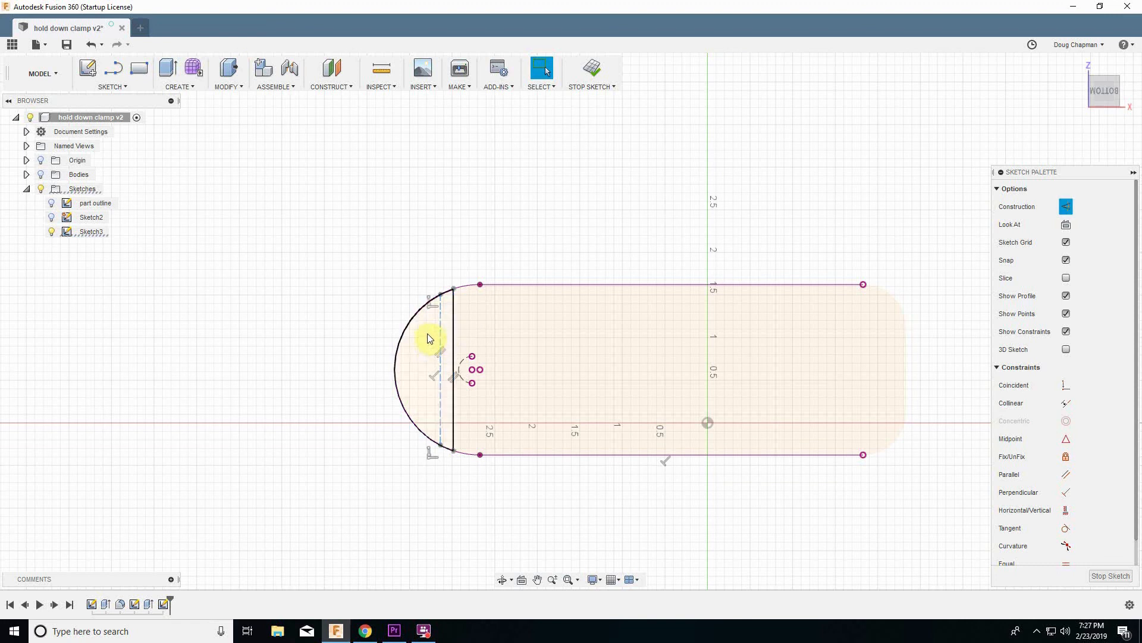
pyautogui.press('x')
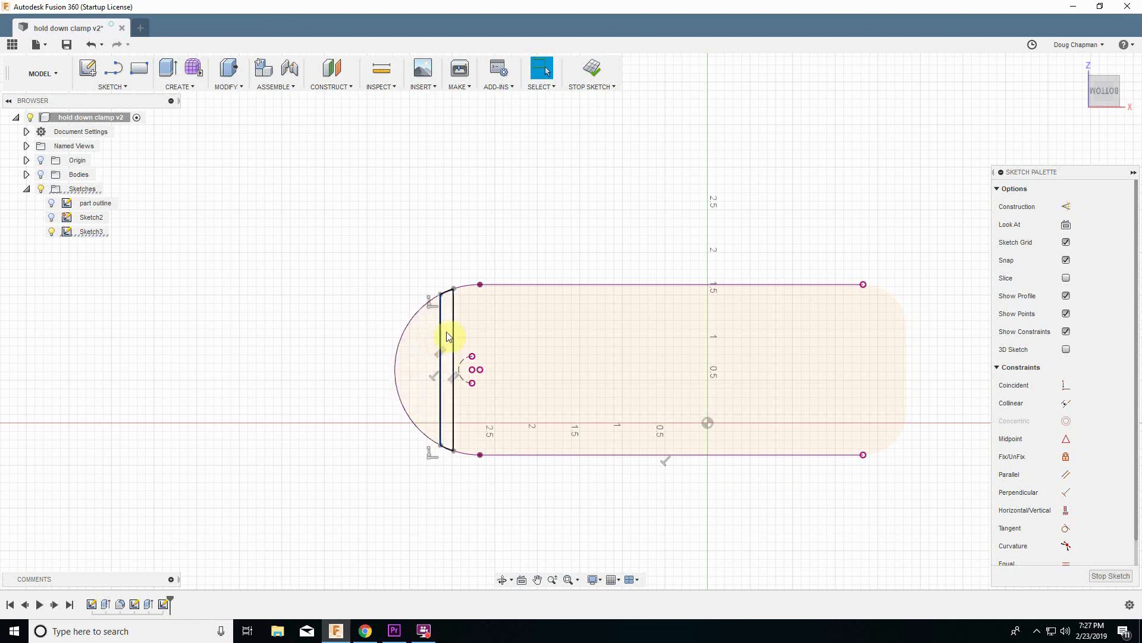
pyautogui.click(388, 307)
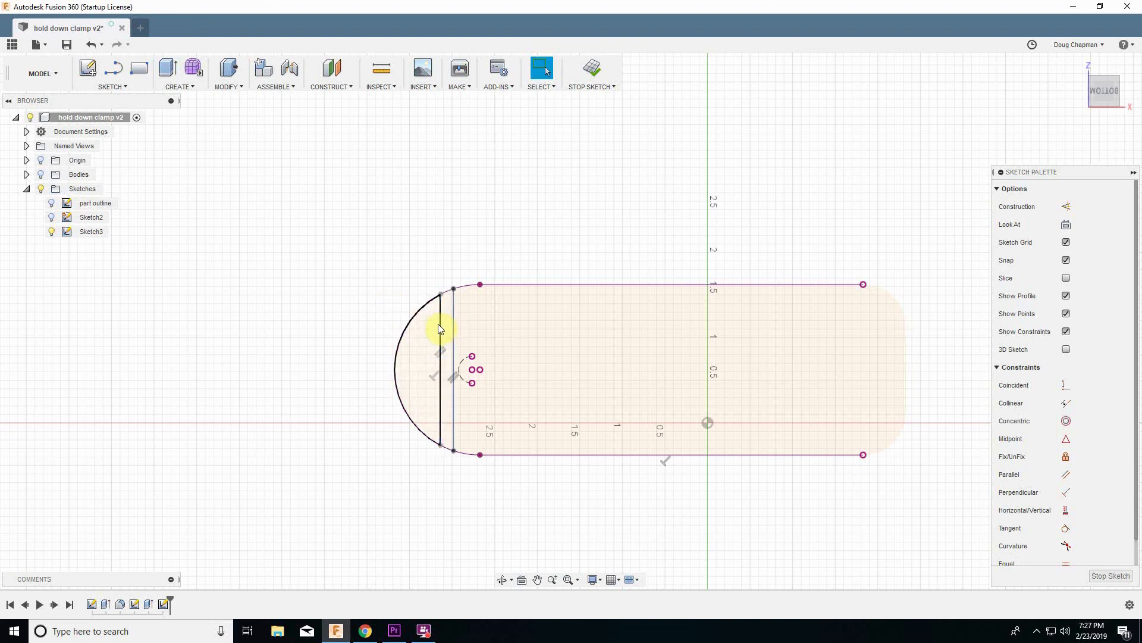
pyautogui.click(454, 335)
pyautogui.press('x')
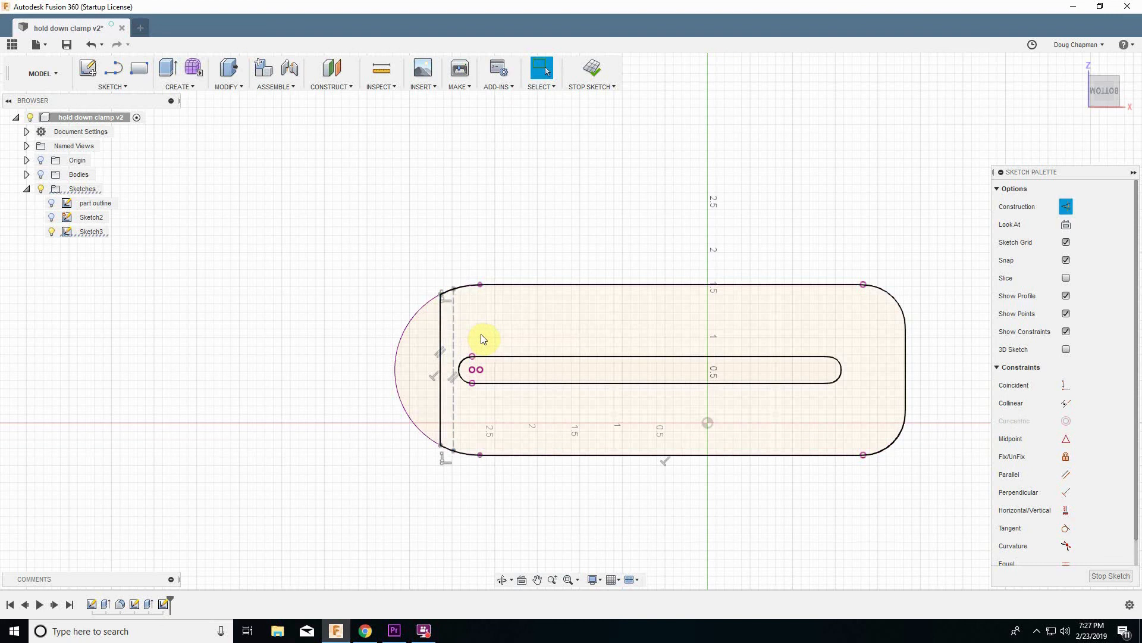
pyautogui.scroll(6, 482, 339)
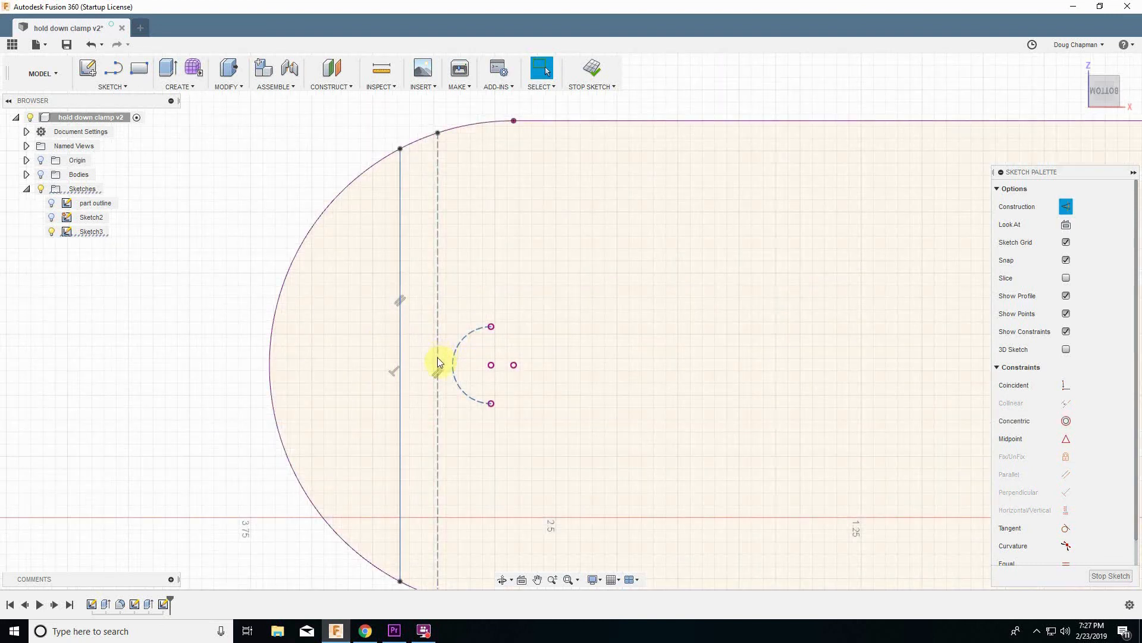
# Constrain the dashed construction line across the rounded end tangent to the slot-end arc
pyautogui.click(225, 344)
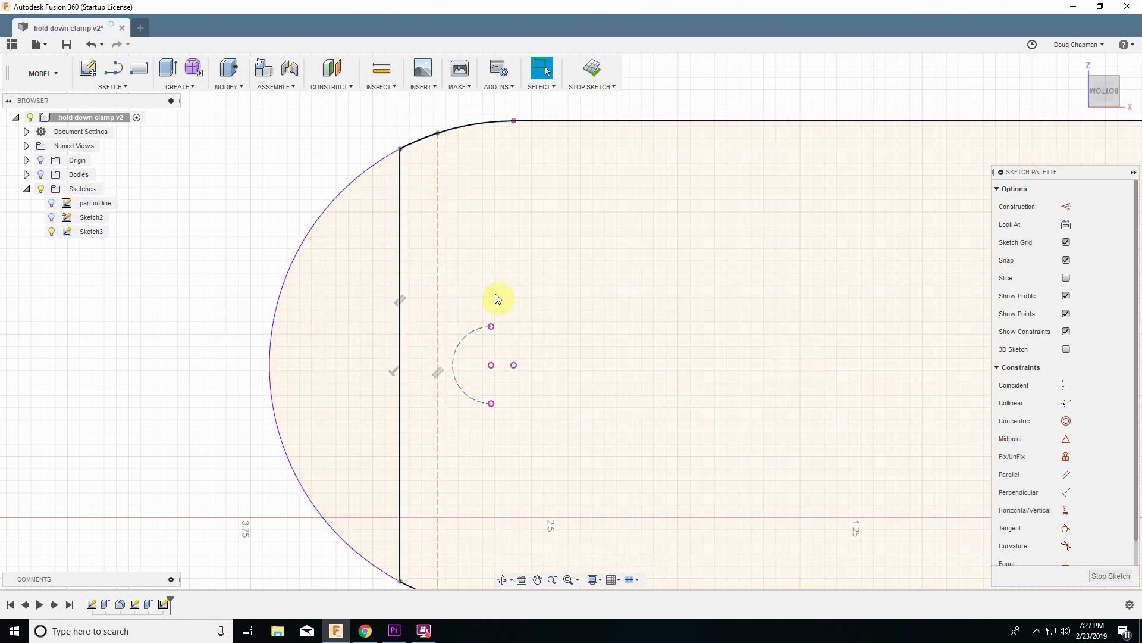
pyautogui.click(438, 337)
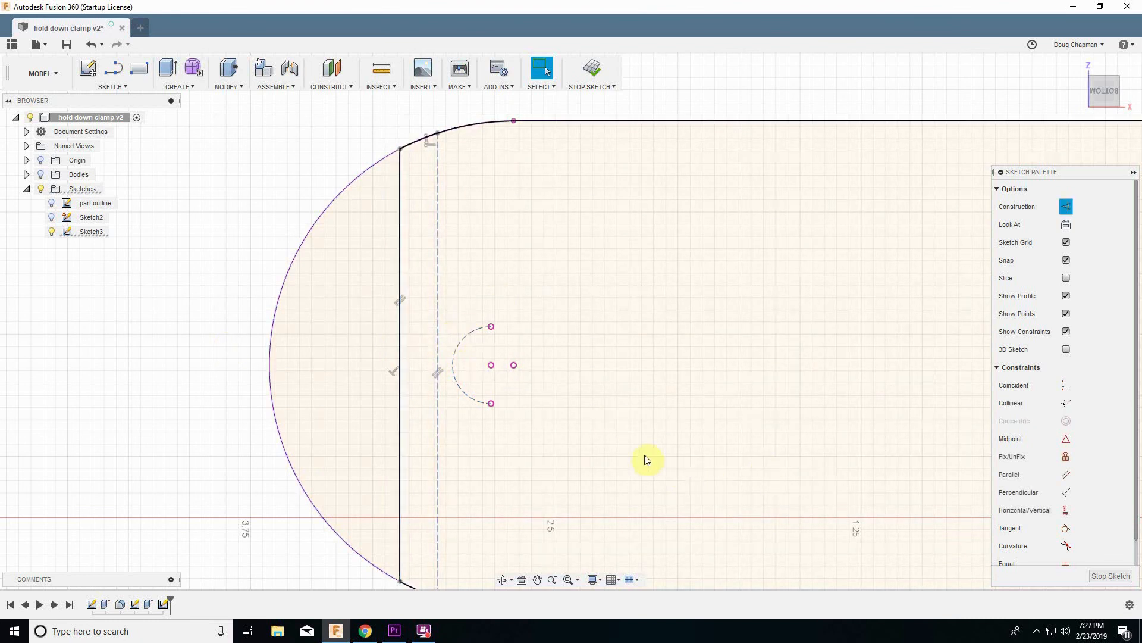
pyautogui.click(931, 462)
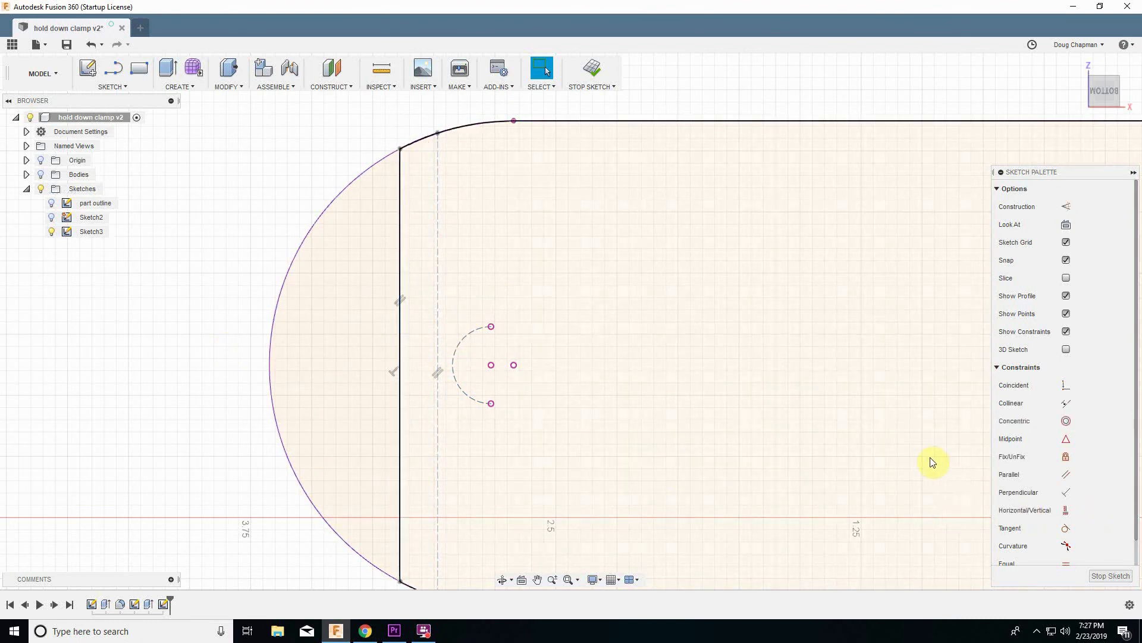
pyautogui.click(1066, 385)
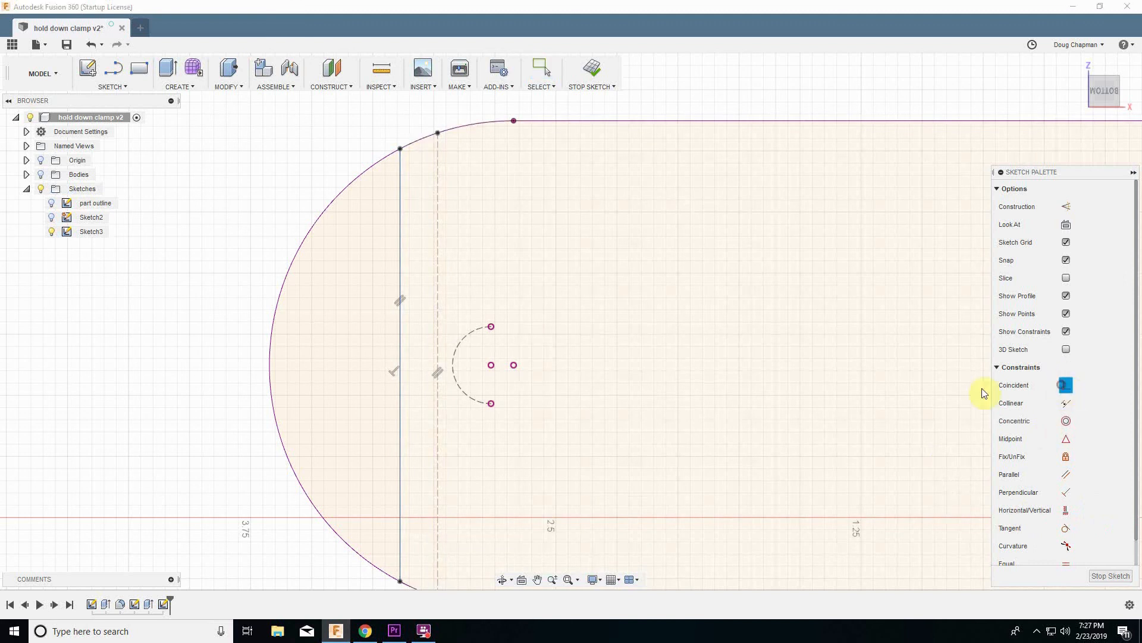
pyautogui.click(1066, 528)
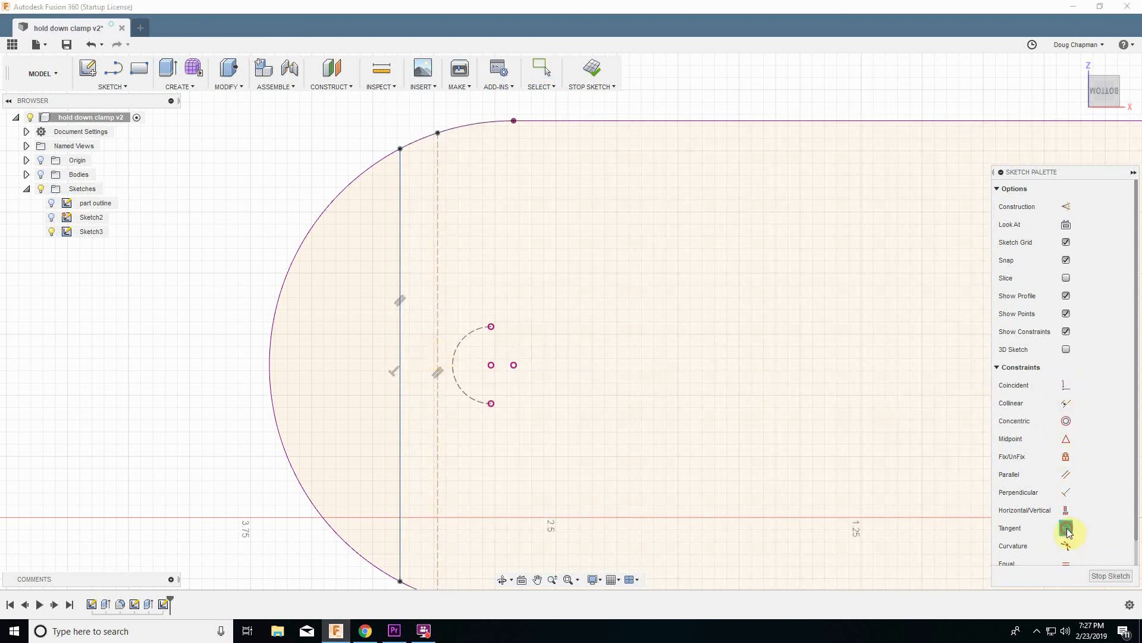
pyautogui.click(438, 340)
pyautogui.click(453, 355)
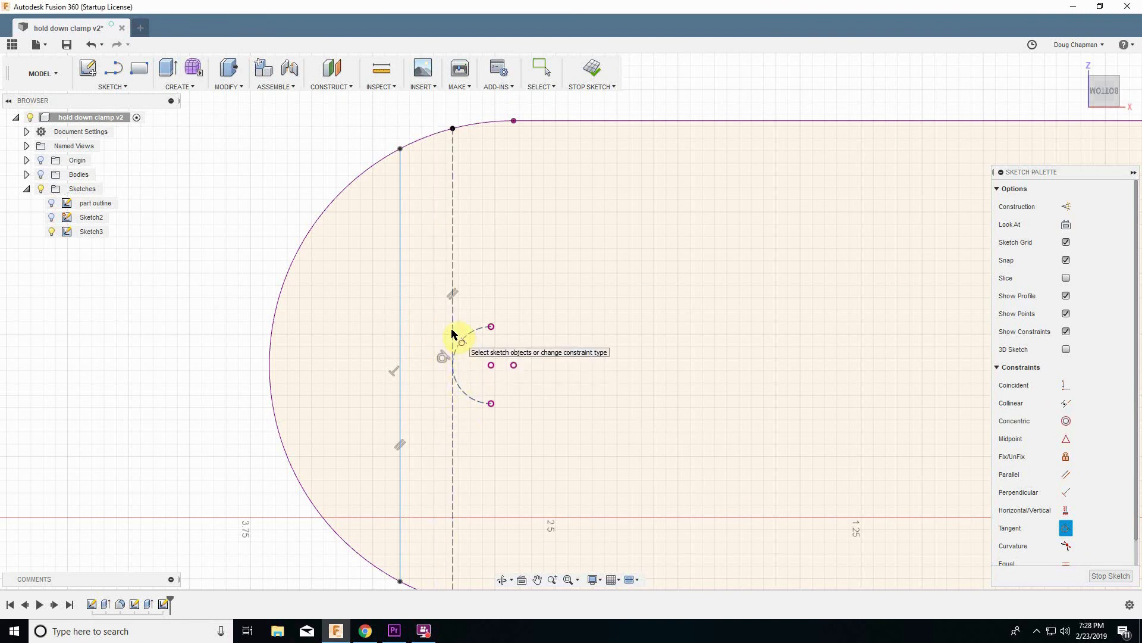
# Dimension the distance between the dashed construction line and the parallel solid line at 0.25 in
pyautogui.scroll(-4, 438, 336)
pyautogui.press('d')
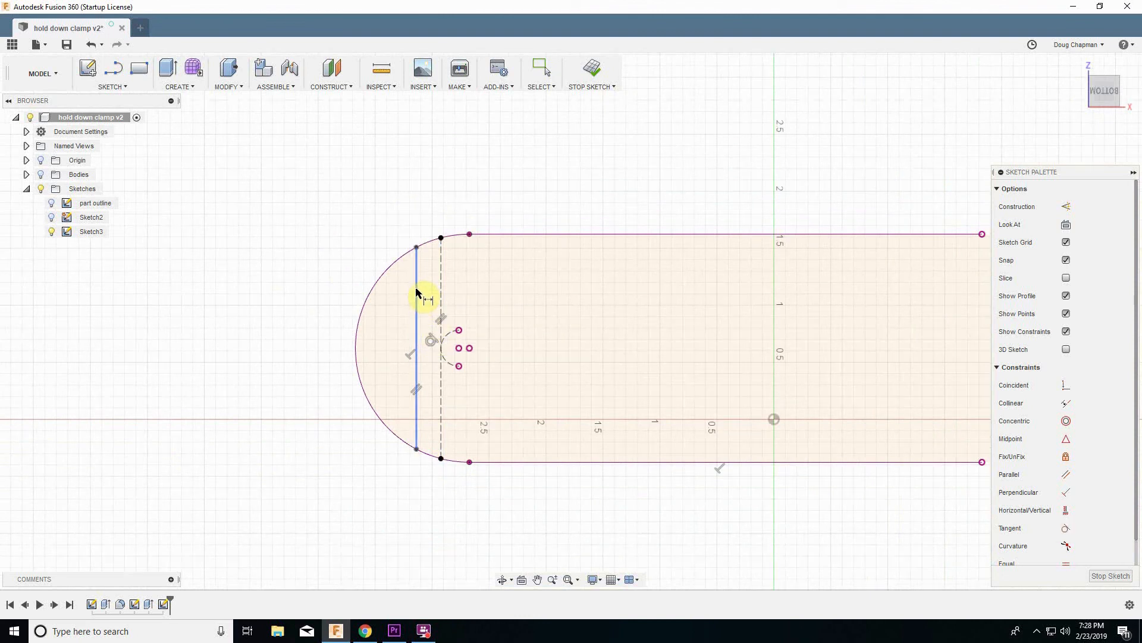
pyautogui.press('Escape')
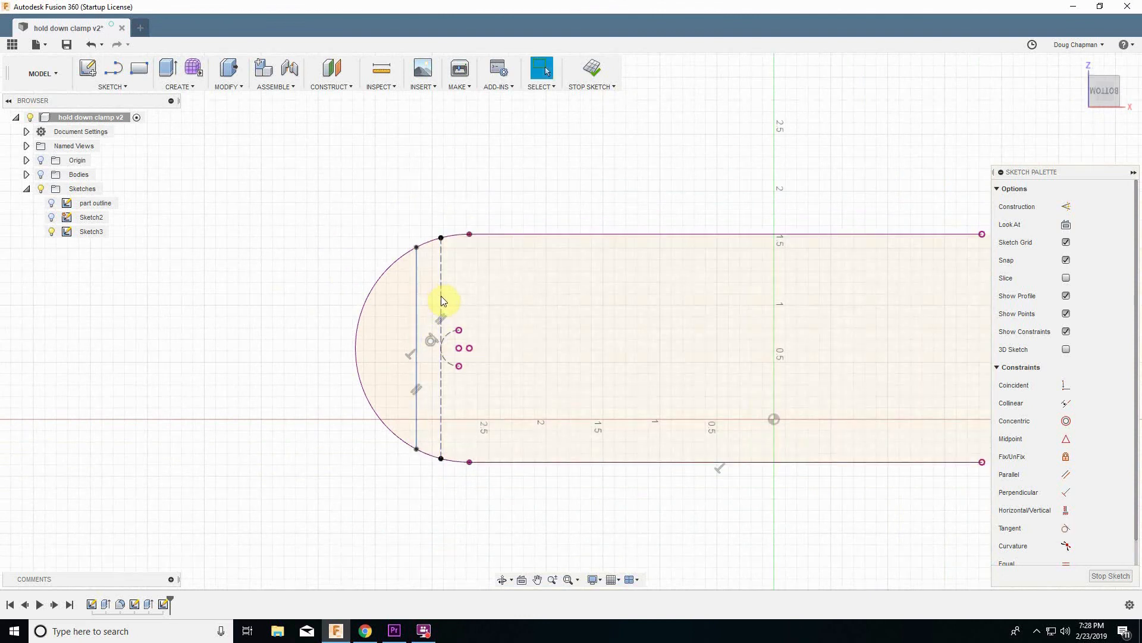
pyautogui.click(441, 299)
pyautogui.click(432, 206)
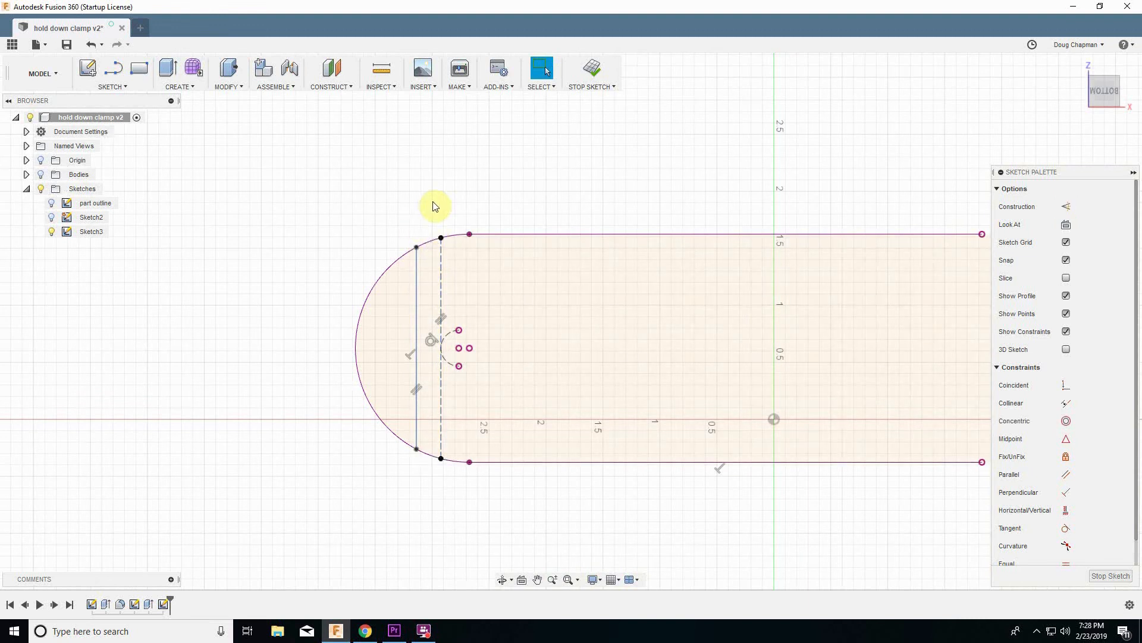
pyautogui.press('d')
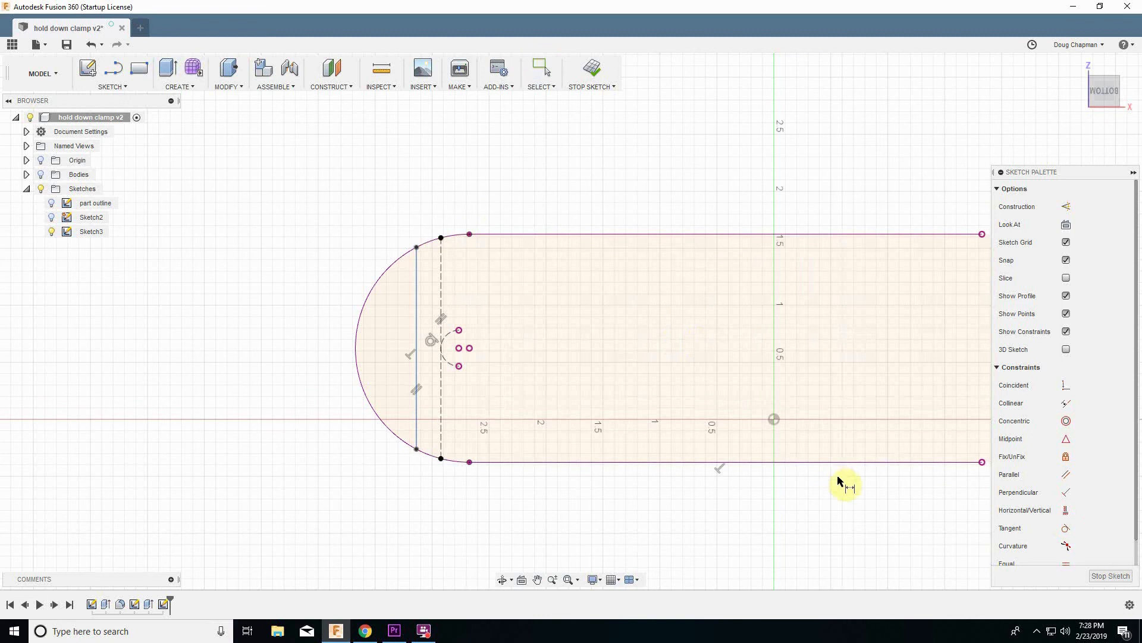
pyautogui.click(441, 291)
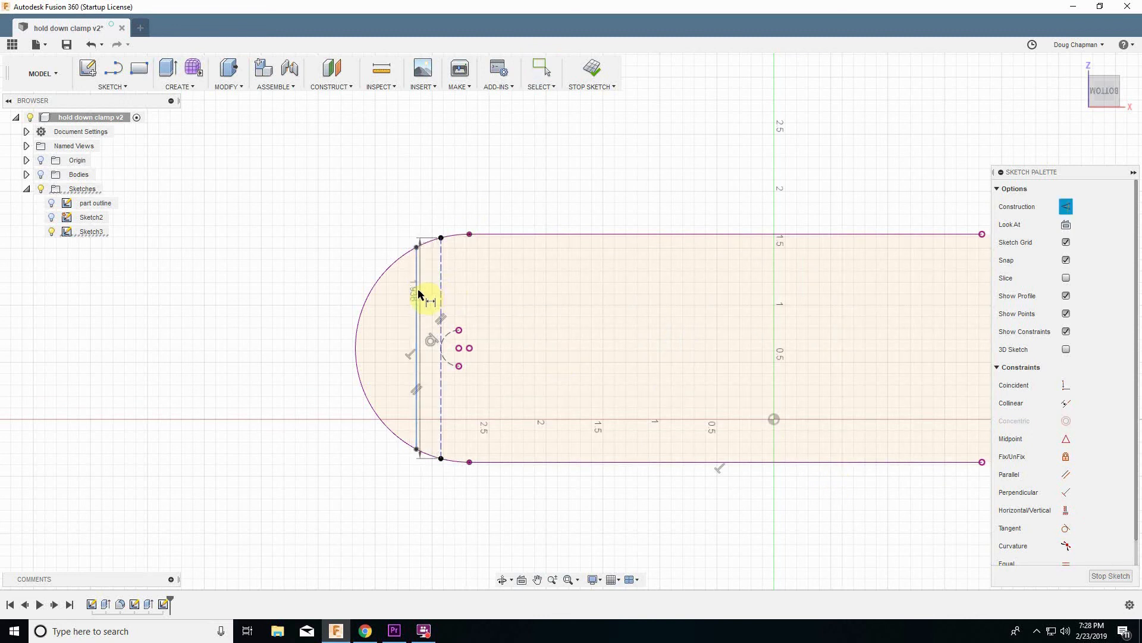
pyautogui.click(417, 293)
pyautogui.click(425, 211)
pyautogui.press('BackSpace')
pyautogui.write('.25')
pyautogui.press('Return')
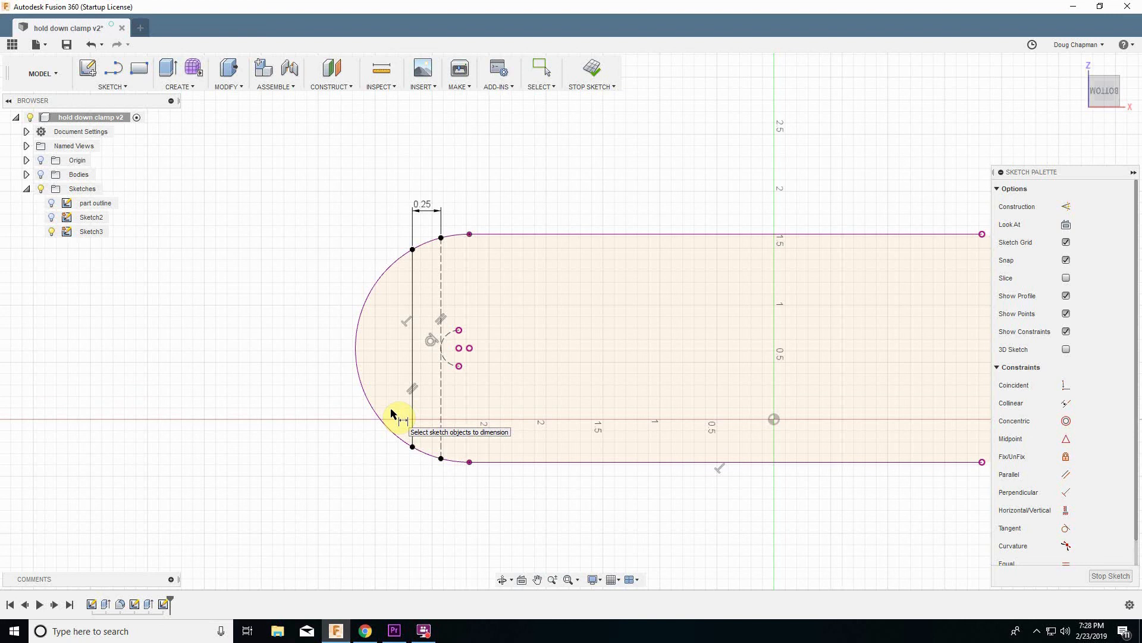
# Finish the underside sketch and show the clamp's bodies again
pyautogui.click(590, 79)
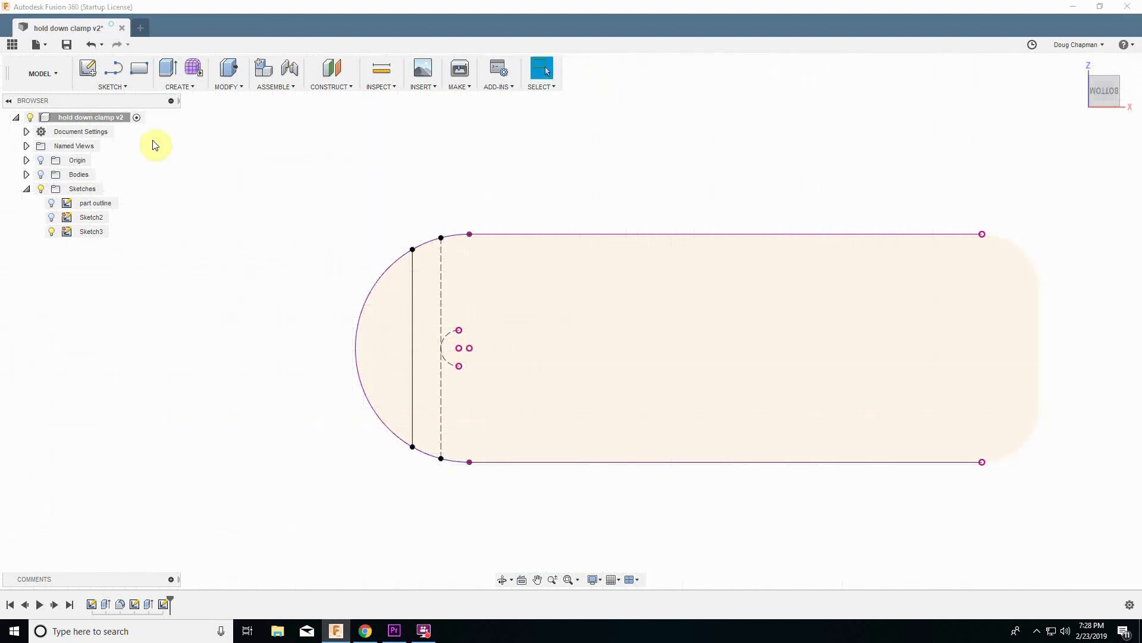
pyautogui.click(40, 174)
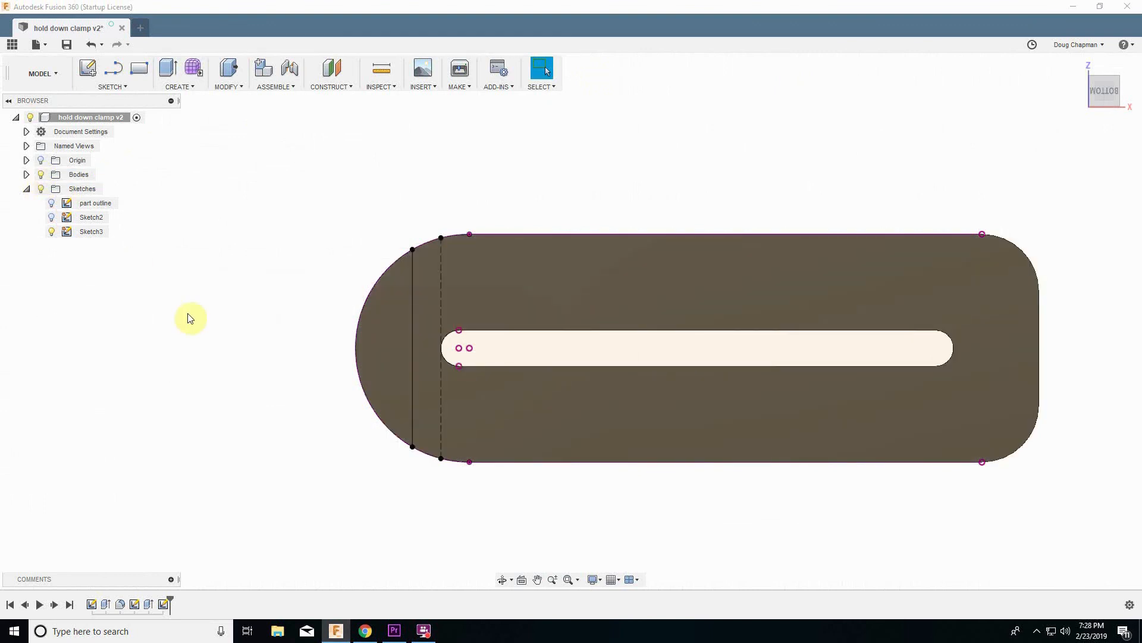
pyautogui.keyDown('shift'); pyautogui.moveTo(285, 354); pyautogui.dragTo(341, 385, button='middle'); pyautogui.keyUp('shift')
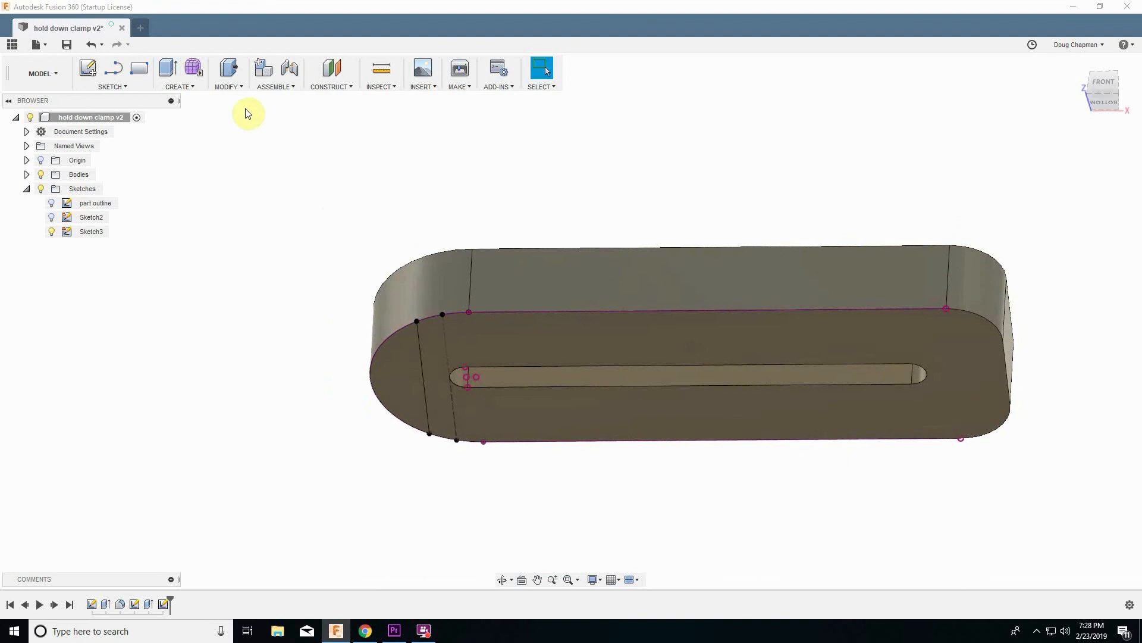
# Cut the rounded-end segment beyond the solid line partway into the underside, using a negative distance expression based on the ply parameter
pyautogui.click(226, 86)
pyautogui.click(226, 99)
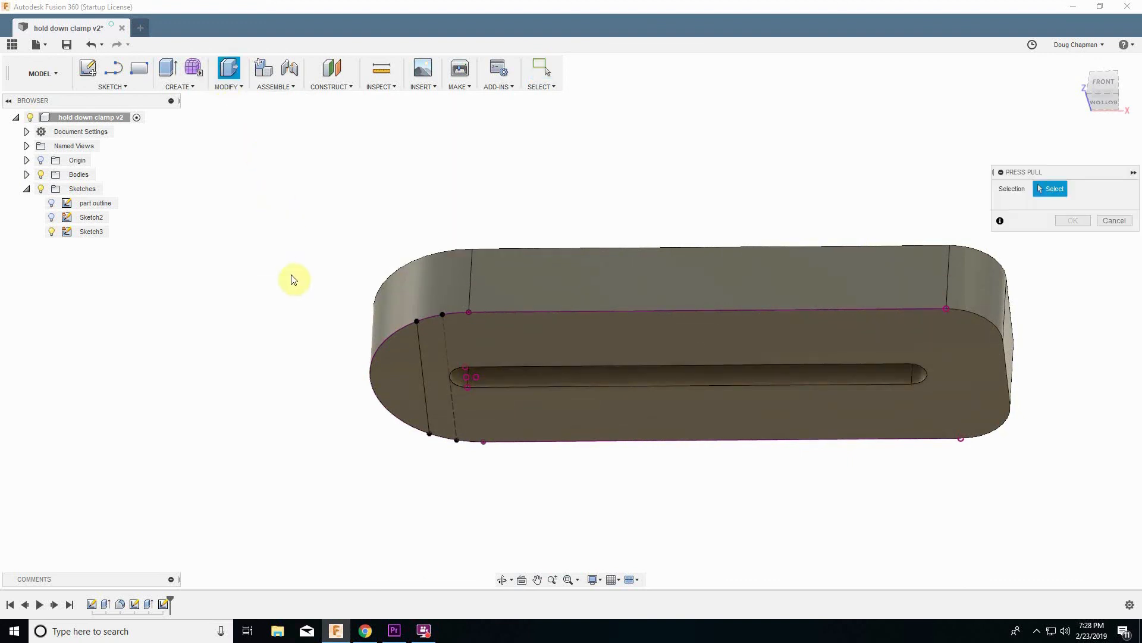
pyautogui.click(399, 381)
pyautogui.write('-ply')
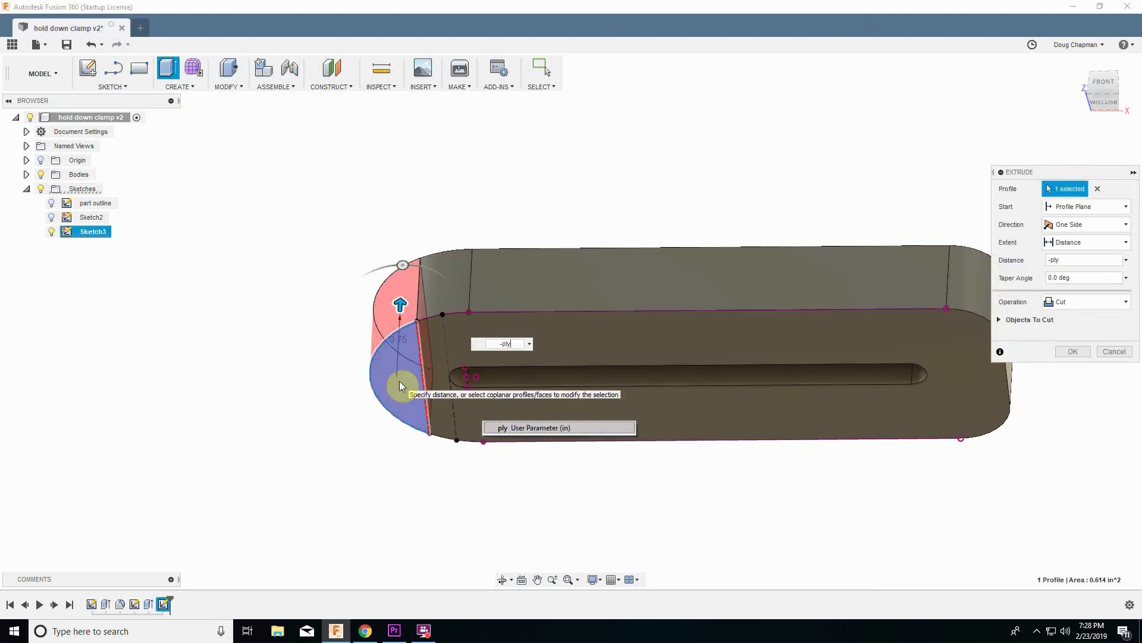
pyautogui.press('Return')
pyautogui.press('Return')
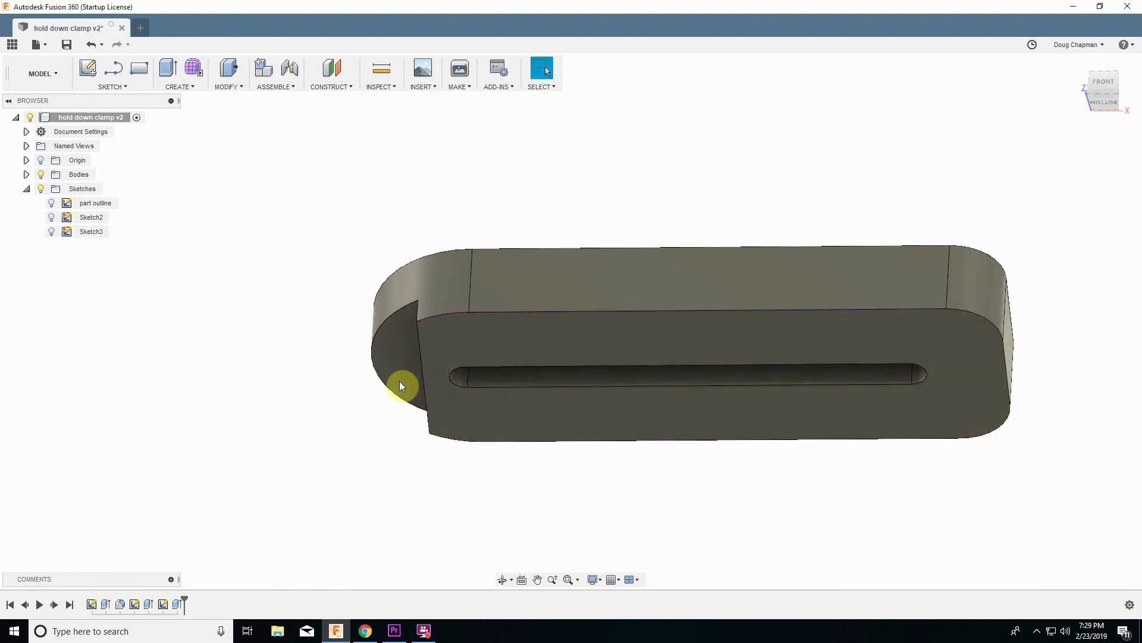
# Set the length user parameter to 12 in and view the resized clamp
pyautogui.keyDown('shift'); pyautogui.moveTo(357, 403); pyautogui.dragTo(305, 368, button='middle'); pyautogui.keyUp('shift')
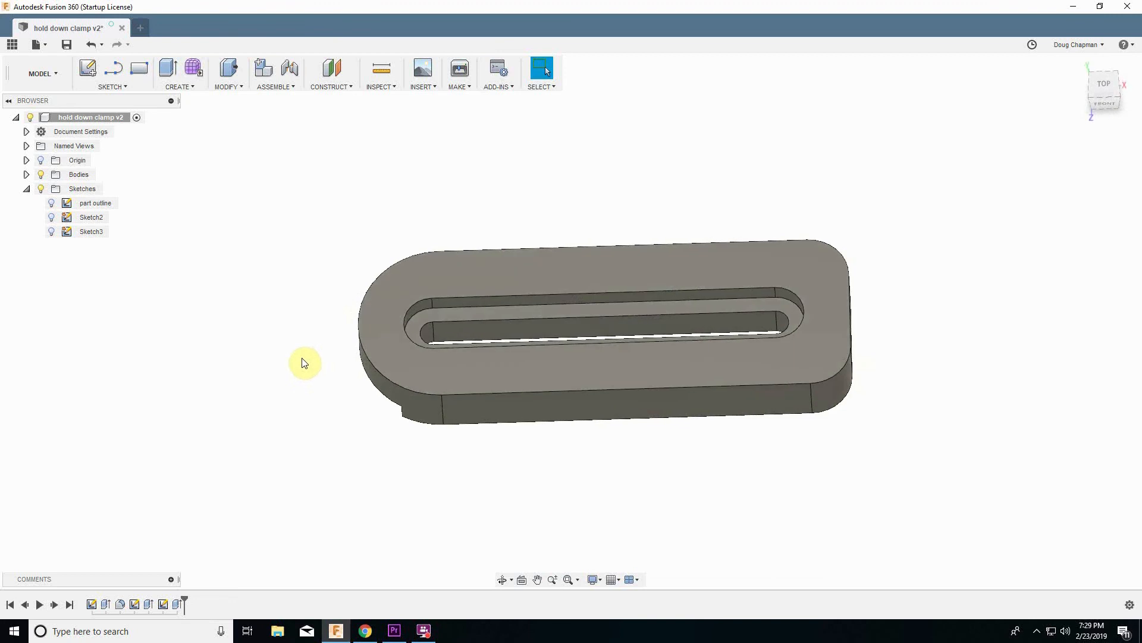
pyautogui.click(225, 86)
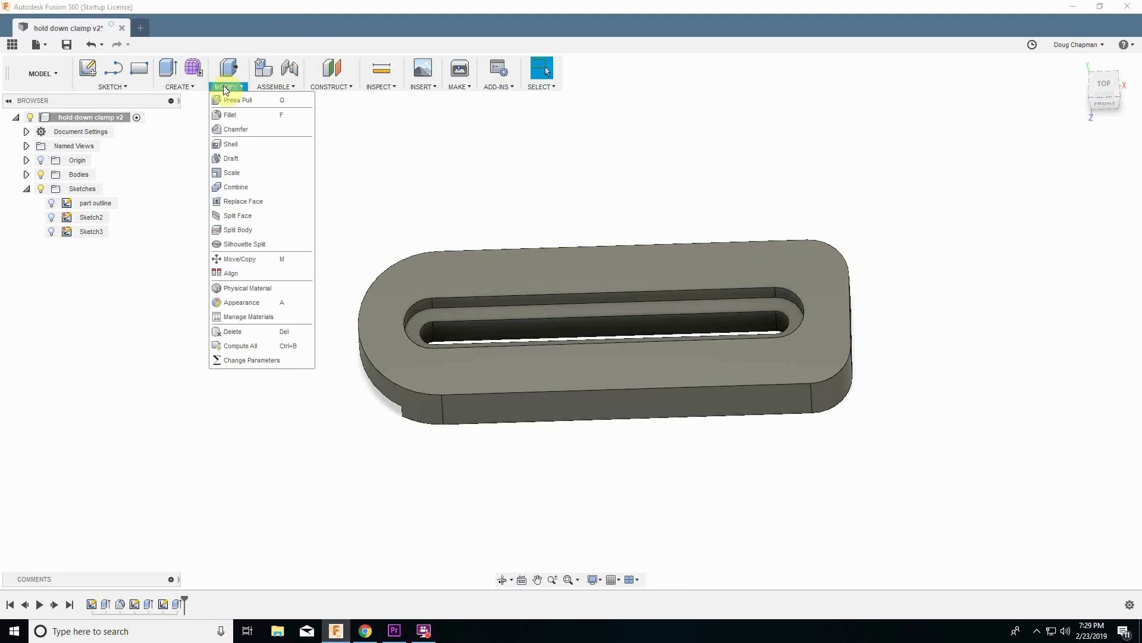
pyautogui.click(251, 360)
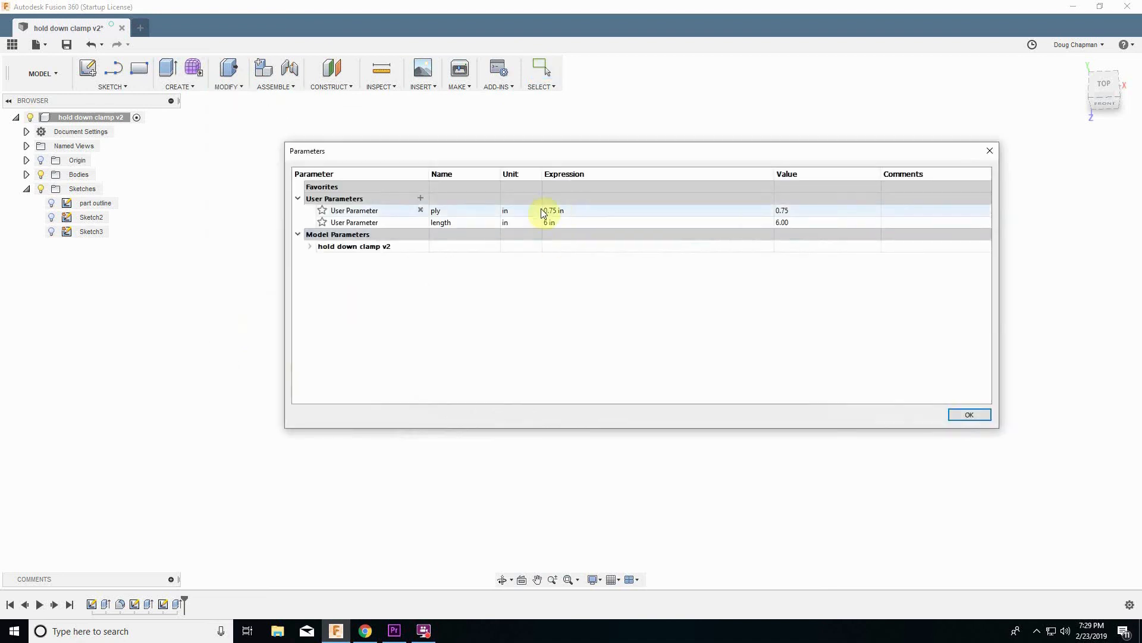
pyautogui.doubleClick(576, 227)
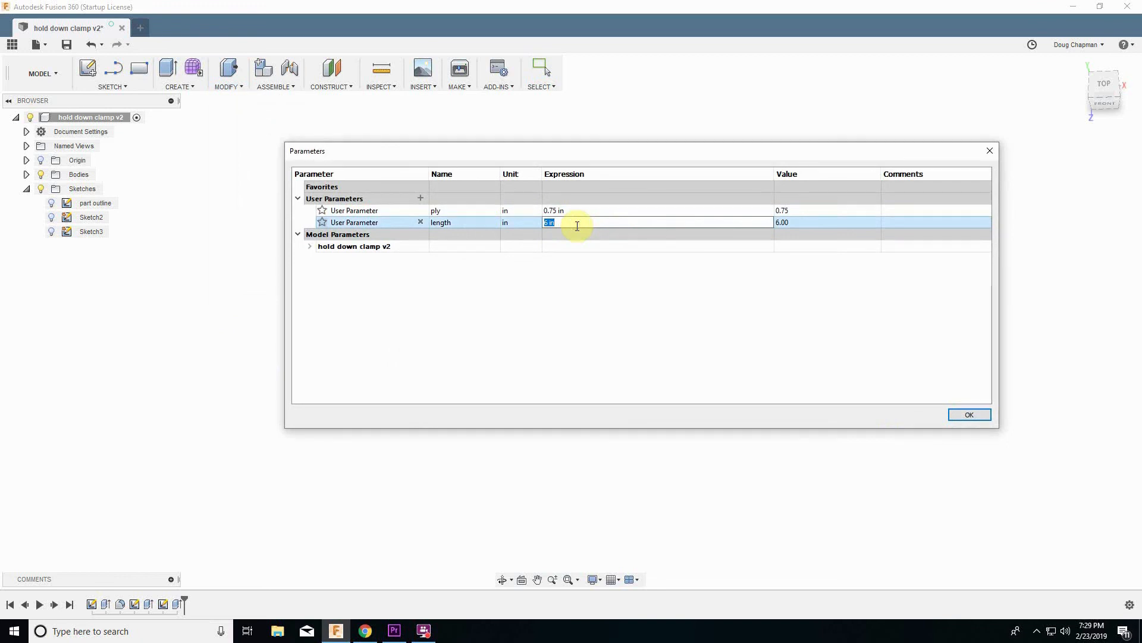
pyautogui.press('Return')
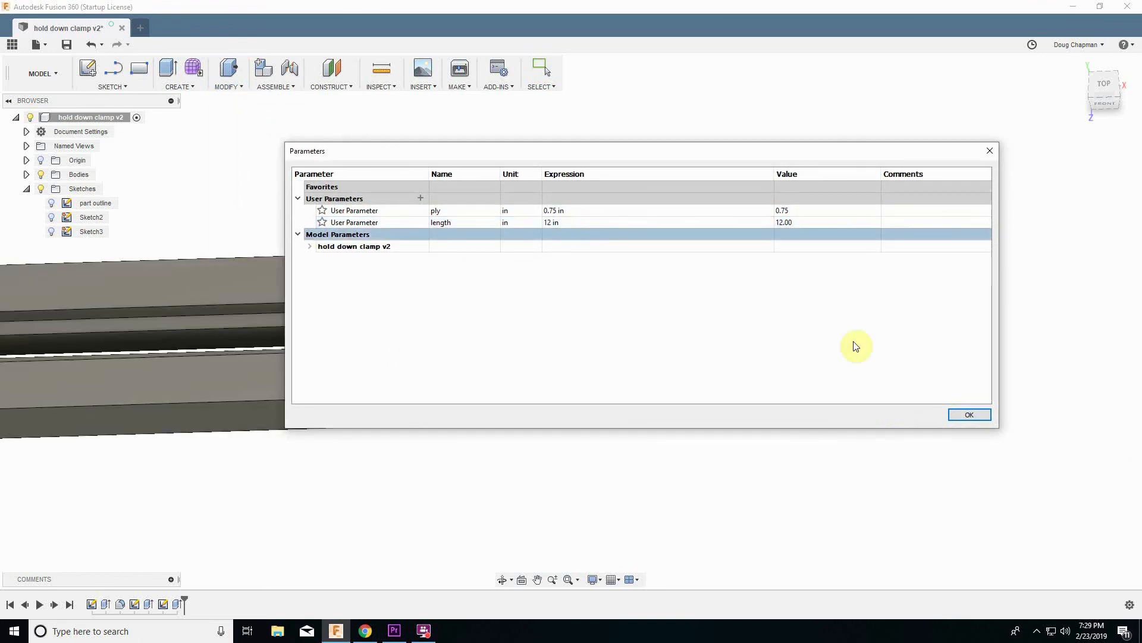
pyautogui.click(974, 414)
pyautogui.scroll(4, 979, 385)
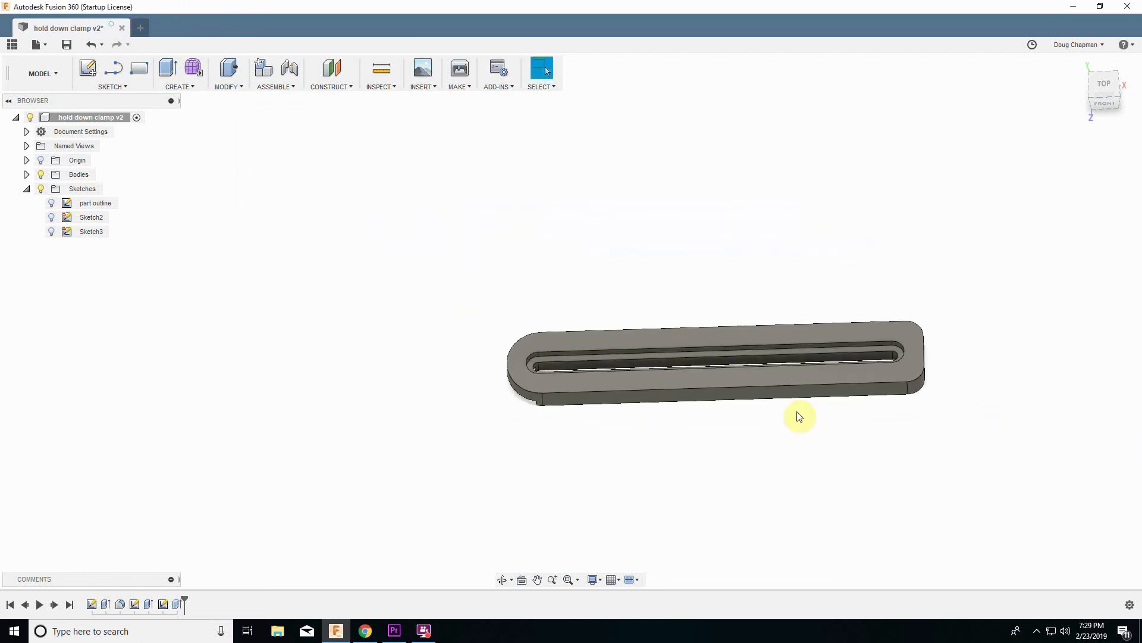
pyautogui.scroll(-3, 641, 400)
pyautogui.scroll(2, 612, 392)
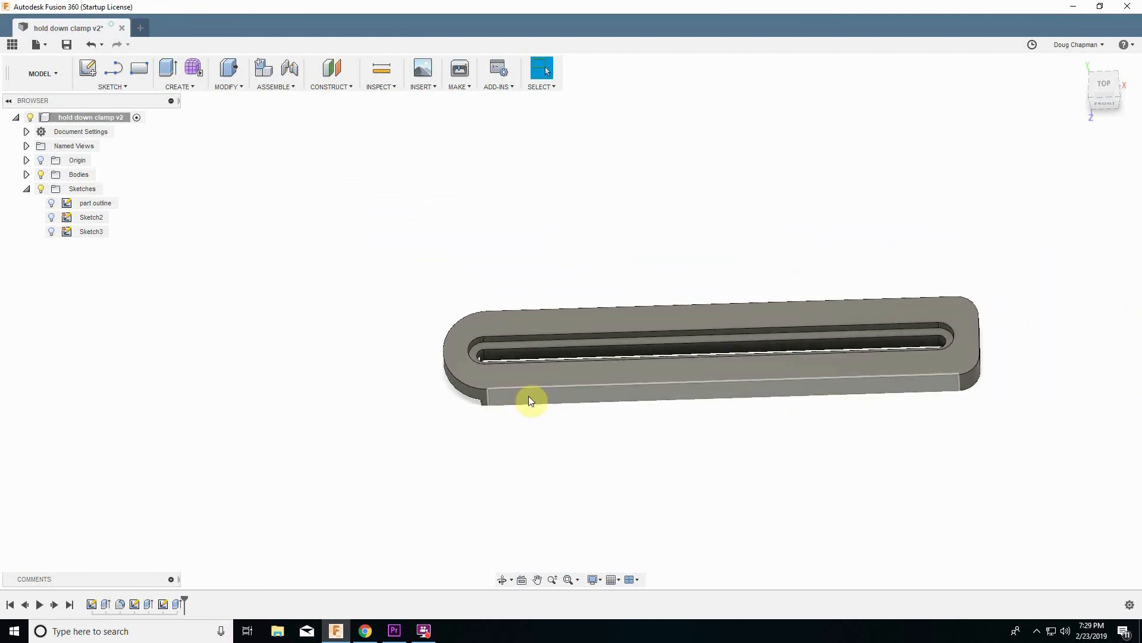
# Set the length user parameter to 4 in and fit the resized clamp in view
pyautogui.click(229, 87)
pyautogui.click(257, 357)
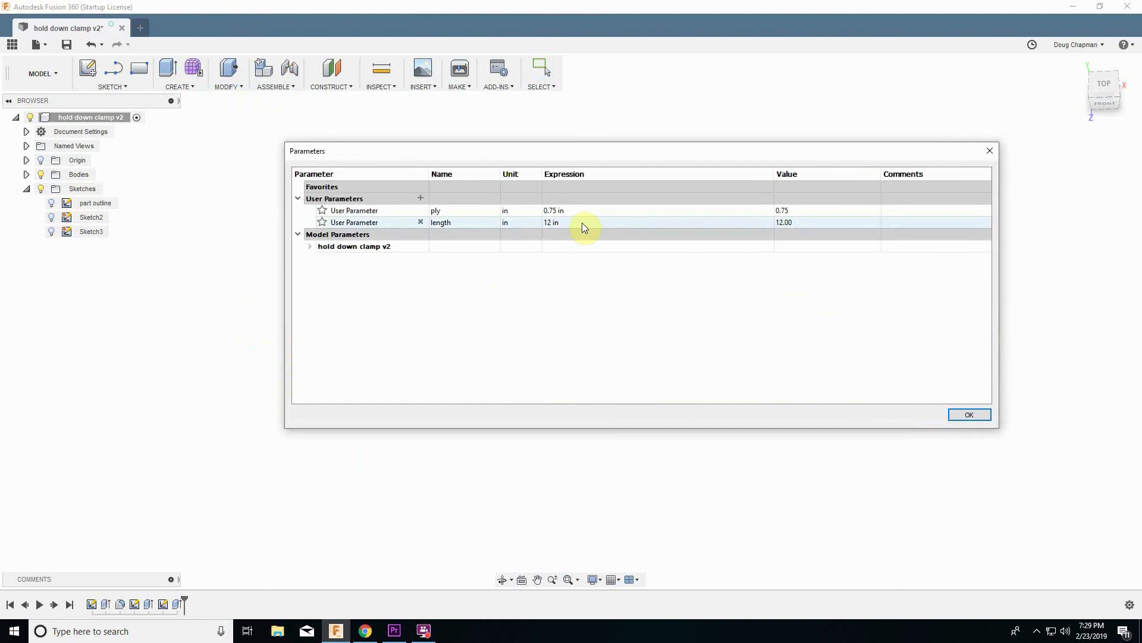
pyautogui.doubleClick(576, 223)
pyautogui.tripleClick(576, 223)
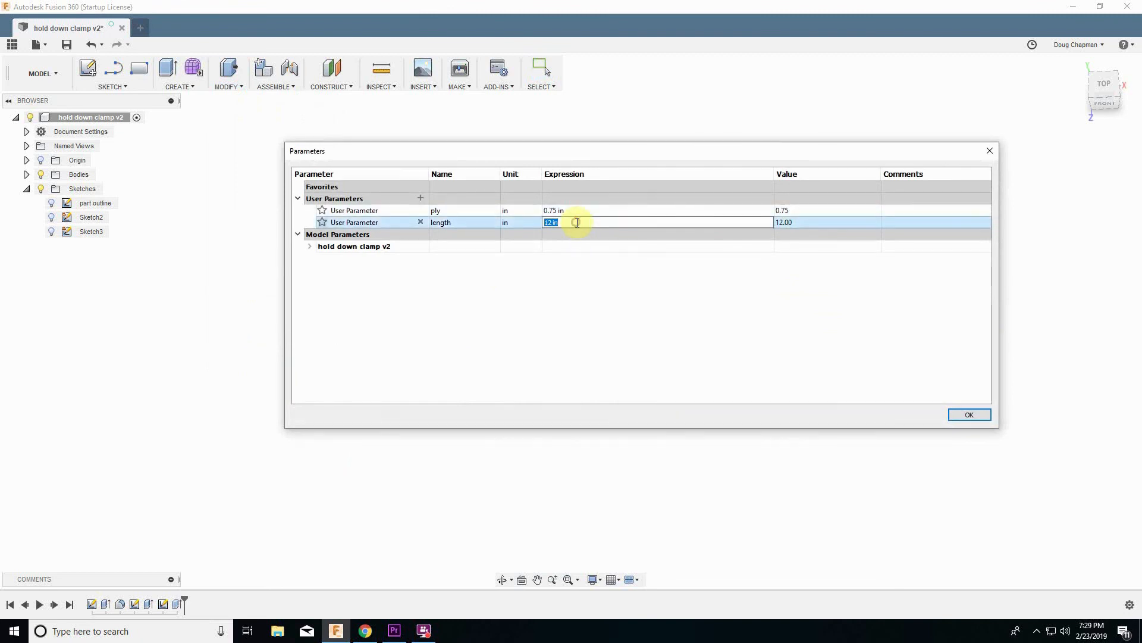
pyautogui.write('4')
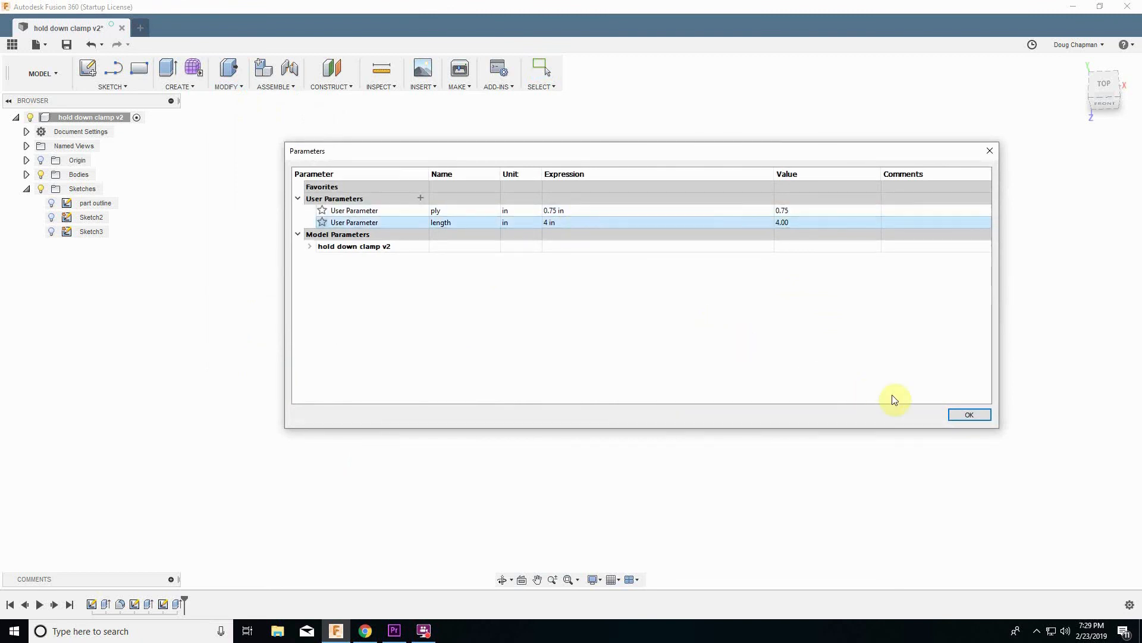
pyautogui.click(958, 414)
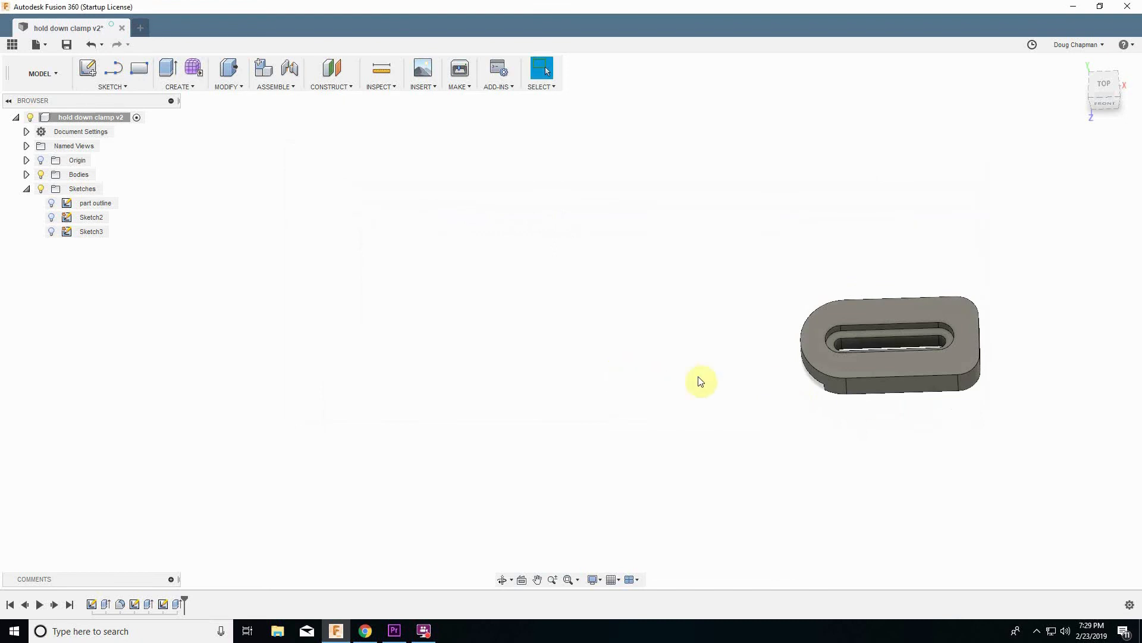
pyautogui.press('F6')
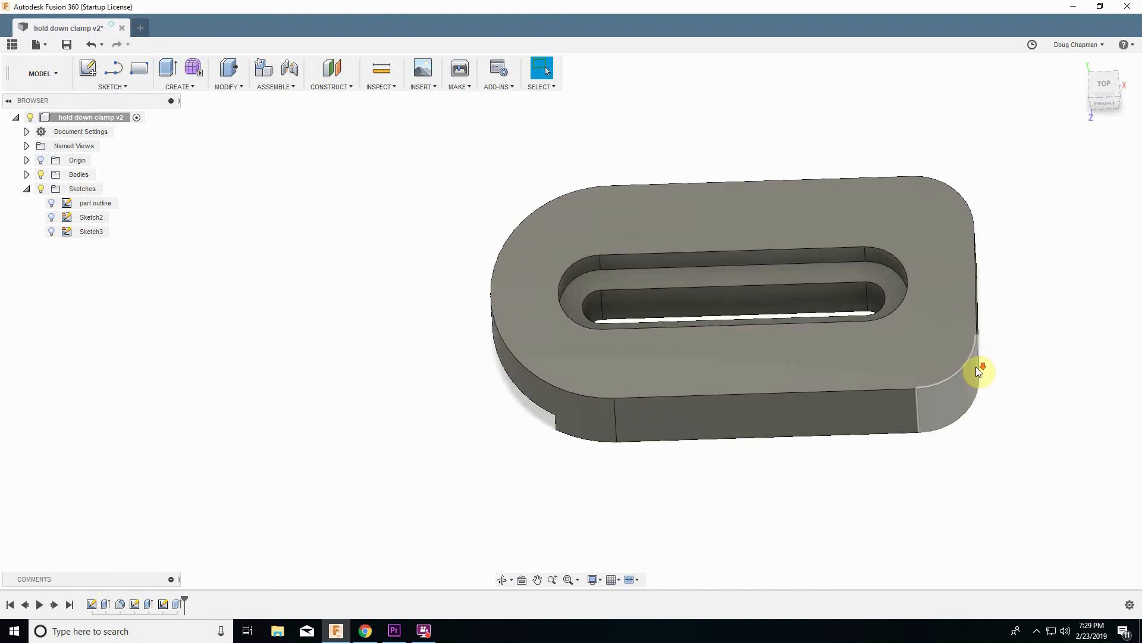